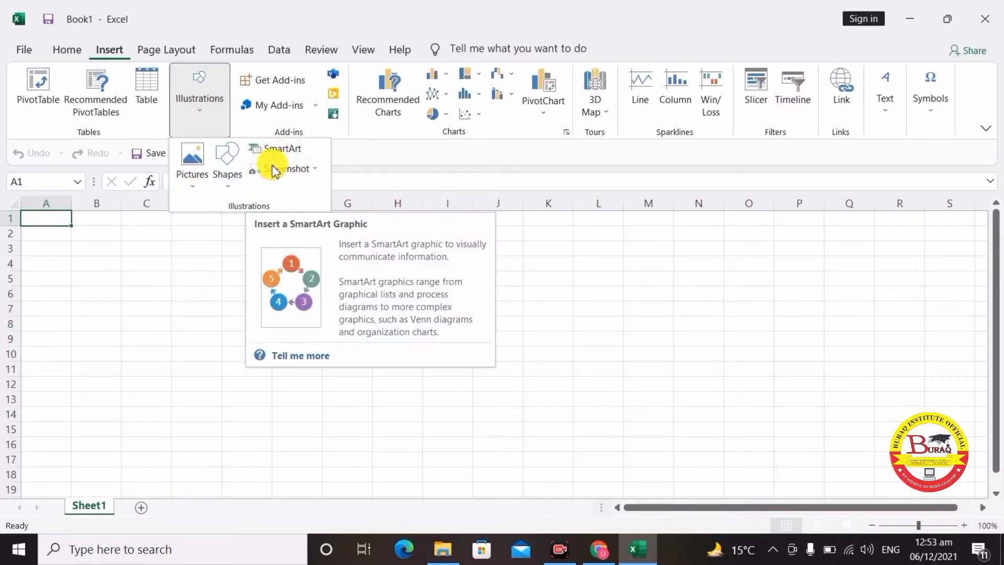
# - Enter the headers 'Stundent name' in A1 and 'marks' in B1, and autofit column A
pyautogui.click(184, 354)
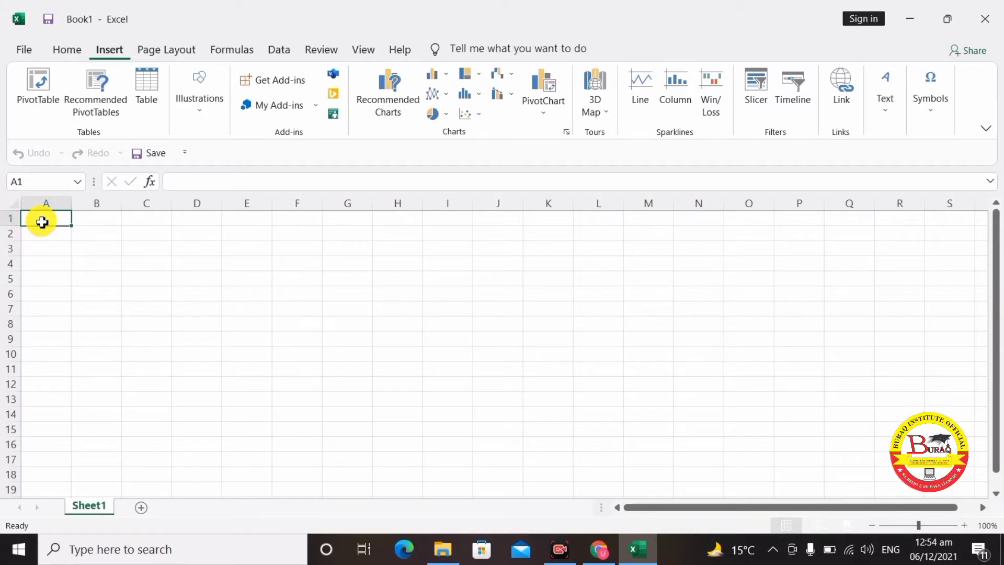
pyautogui.write('Stund')
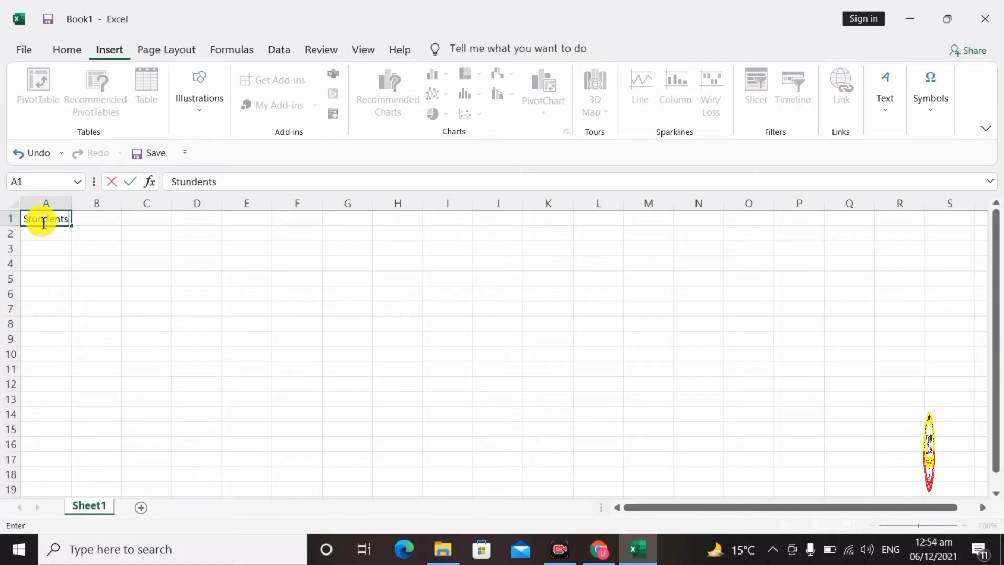
pyautogui.write('ent nam')
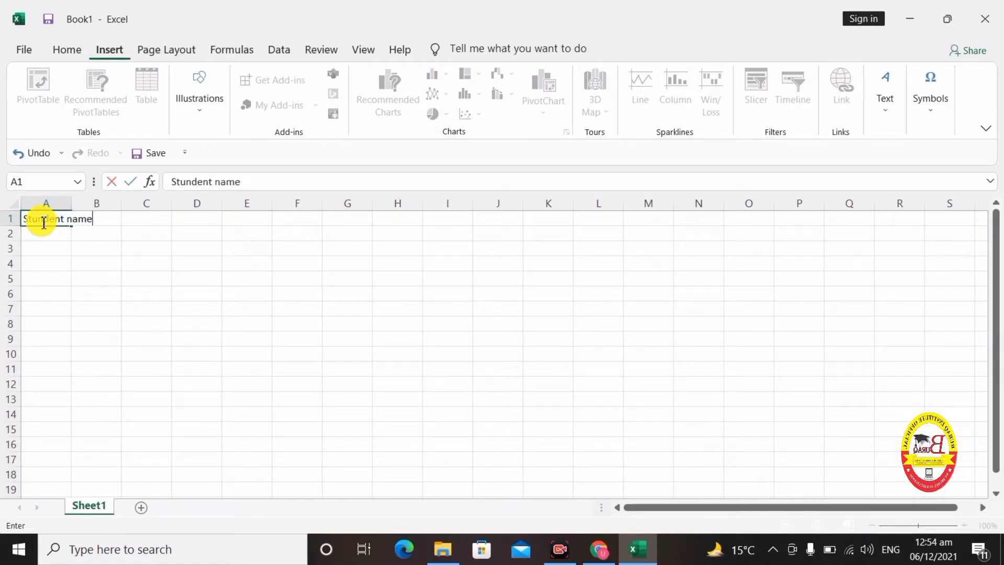
pyautogui.write('e')
pyautogui.press('Tab')
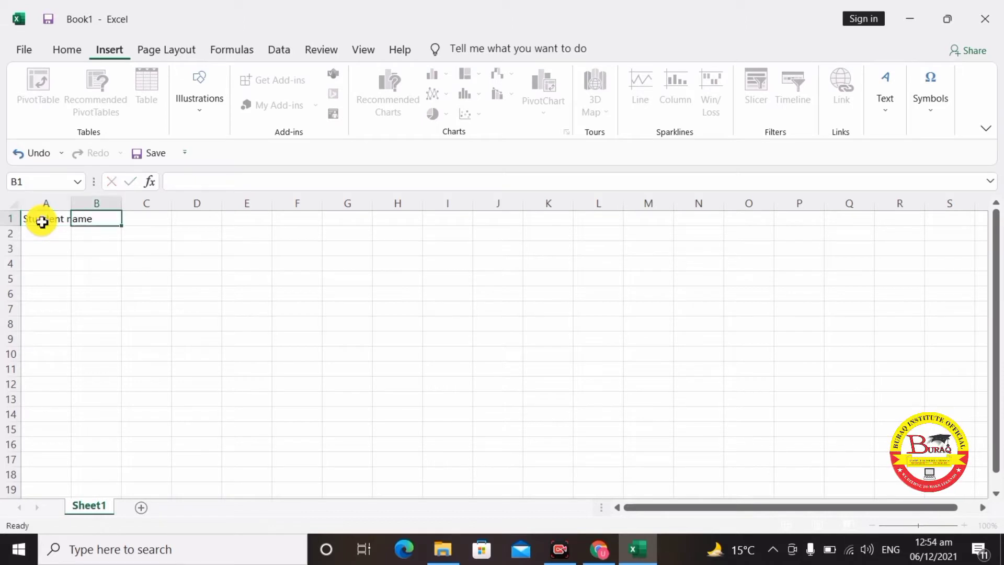
pyautogui.write('marks')
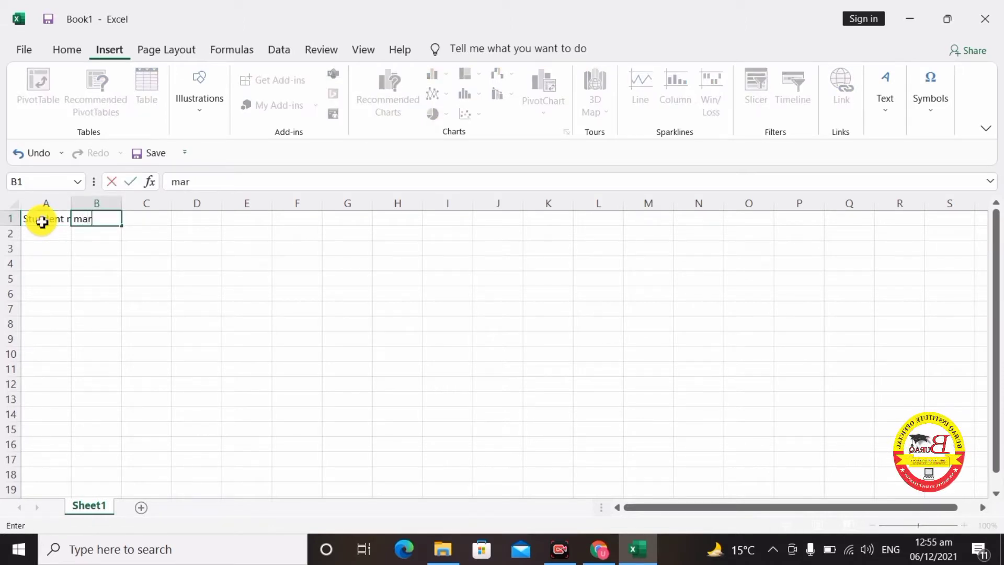
pyautogui.doubleClick(71, 206)
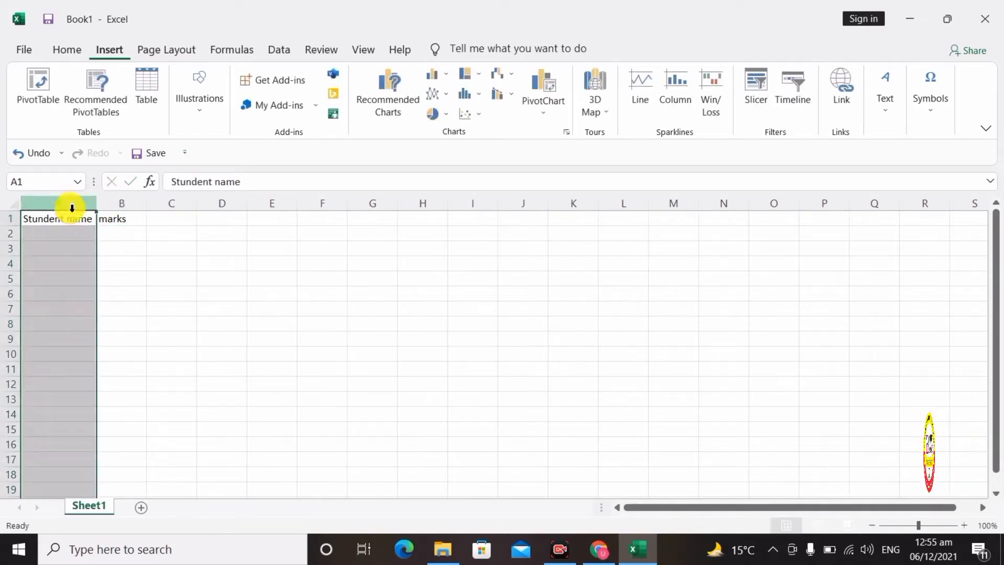
# - List the student names Ali, Amir, Maaz, Hassan and Umair in A2:A6
pyautogui.click(73, 234)
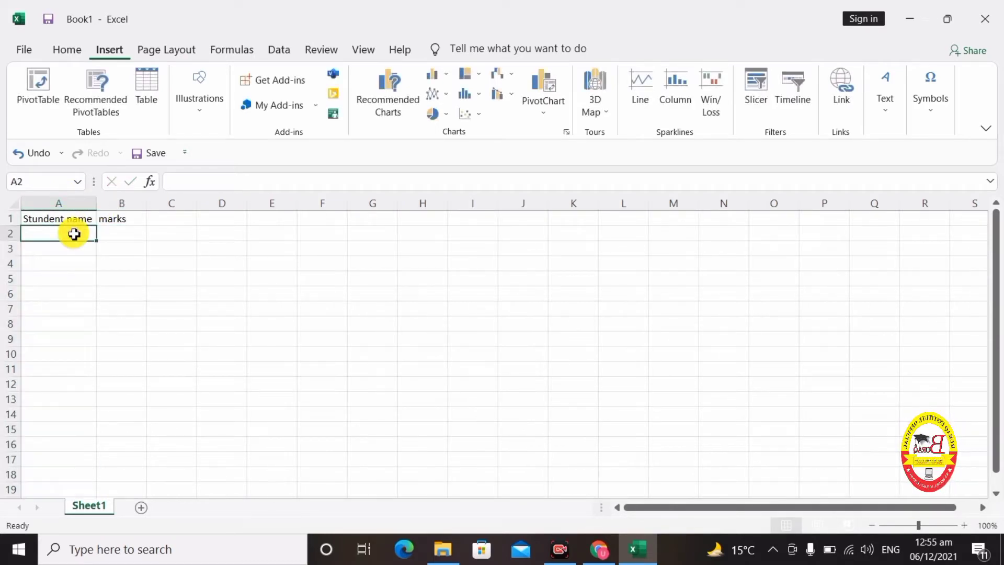
pyautogui.write('Ali')
pyautogui.press('Return')
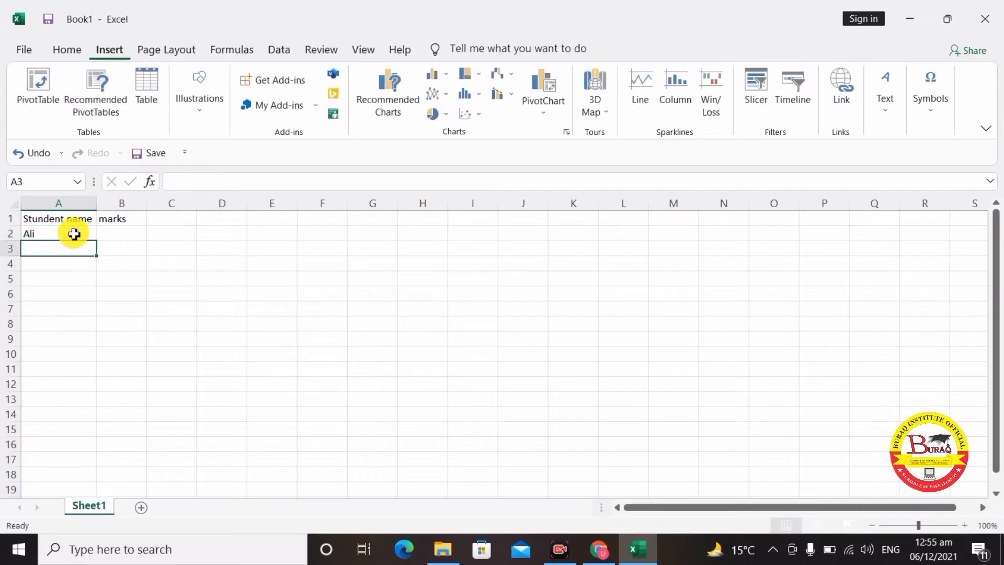
pyautogui.write('Amir')
pyautogui.press('Return')
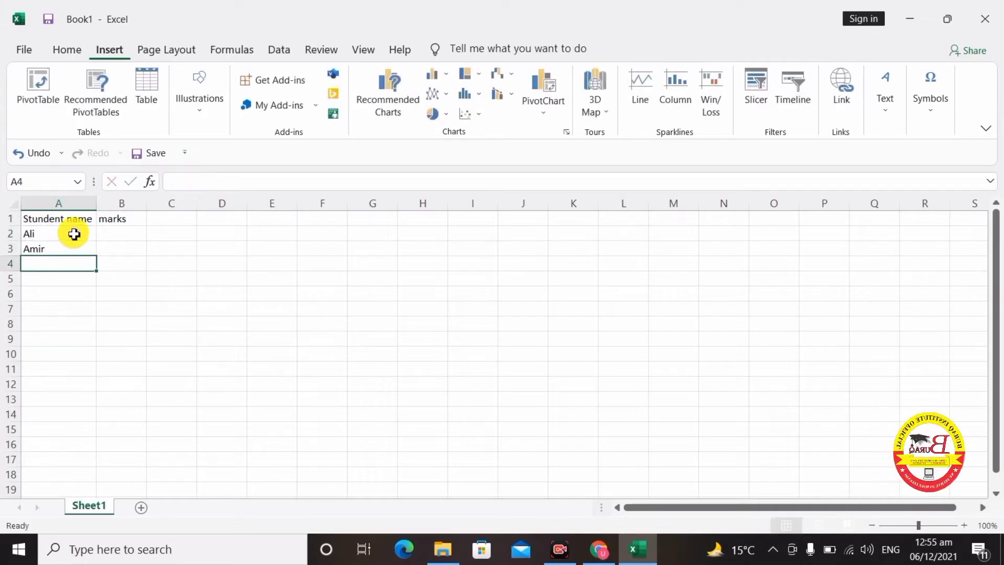
pyautogui.write('Ma')
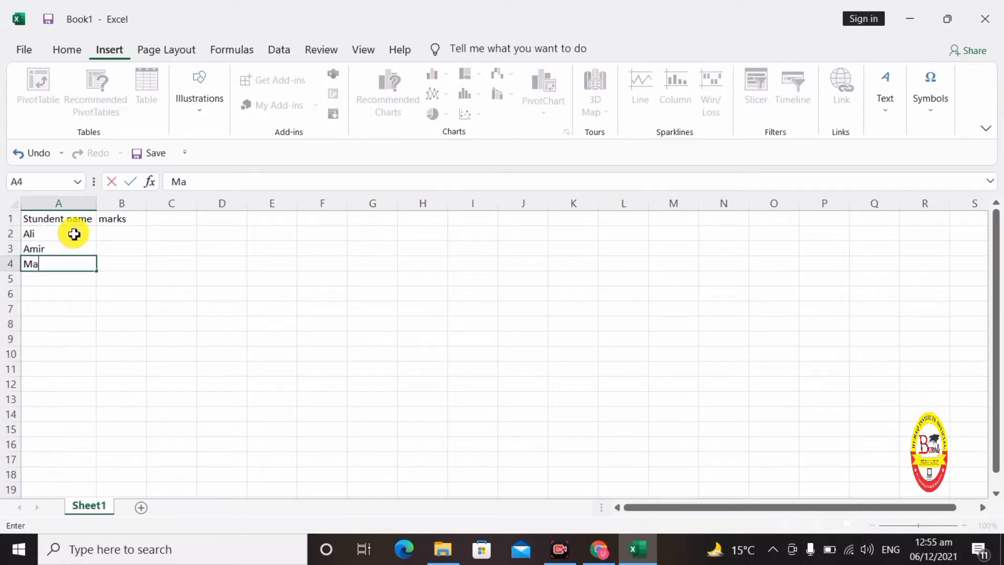
pyautogui.write('az')
pyautogui.press('Return')
pyautogui.write('H')
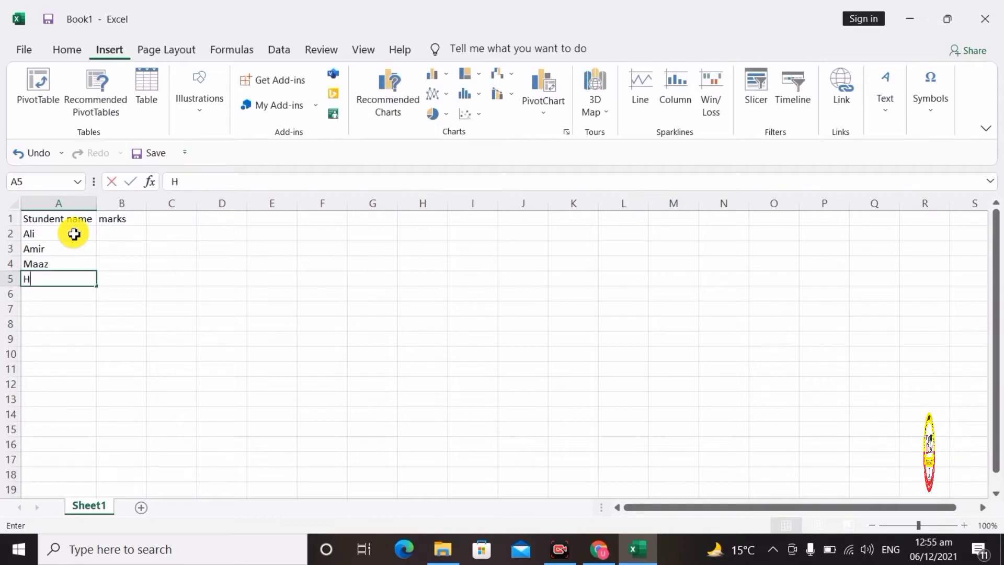
pyautogui.write('assan')
pyautogui.press('Return')
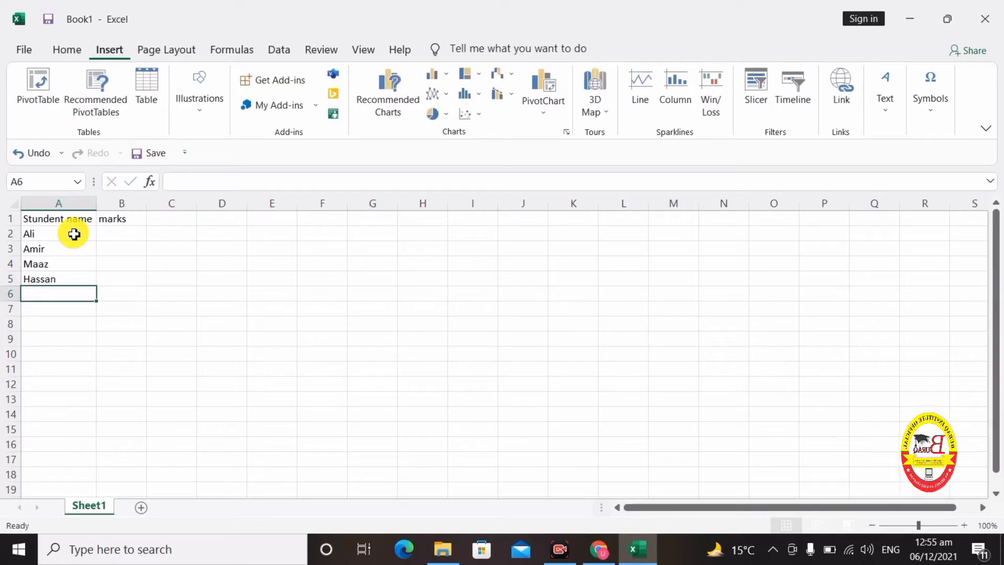
pyautogui.write('Ali')
pyautogui.press('BackSpace')
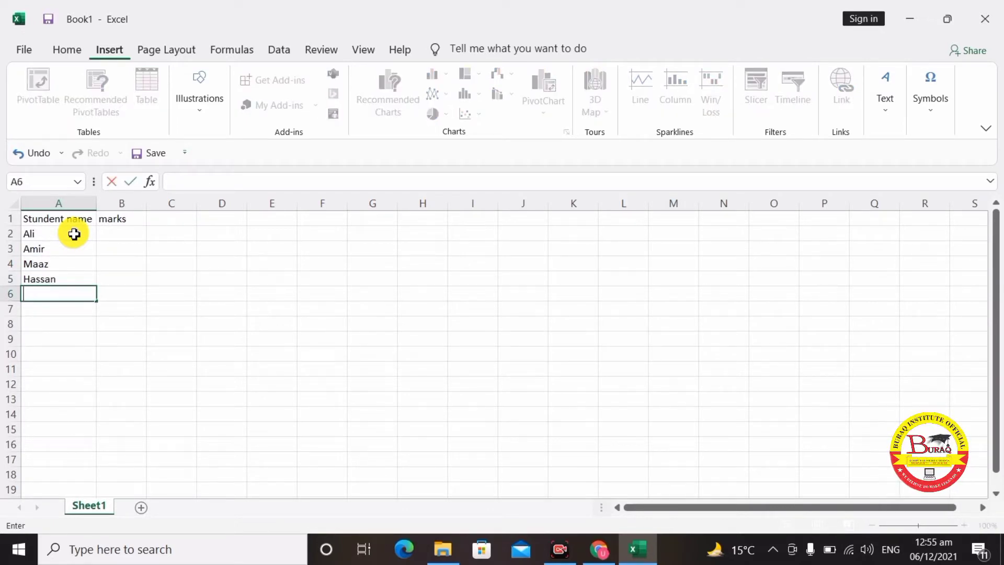
pyautogui.write('Umair')
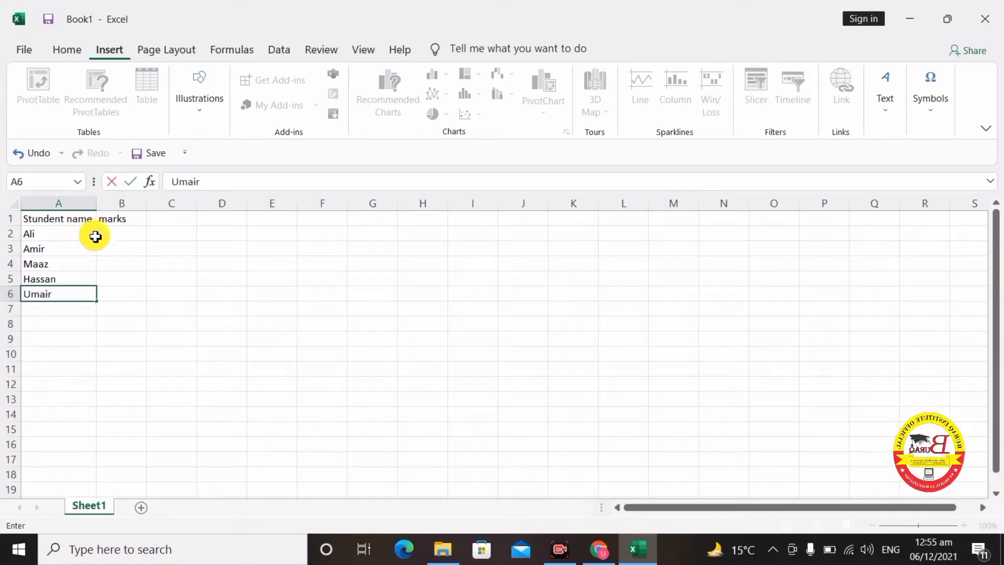
# - Enter the marks 87, 67, 86, 86 and 57 in B2:B6
pyautogui.click(120, 232)
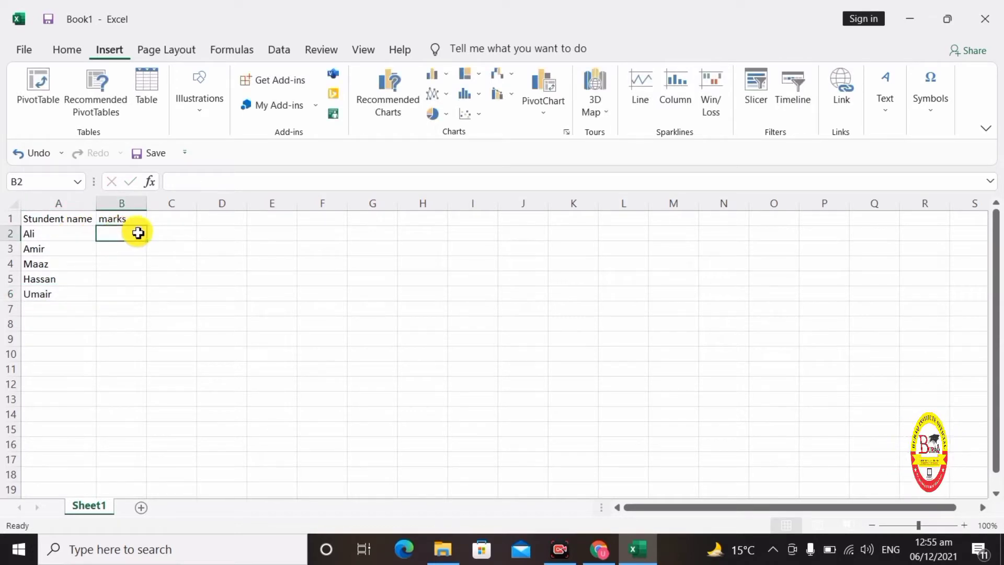
pyautogui.write('87')
pyautogui.press('Tab')
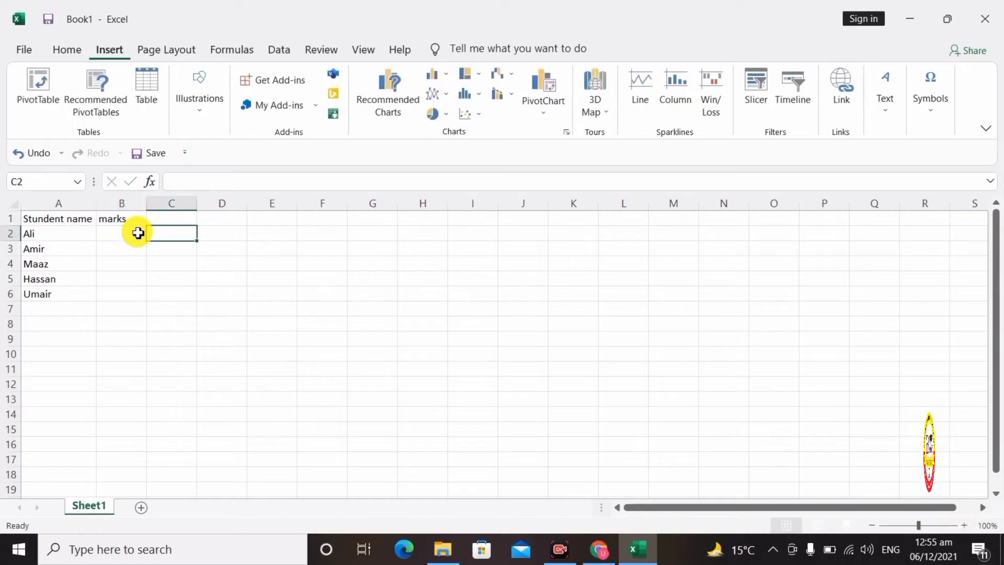
pyautogui.click(126, 233)
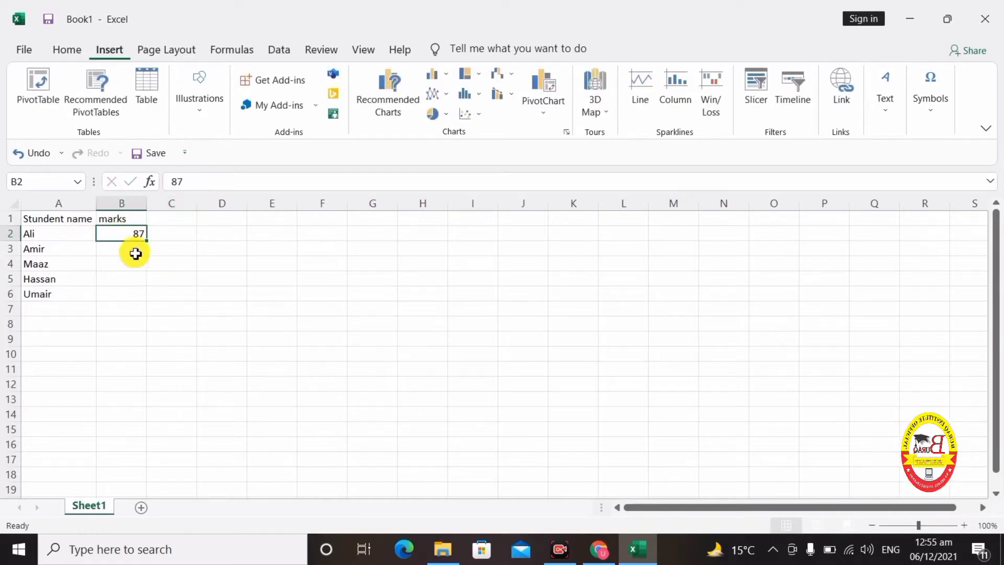
pyautogui.click(133, 252)
pyautogui.write('67')
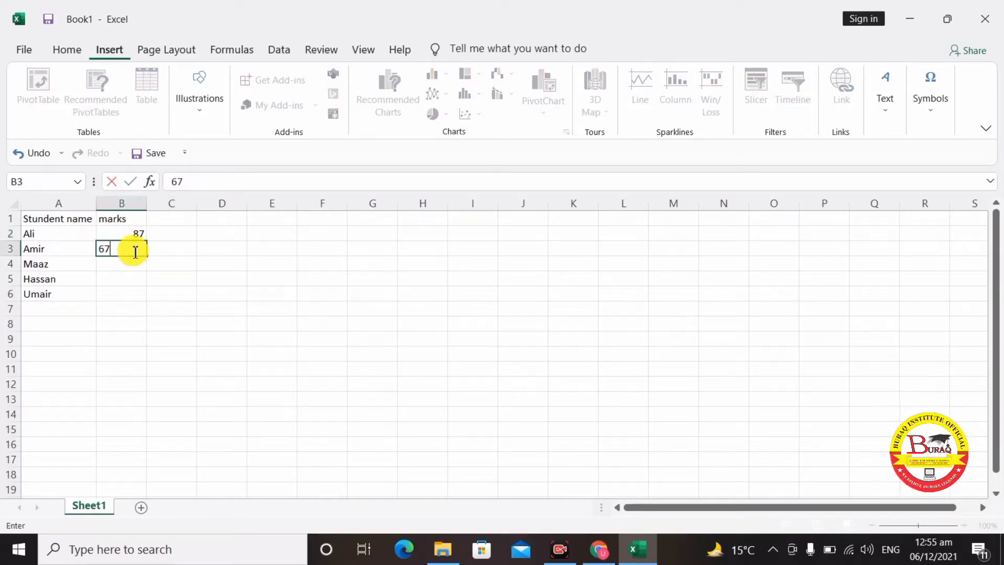
pyautogui.press('Return')
pyautogui.write('86')
pyautogui.press('Return')
pyautogui.write('86')
pyautogui.press('Return')
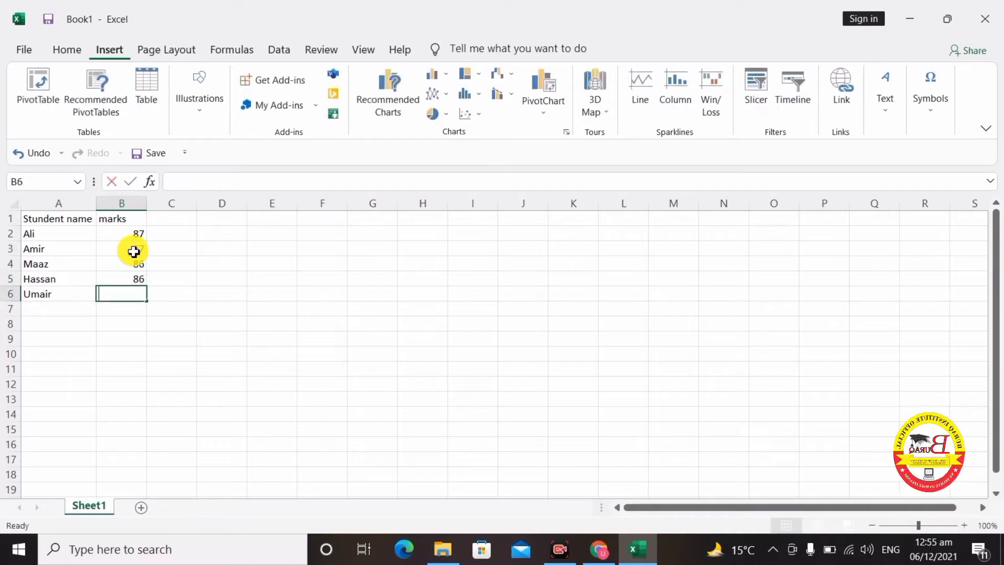
pyautogui.write('57')
pyautogui.press('Return')
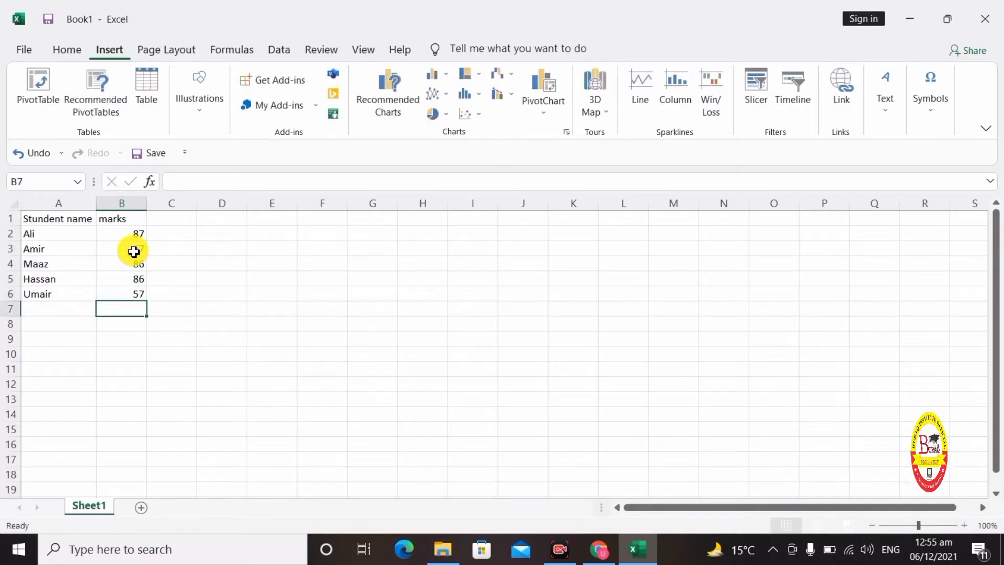
pyautogui.click(166, 261)
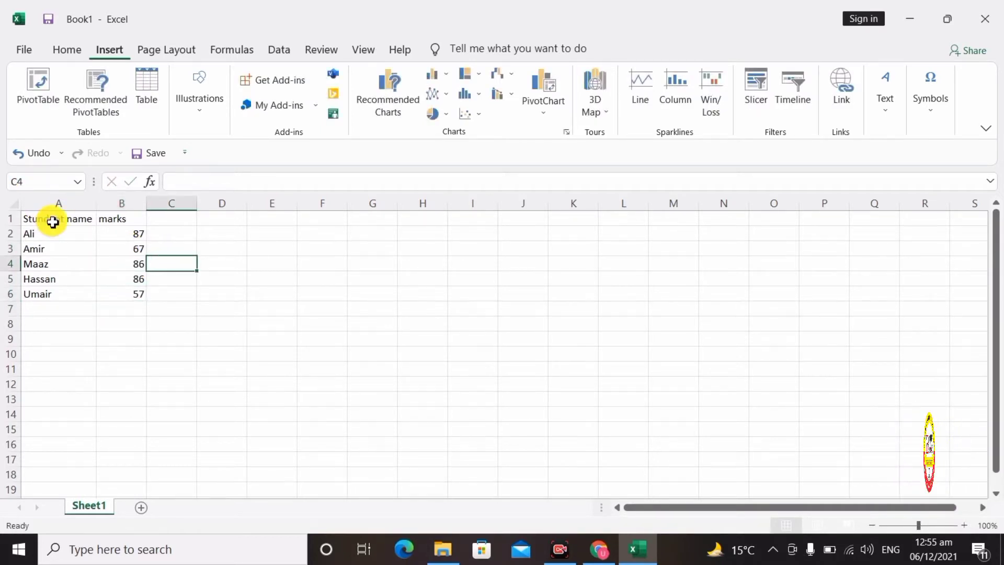
# - Select the marks table A1:B6 and bring up the Insert Column or Bar Chart gallery
pyautogui.moveTo(53, 221); pyautogui.dragTo(153, 317)
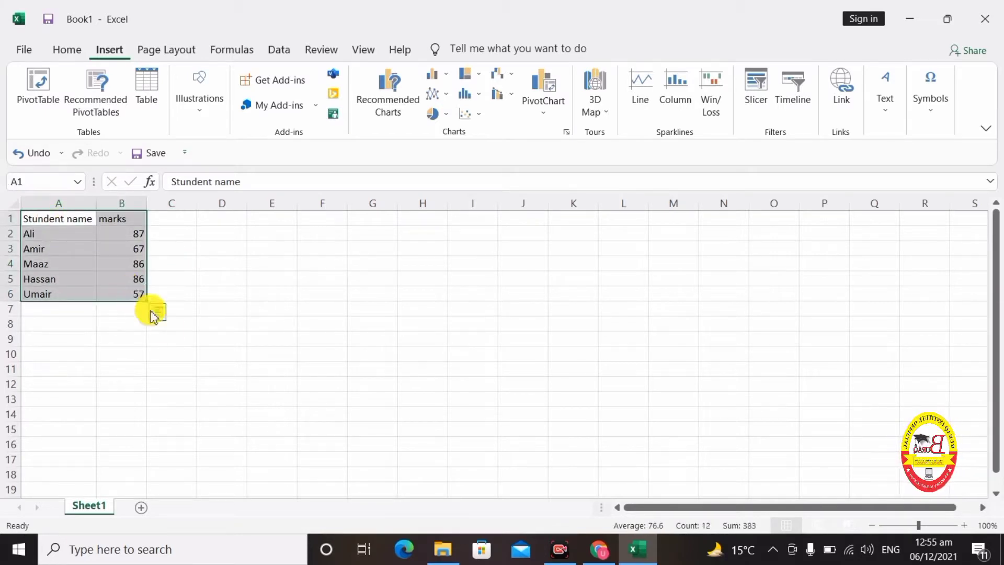
pyautogui.click(164, 337)
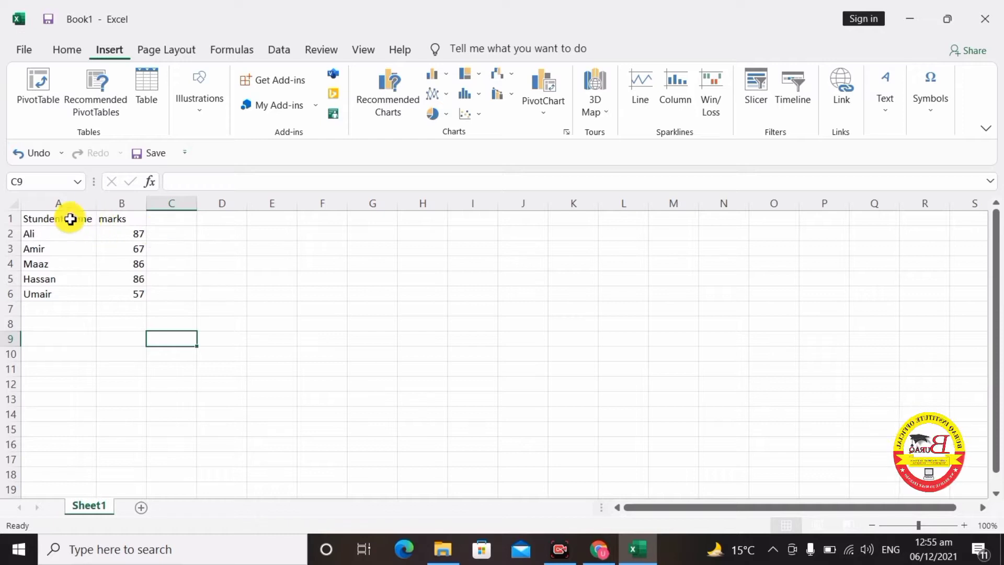
pyautogui.moveTo(38, 221); pyautogui.dragTo(128, 288)
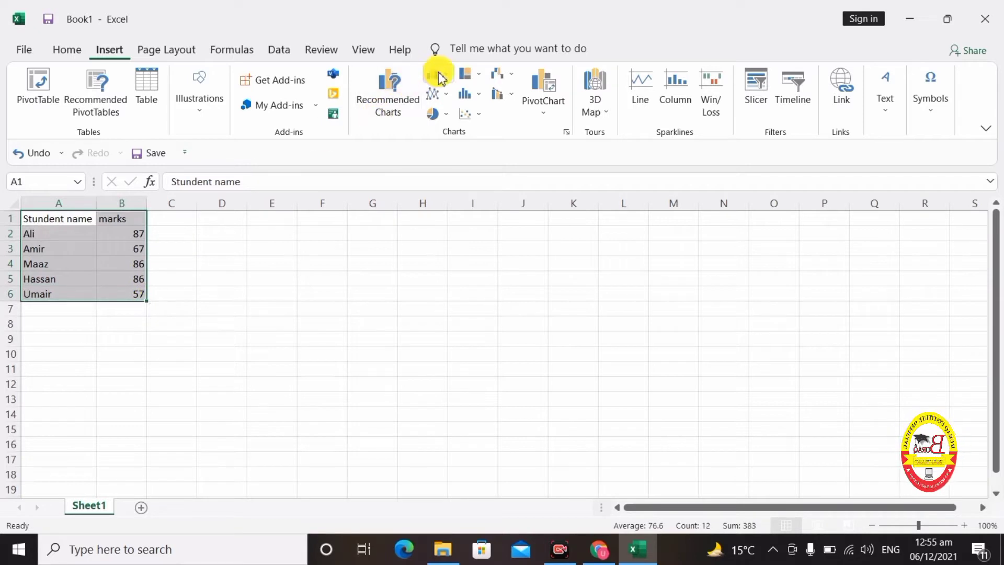
pyautogui.click(440, 78)
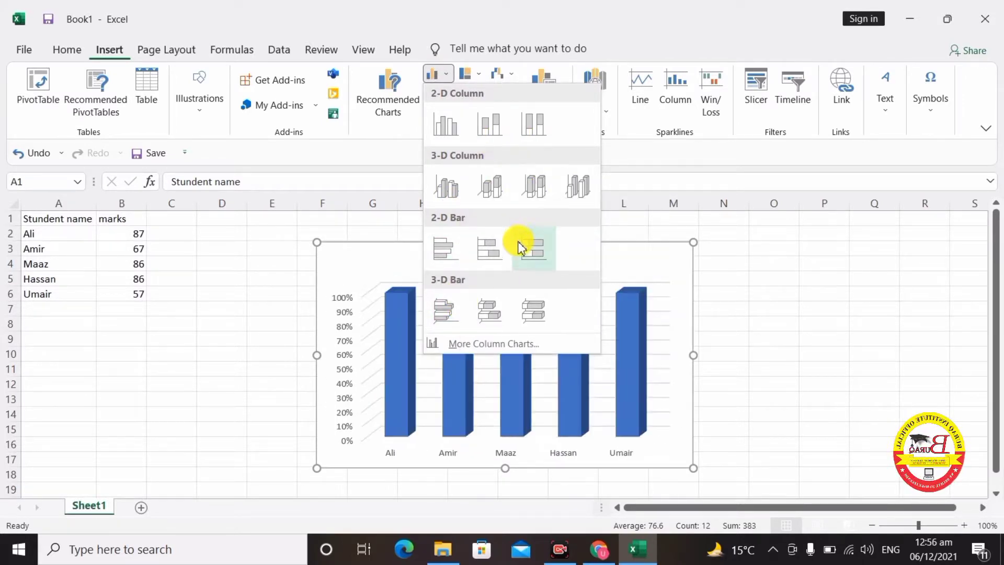
# - Insert a 3-D 100% Stacked Column chart titled 'marks' and place it beside the table
pyautogui.click(522, 189)
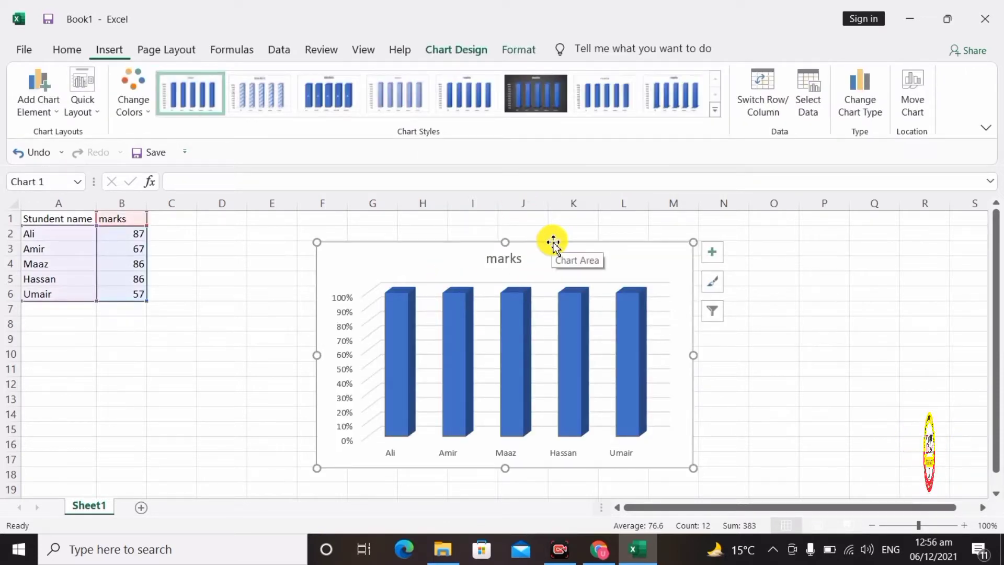
pyautogui.moveTo(553, 242); pyautogui.dragTo(441, 241)
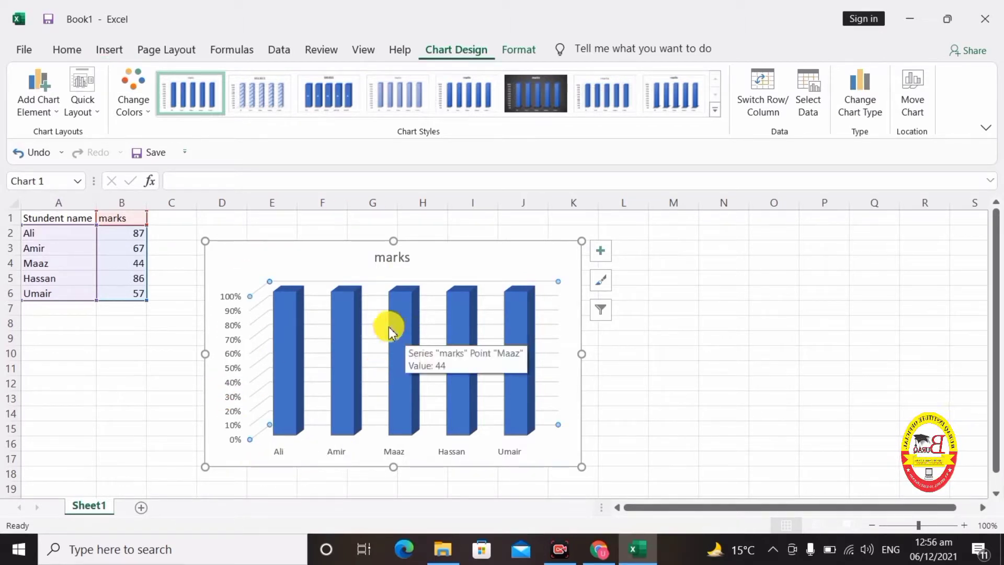
pyautogui.click(418, 337)
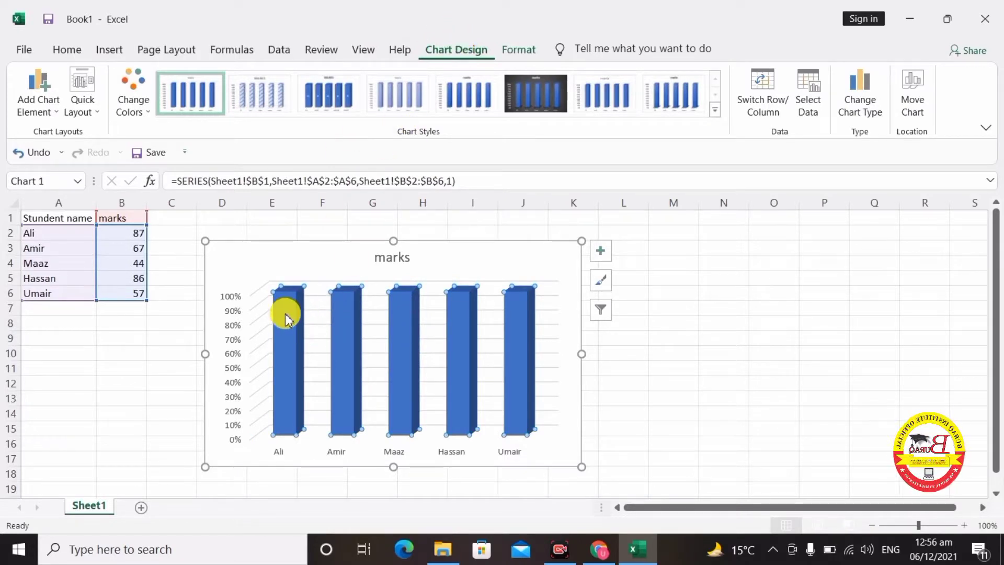
pyautogui.click(247, 265)
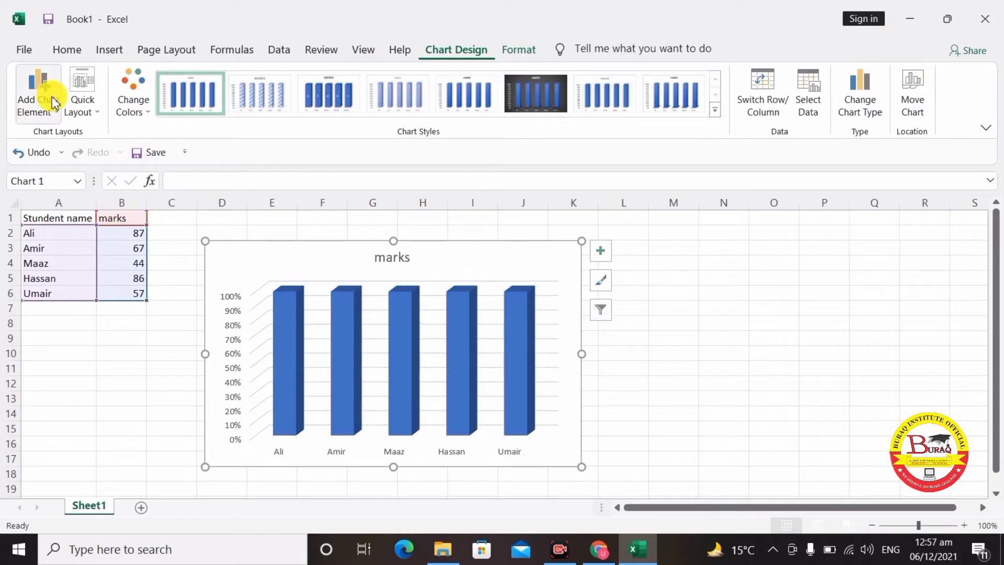
# - Move the marks chart onto a new chart sheet, Chart1
pyautogui.click(912, 102)
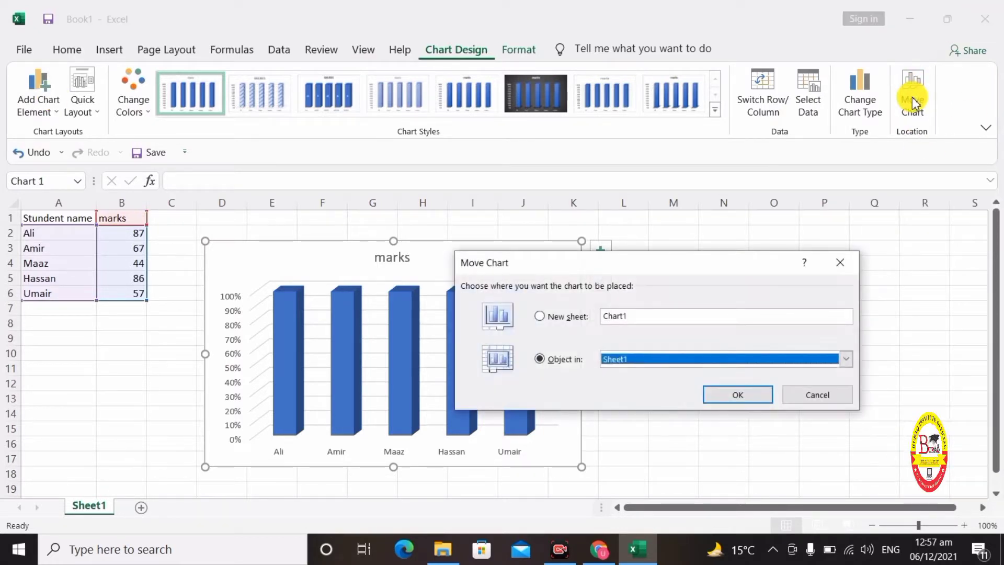
pyautogui.click(540, 316)
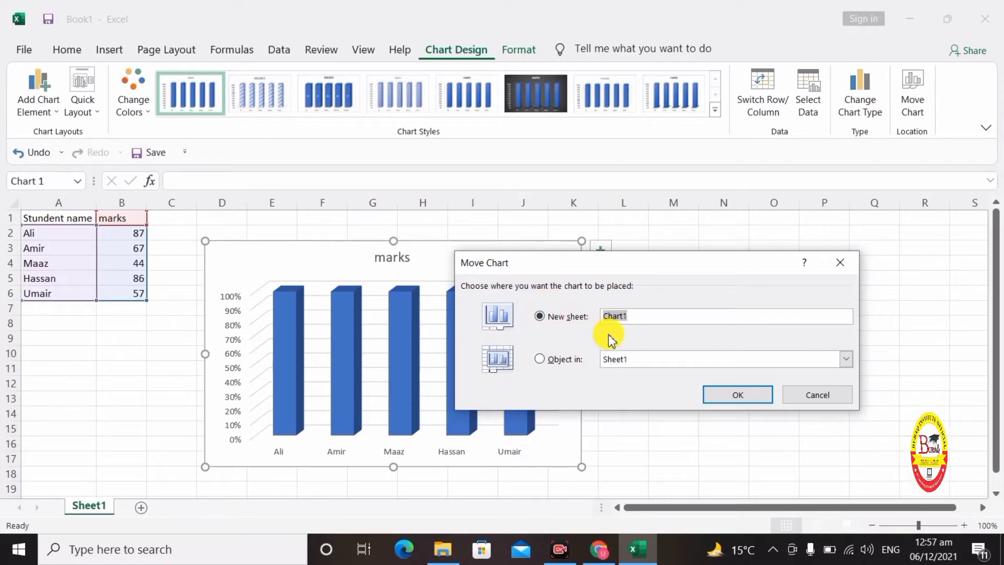
pyautogui.click(738, 393)
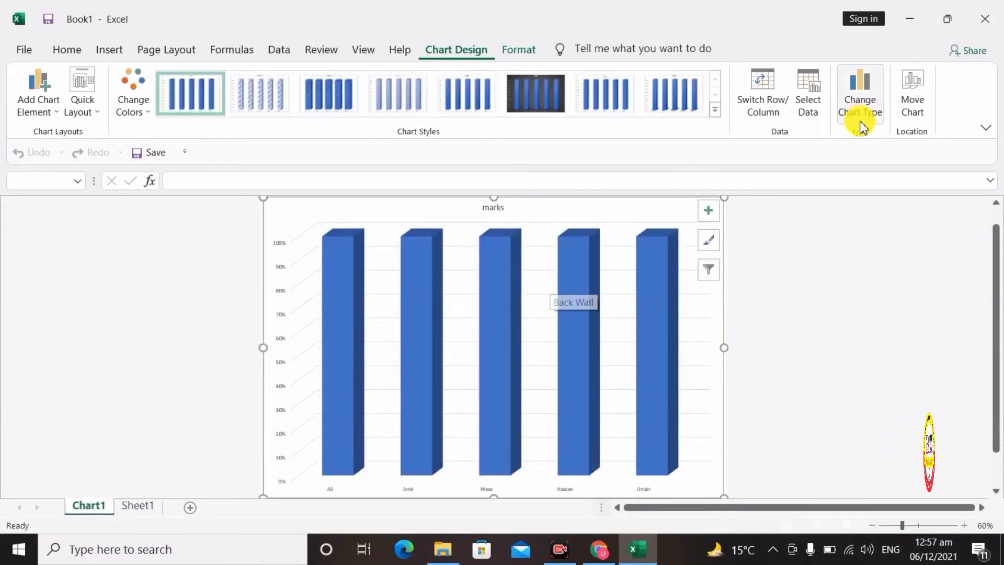
# - Move the chart back as an object on Sheet1
pyautogui.click(920, 107)
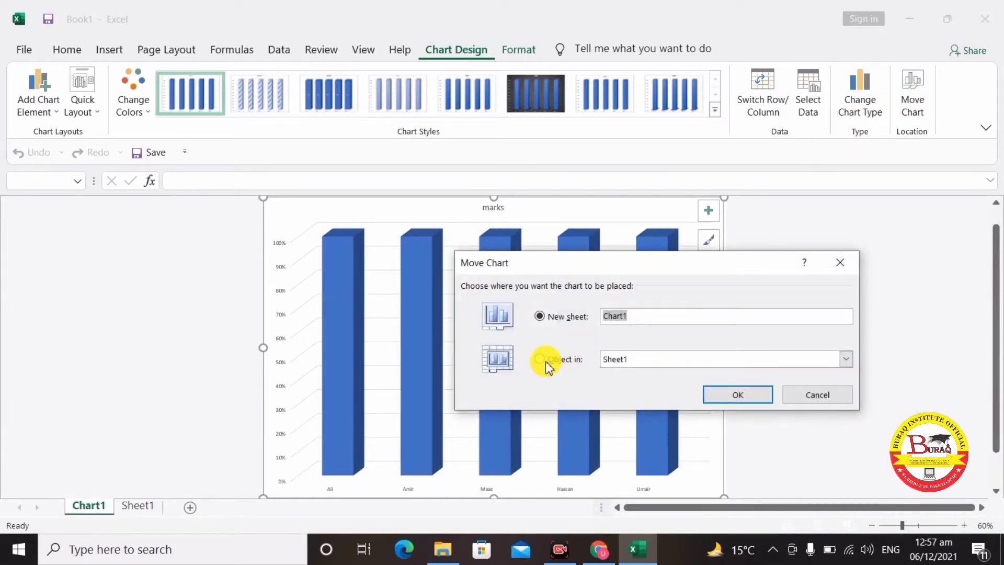
pyautogui.click(545, 363)
pyautogui.click(729, 396)
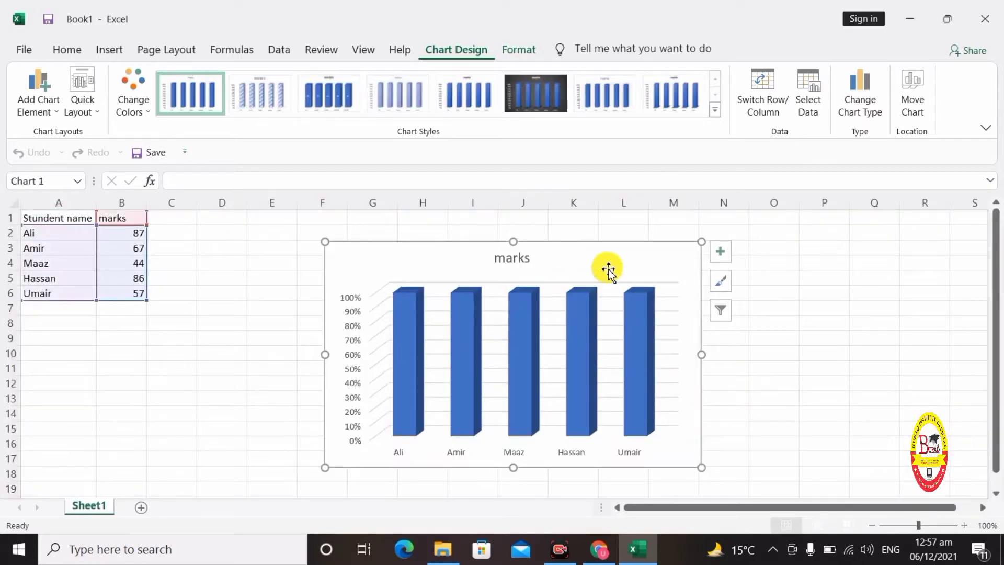
# - After previewing several column types, convert the chart to a 3-D Pie and nudge it left
pyautogui.moveTo(608, 270); pyautogui.dragTo(537, 260)
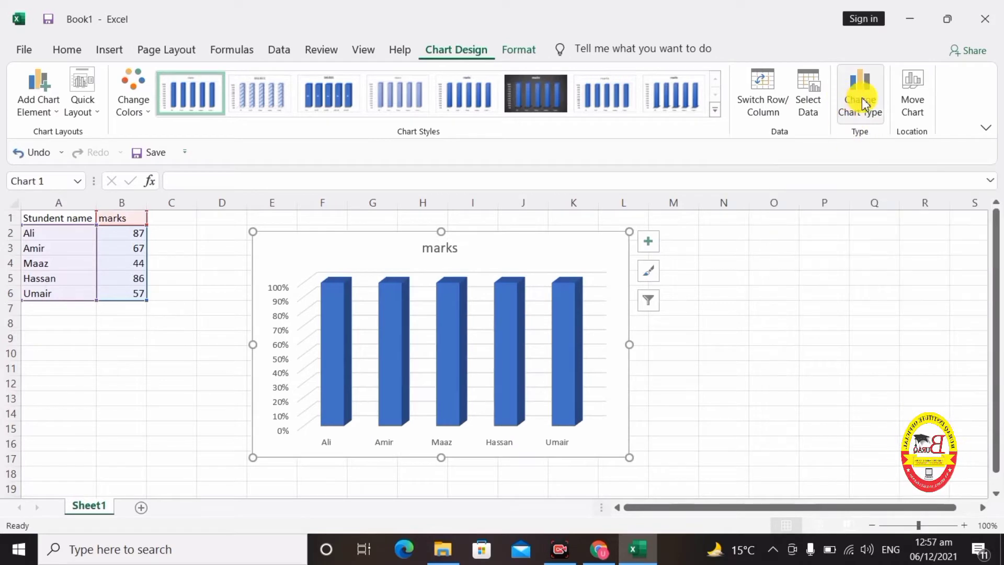
pyautogui.click(862, 101)
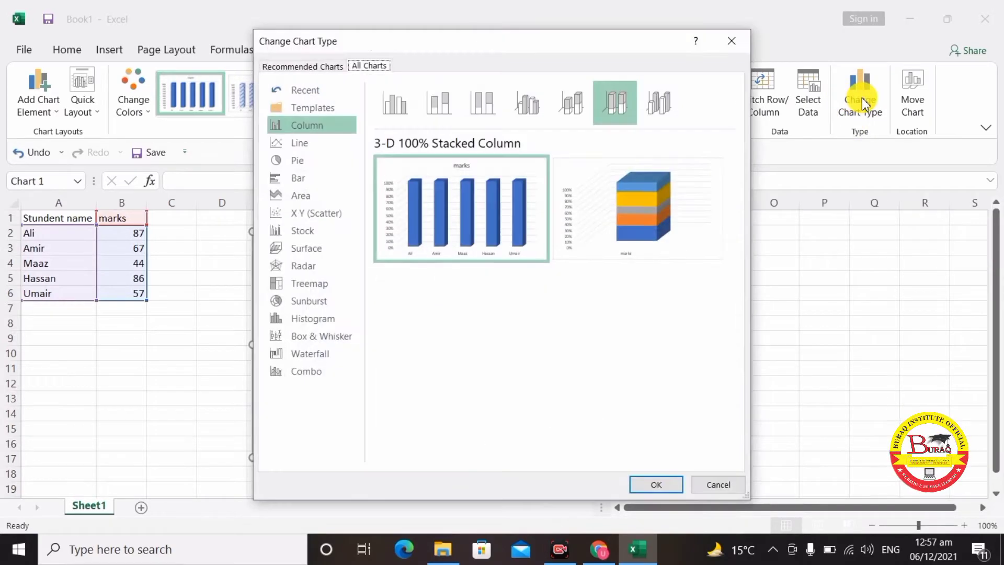
pyautogui.moveTo(577, 238)
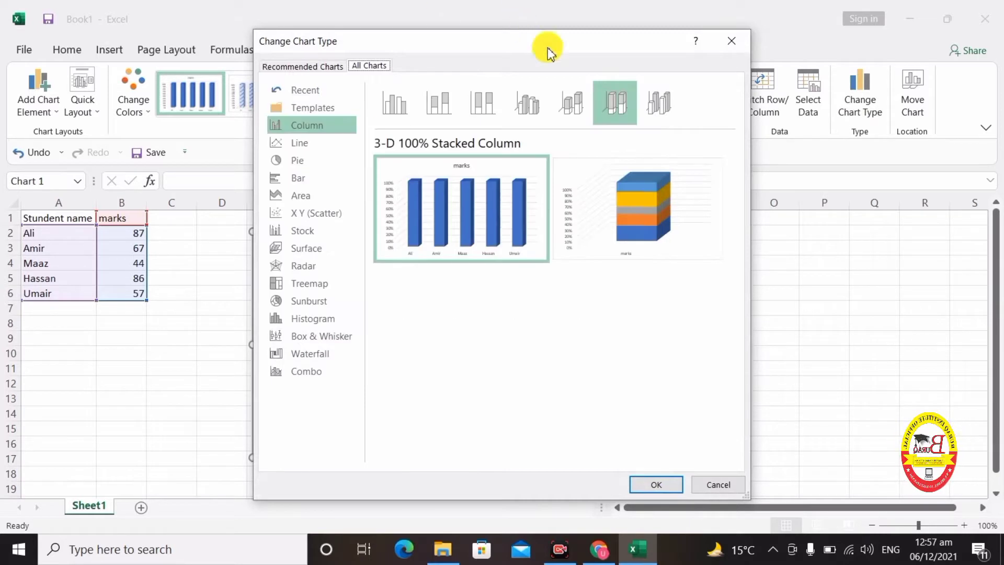
pyautogui.click(496, 97)
pyautogui.click(451, 105)
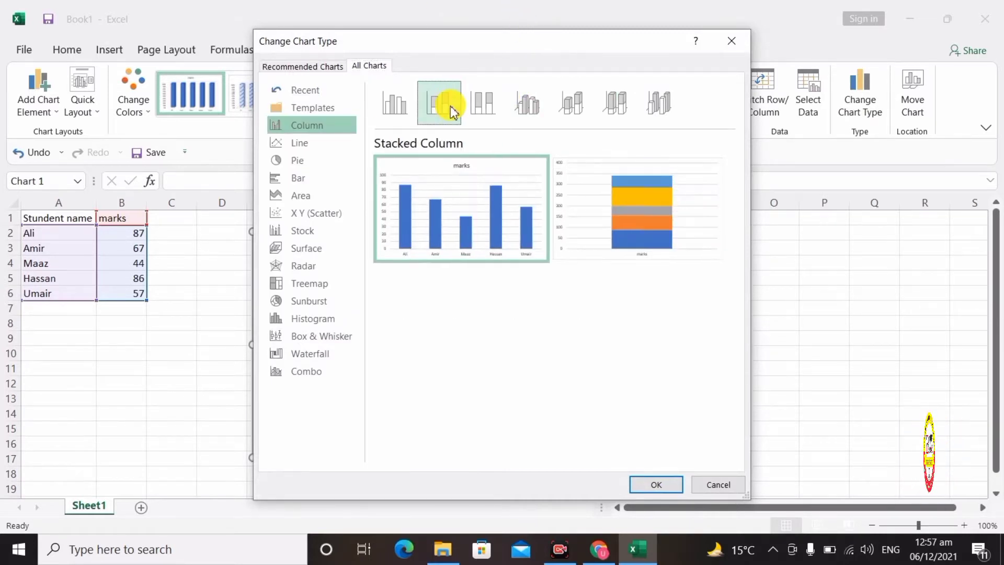
pyautogui.click(530, 101)
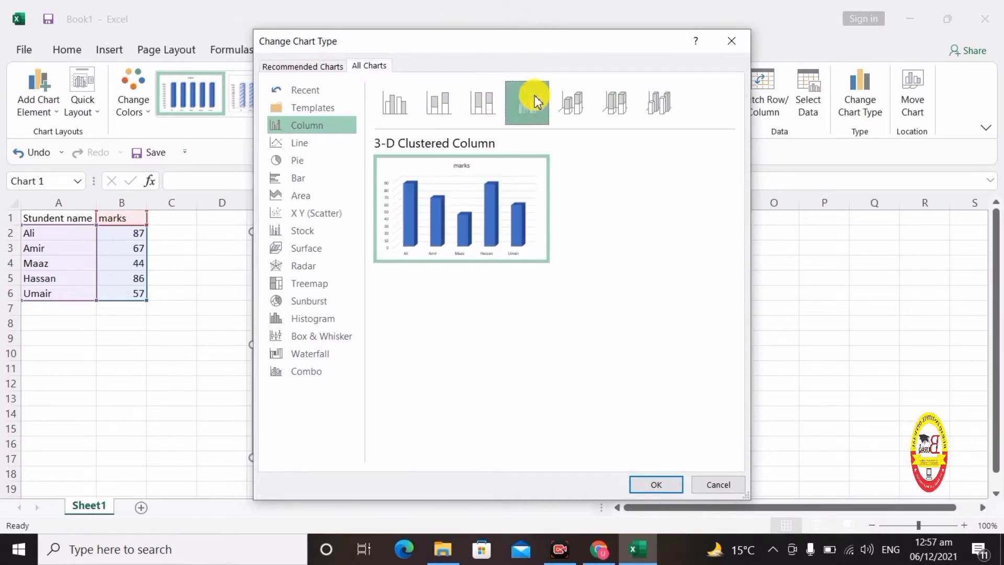
pyautogui.click(313, 160)
pyautogui.moveTo(450, 220)
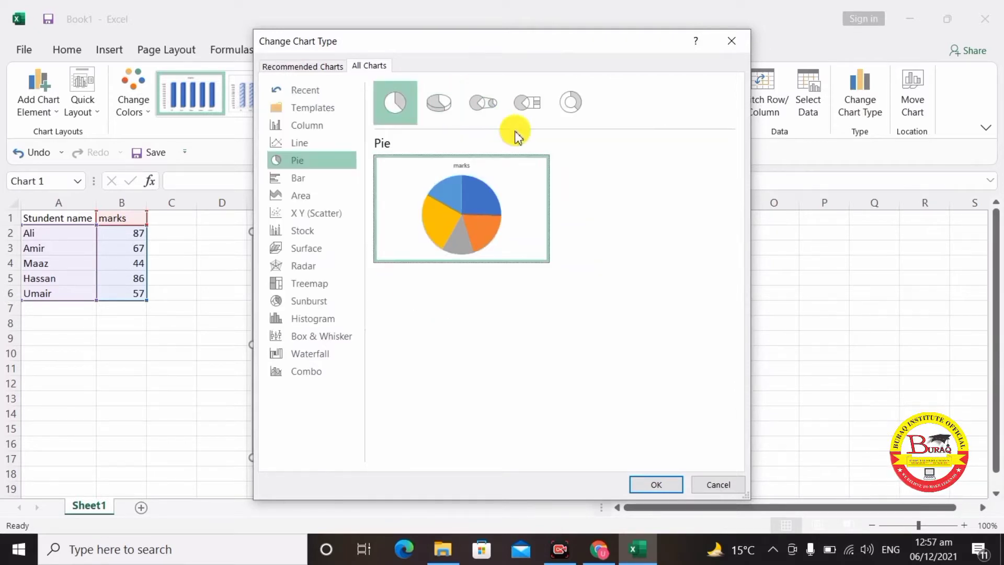
pyautogui.click(451, 108)
pyautogui.moveTo(487, 212)
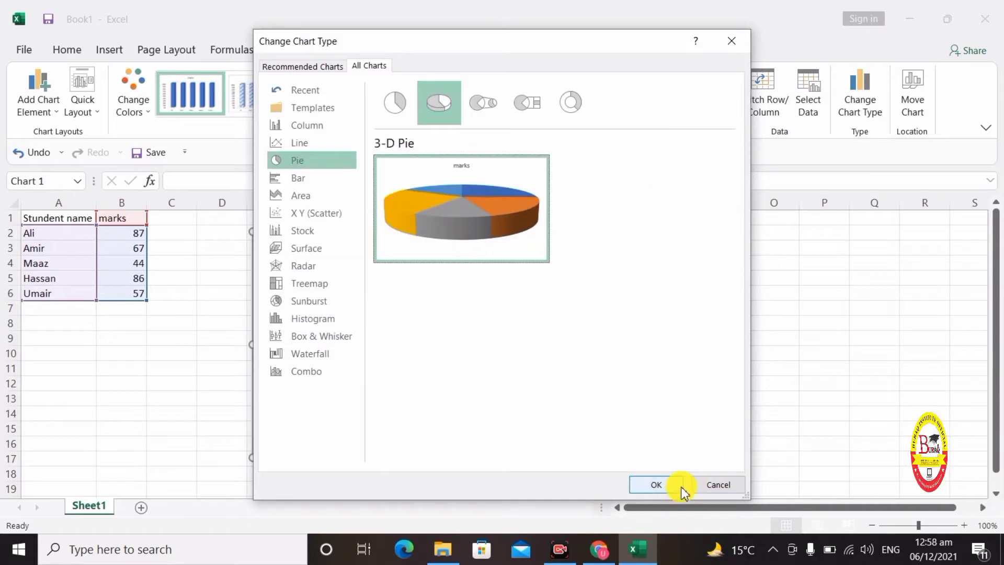
pyautogui.click(665, 488)
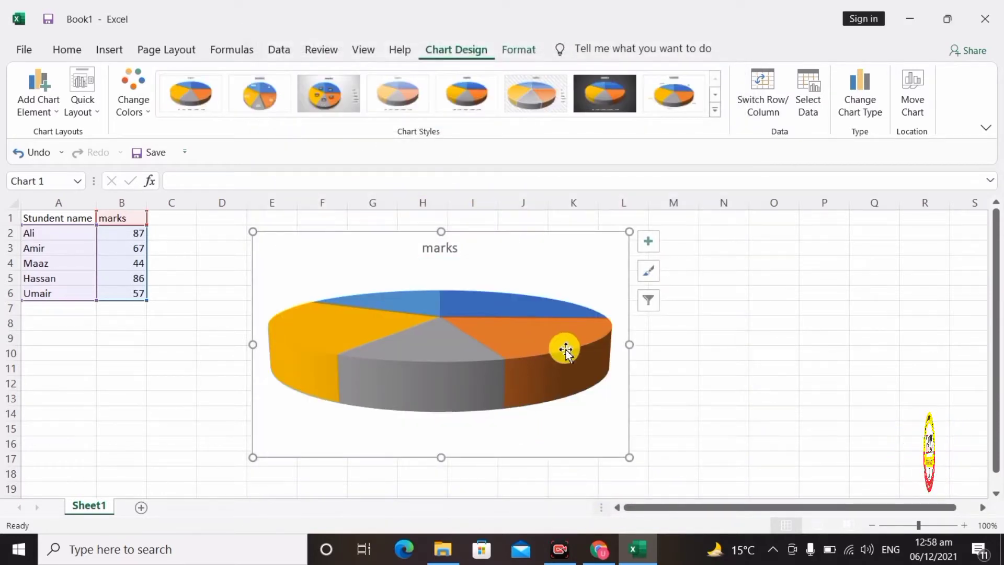
pyautogui.moveTo(578, 340)
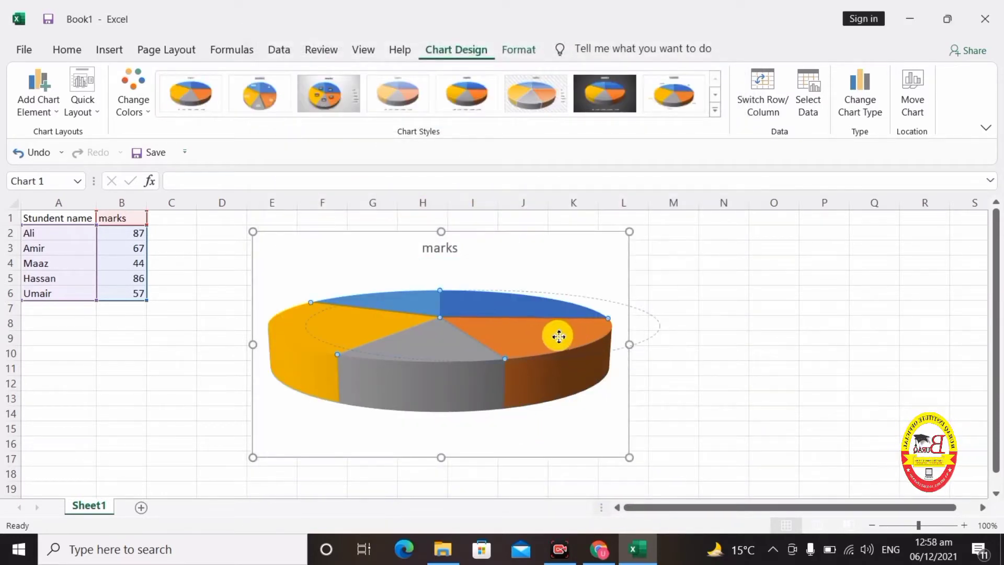
pyautogui.click(547, 329)
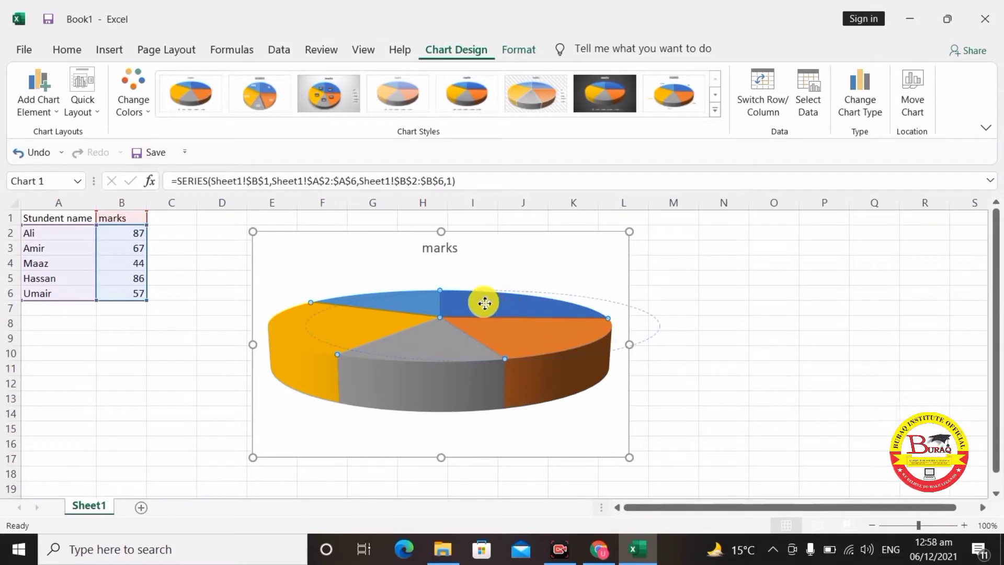
pyautogui.moveTo(510, 240); pyautogui.dragTo(496, 238)
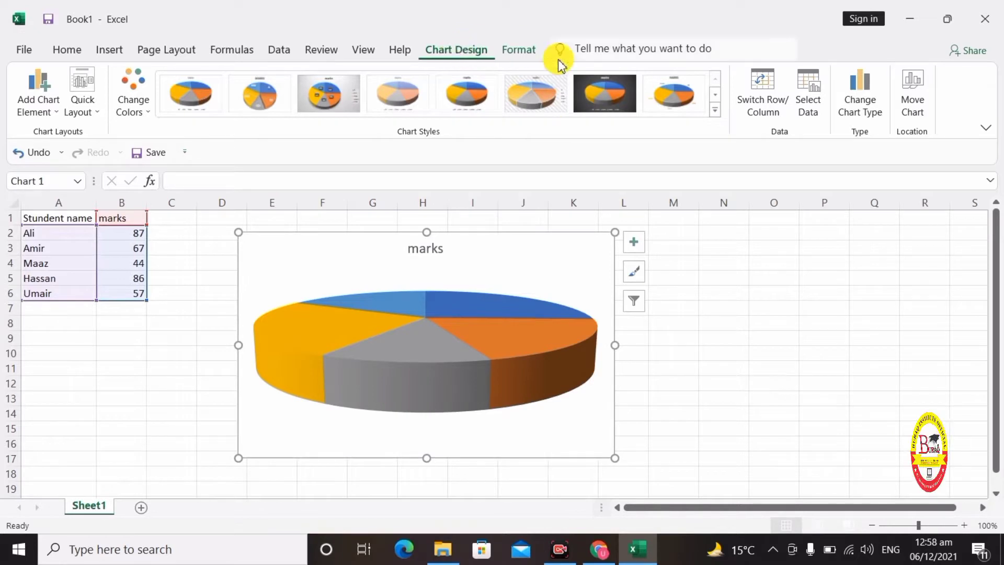
# - Change the chart type from 3-D Pie to Stacked Column
pyautogui.click(858, 105)
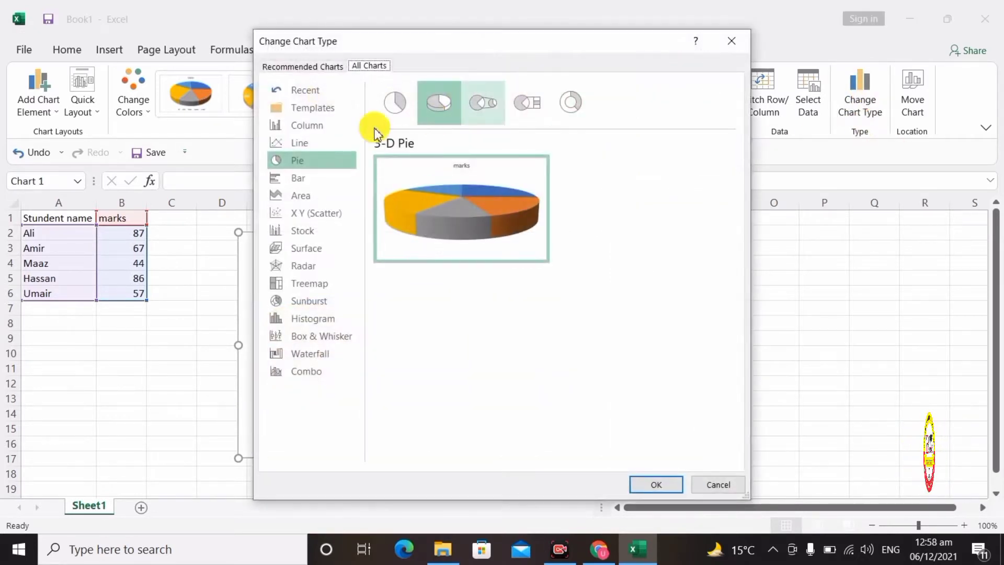
pyautogui.click(310, 128)
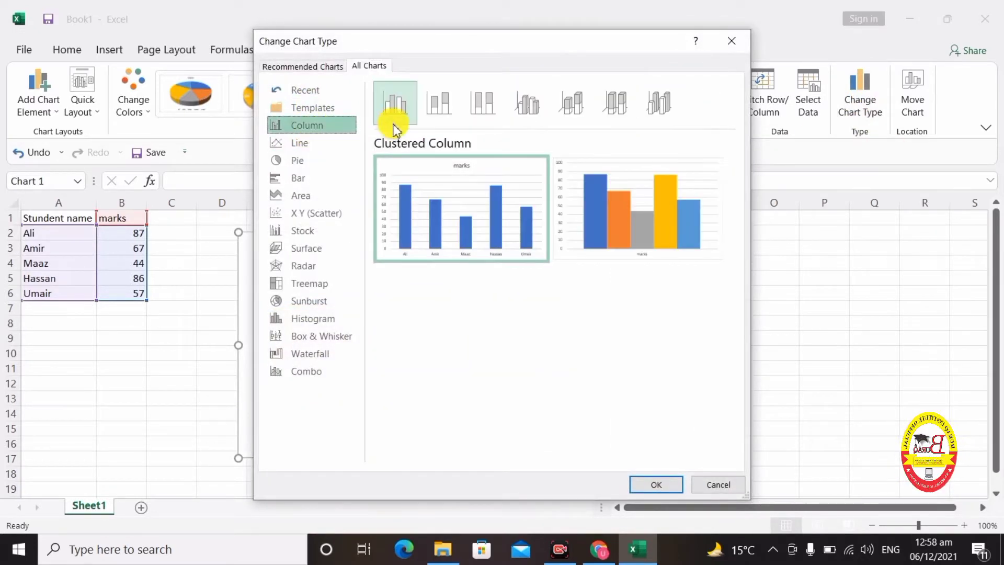
pyautogui.click(439, 102)
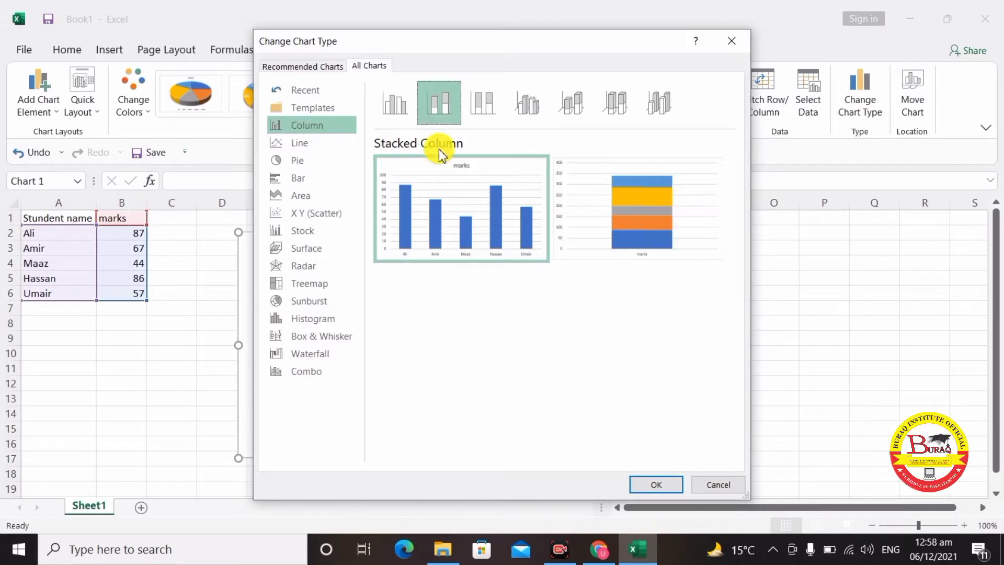
pyautogui.moveTo(442, 219)
pyautogui.click(662, 482)
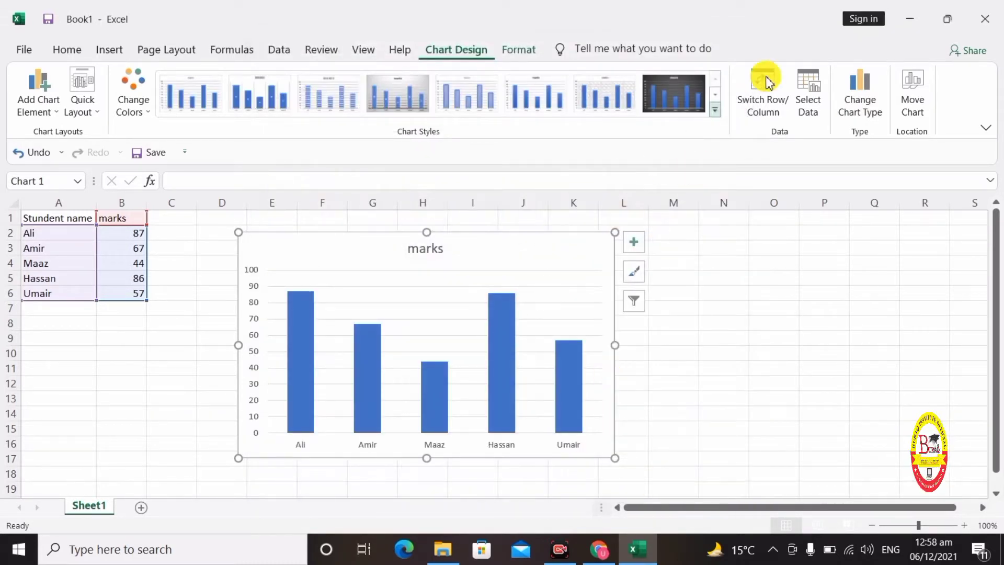
# - Set the chart data range to A1:B4, plotting only the first three students
pyautogui.click(810, 107)
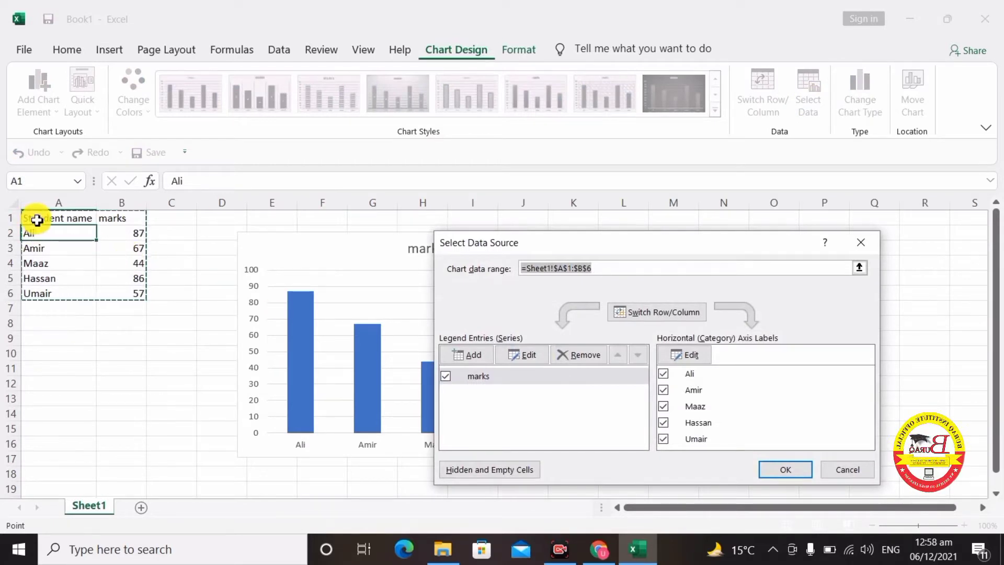
pyautogui.moveTo(36, 220); pyautogui.dragTo(129, 261)
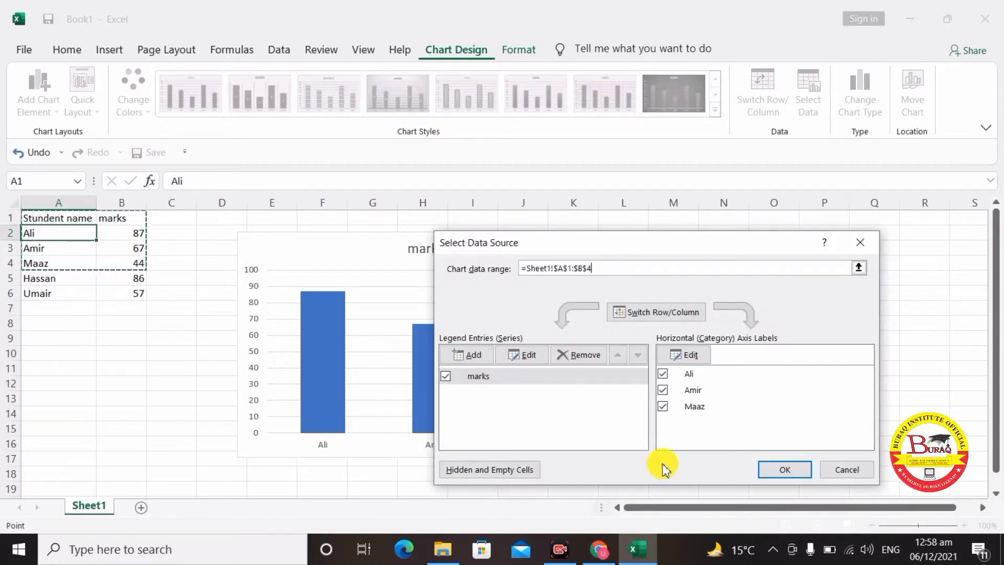
pyautogui.click(785, 470)
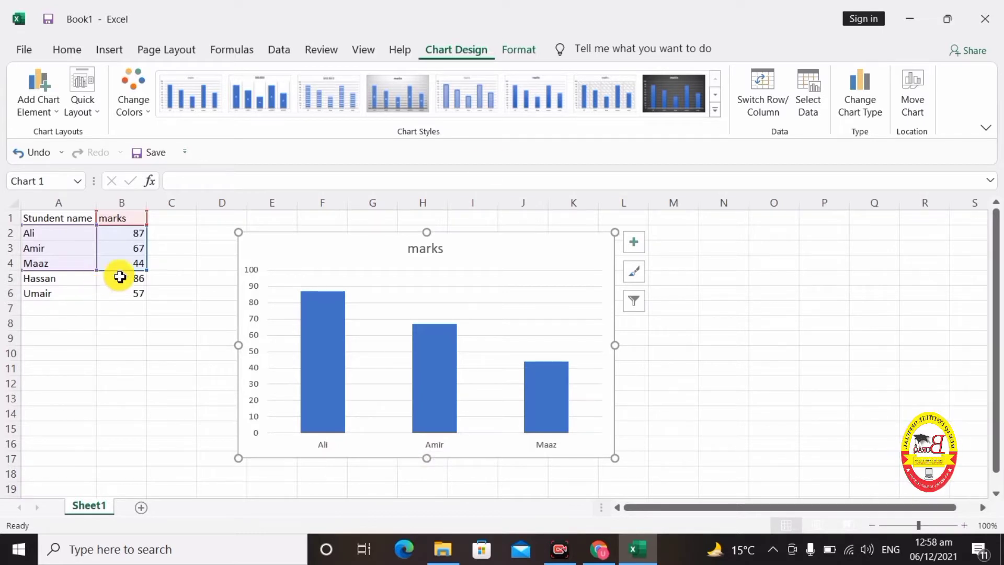
# - Reset the chart data range to A2:B6 so all five students are plotted
pyautogui.click(804, 100)
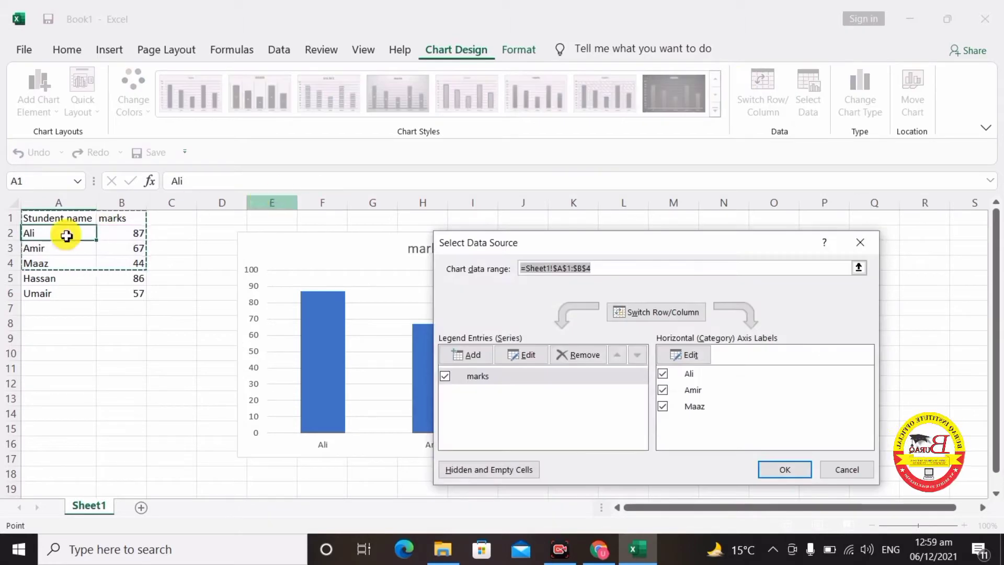
pyautogui.moveTo(35, 233); pyautogui.dragTo(117, 293)
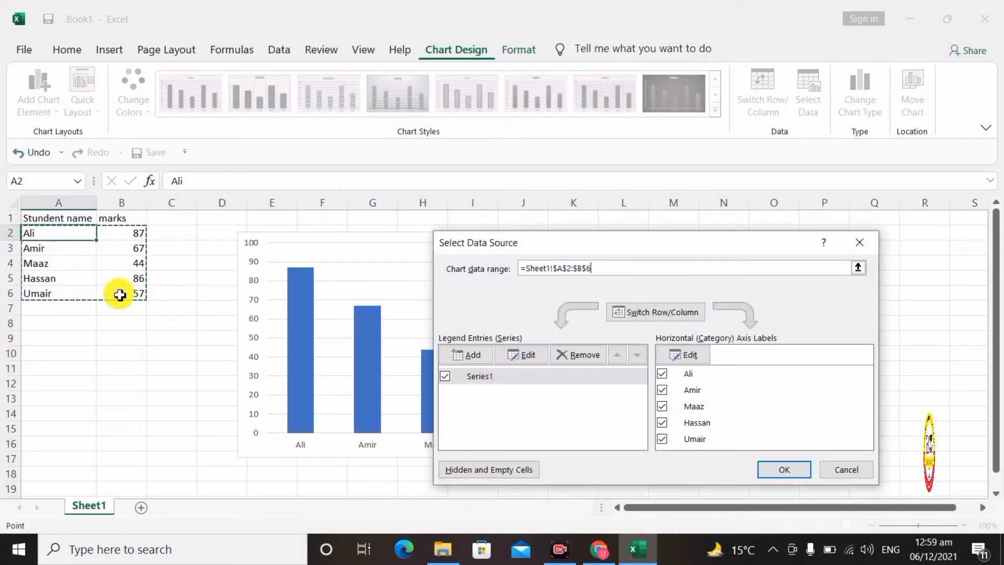
pyautogui.click(774, 469)
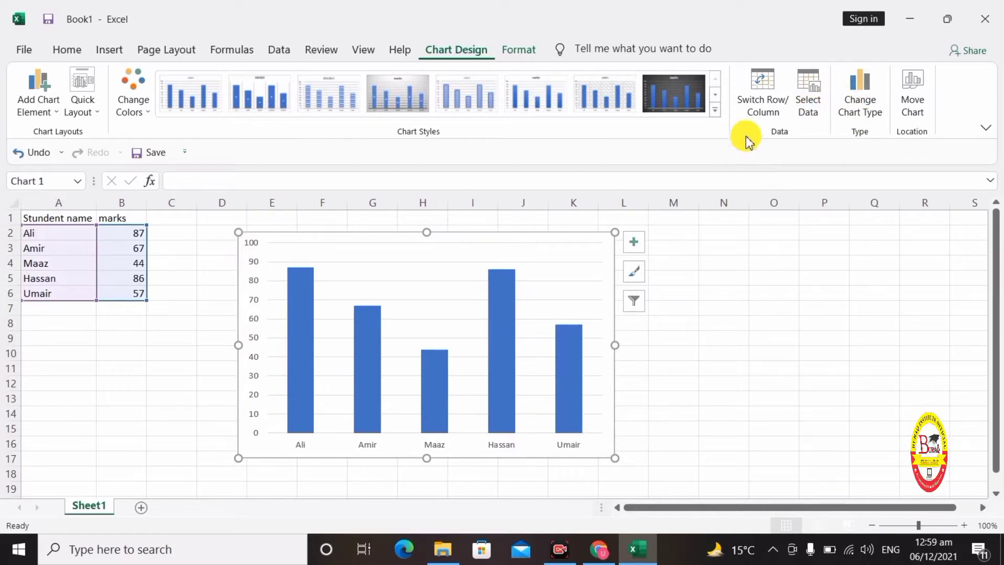
# - Toggle Switch Row/Column twice, then try chart styles and settle on flat blue with data labels
pyautogui.click(763, 106)
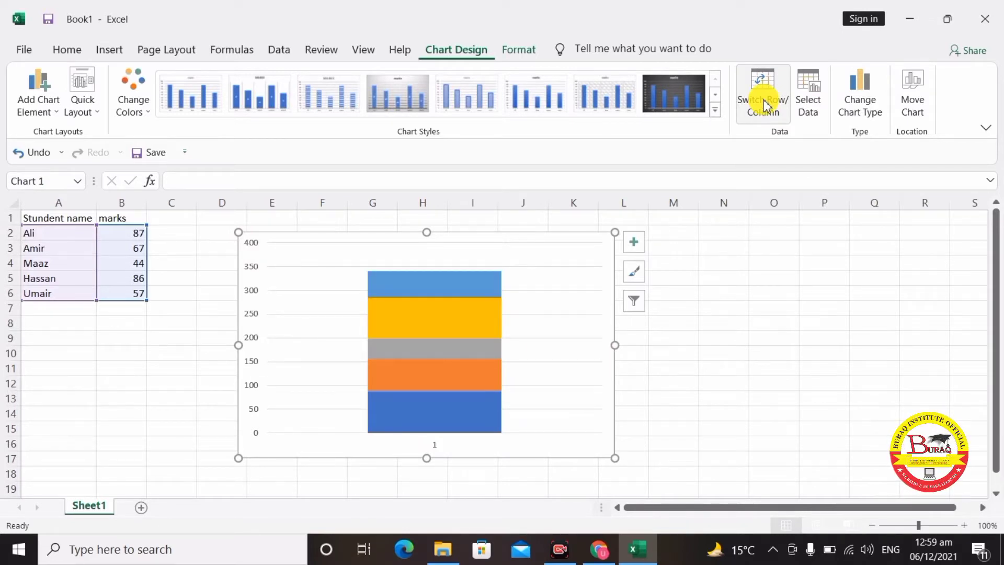
pyautogui.click(764, 106)
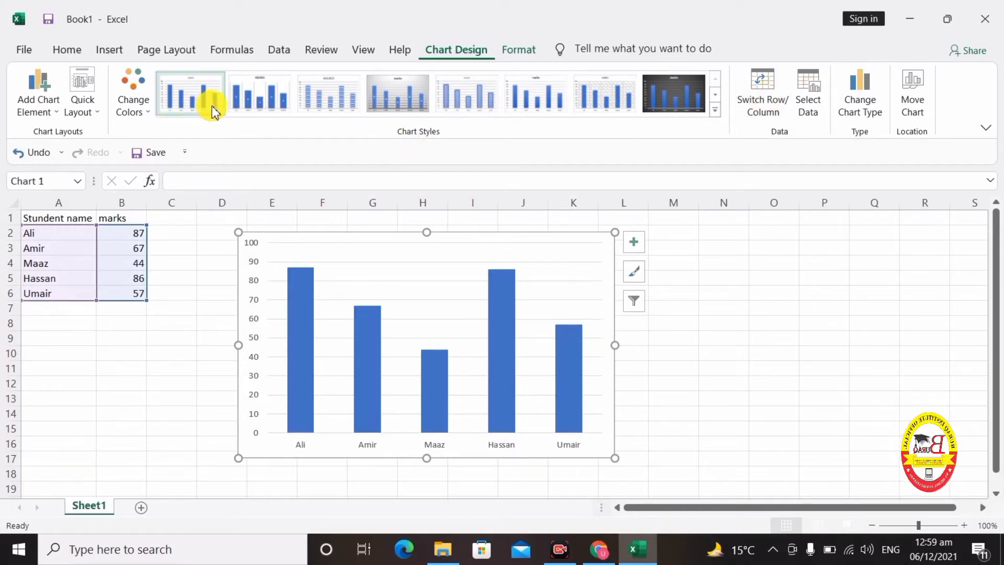
pyautogui.click(286, 100)
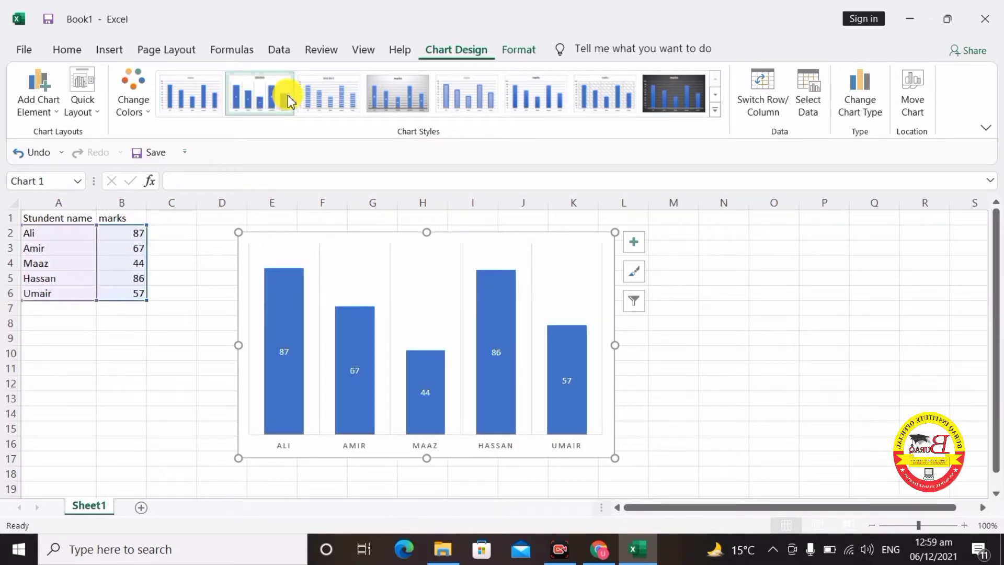
pyautogui.click(546, 92)
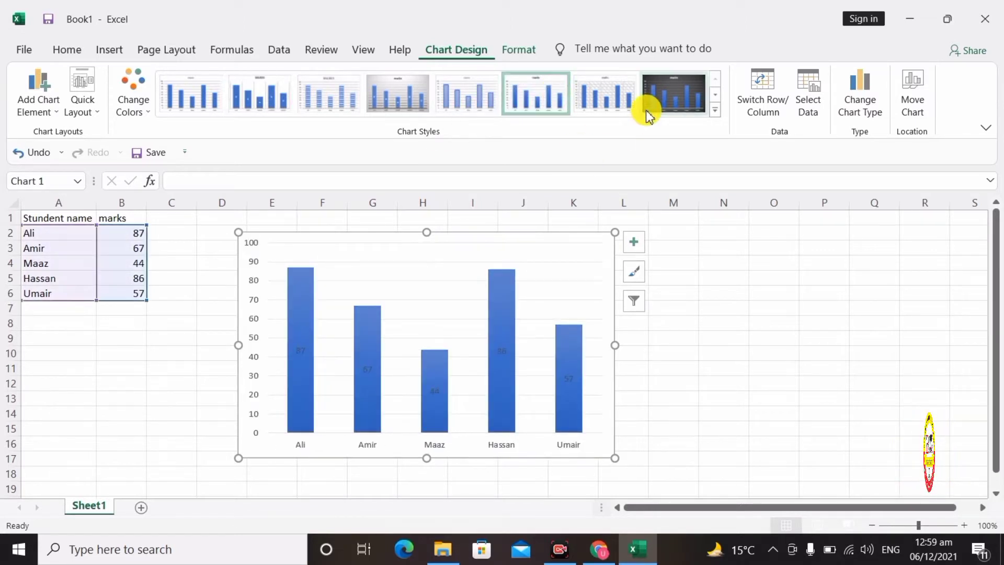
pyautogui.click(674, 101)
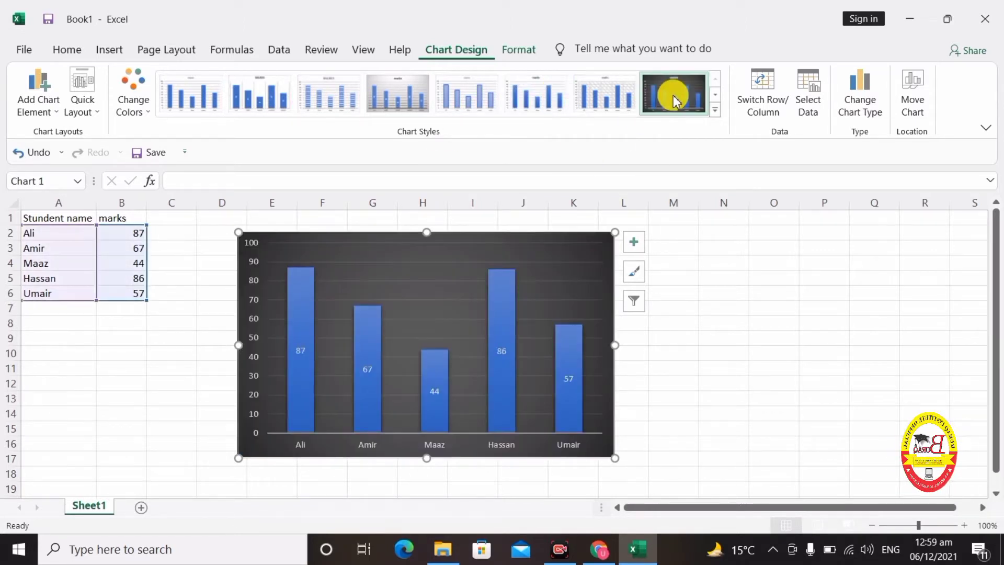
pyautogui.click(714, 108)
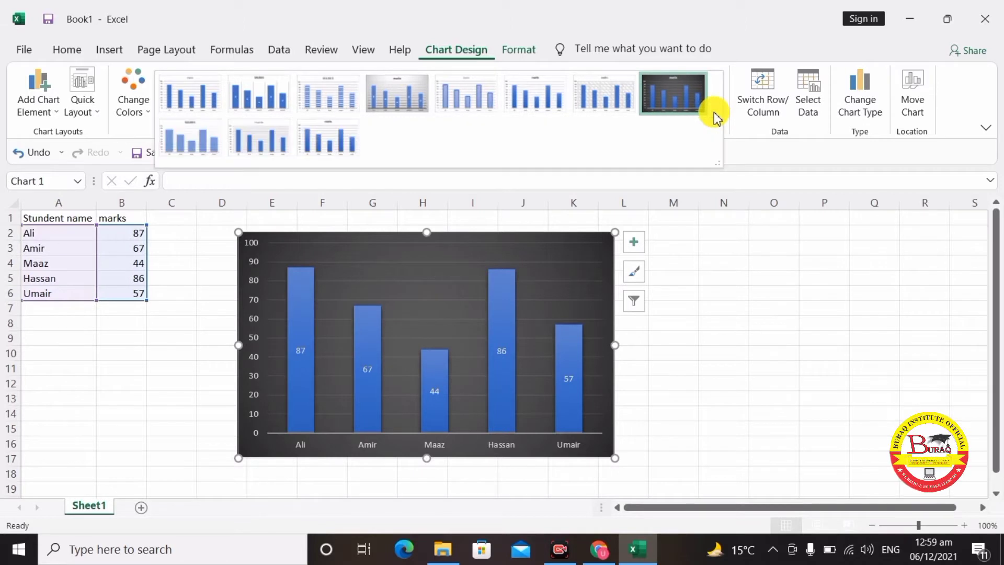
pyautogui.click(328, 139)
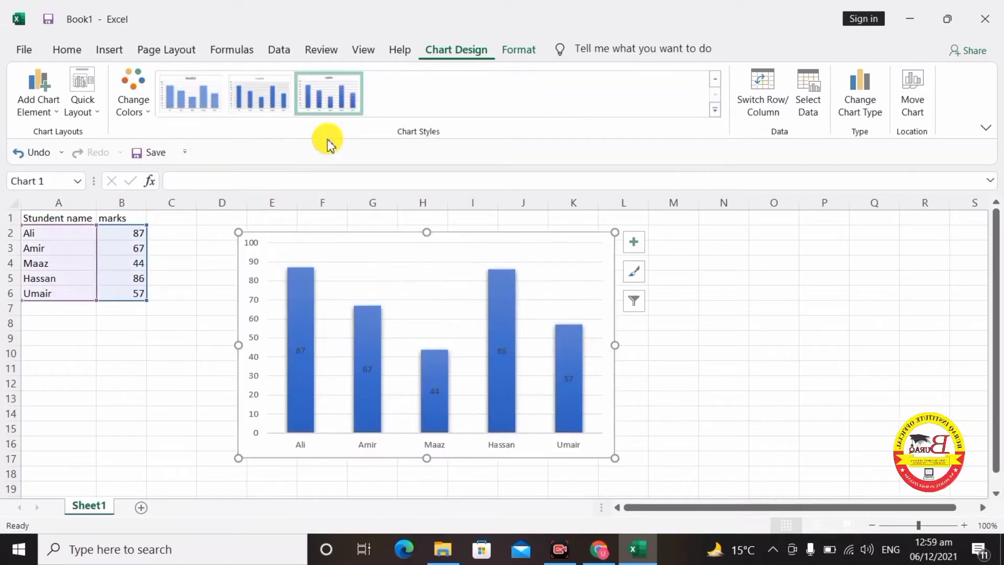
pyautogui.click(267, 98)
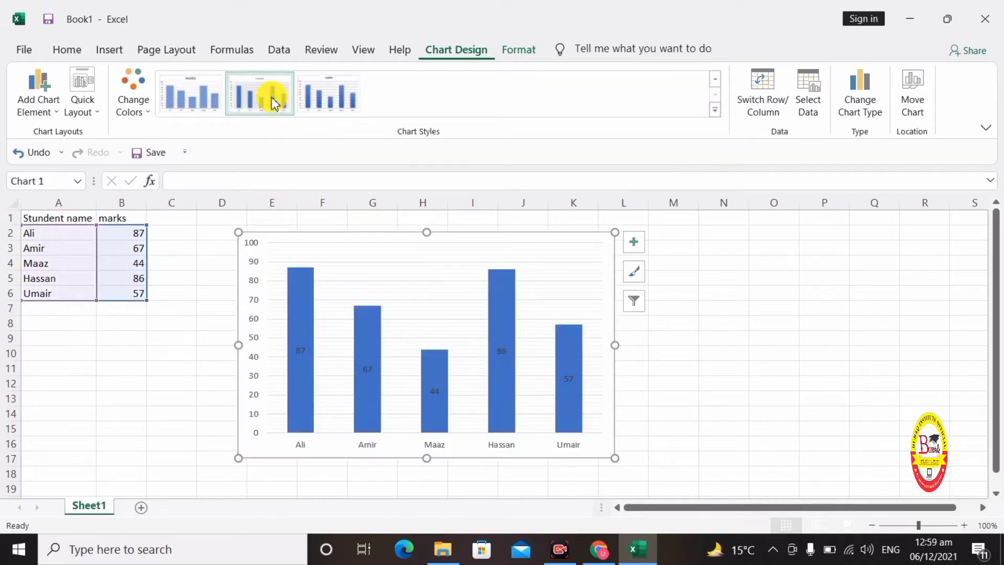
# - Try green and orange colour palettes on the bars, then return to blue
pyautogui.click(143, 104)
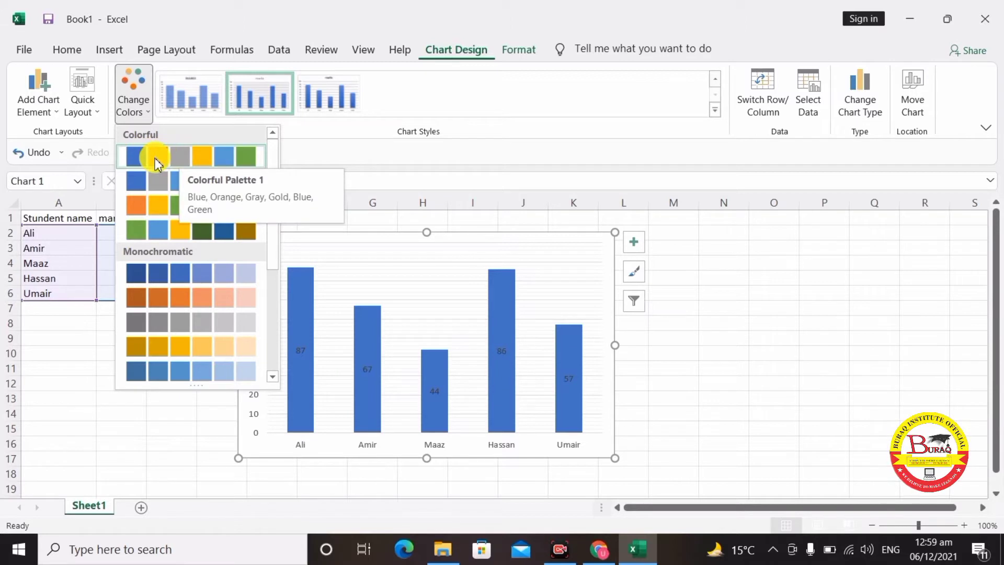
pyautogui.click(155, 162)
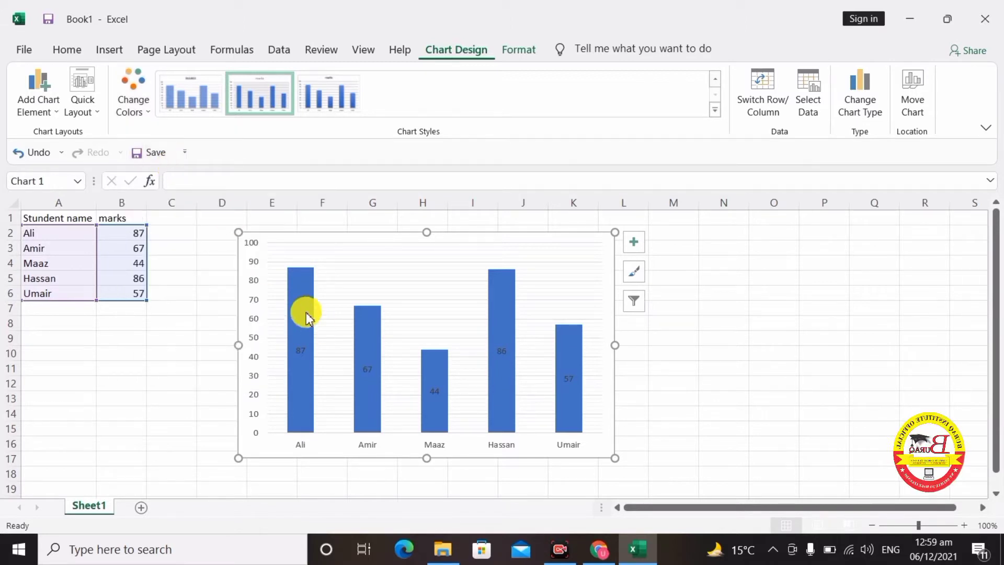
pyautogui.click(137, 113)
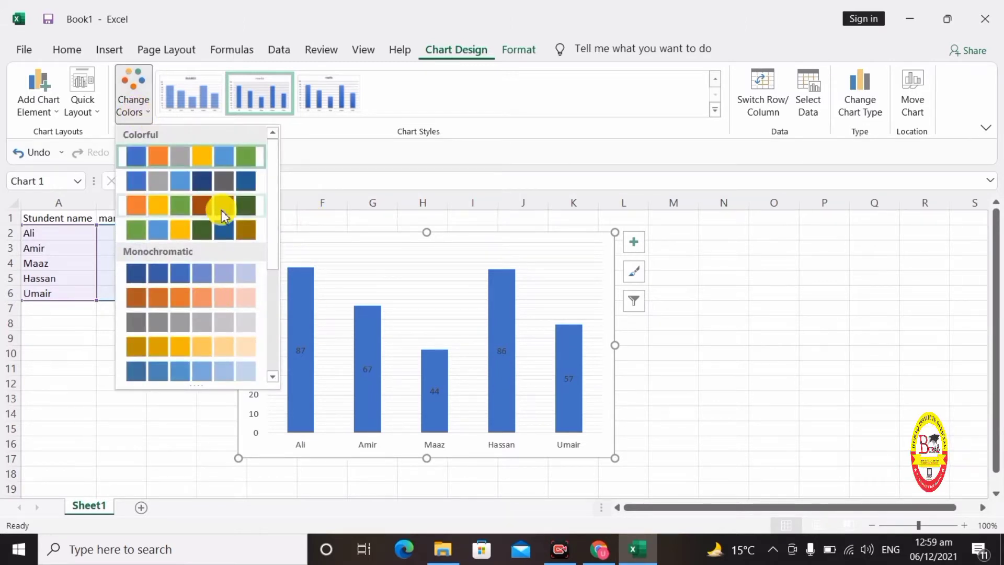
pyautogui.click(242, 209)
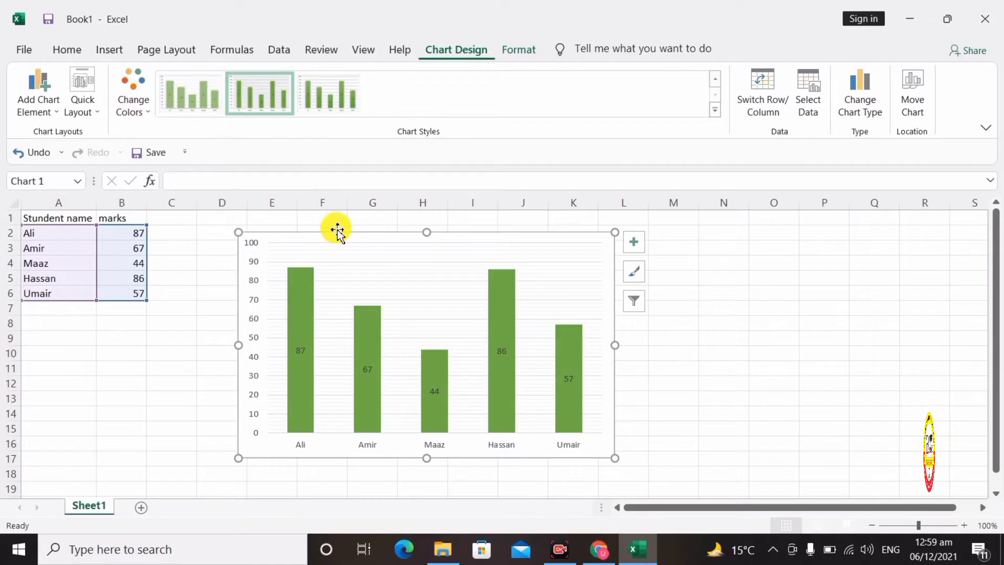
pyautogui.click(137, 111)
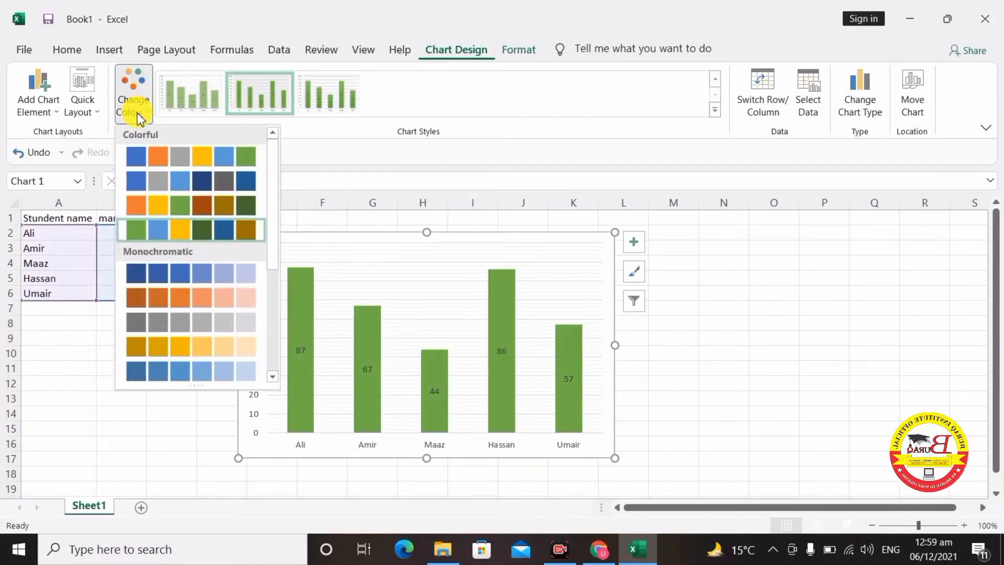
pyautogui.click(156, 206)
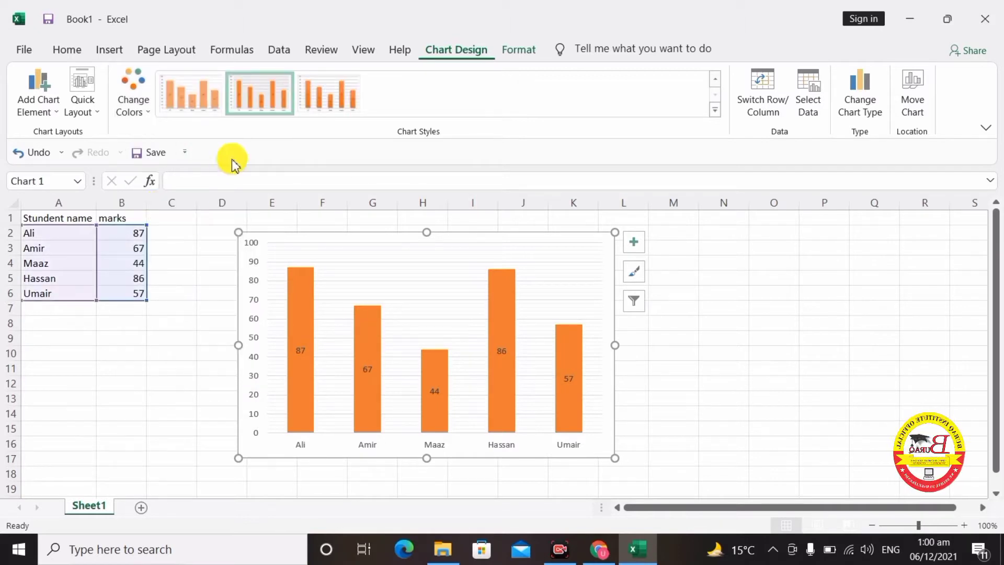
pyautogui.click(144, 113)
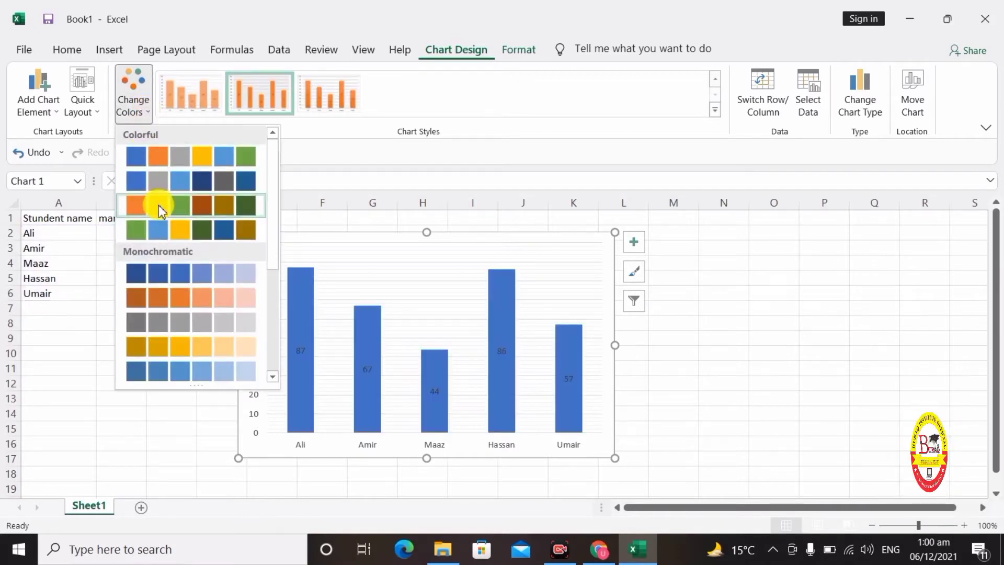
pyautogui.click(159, 205)
pyautogui.click(134, 95)
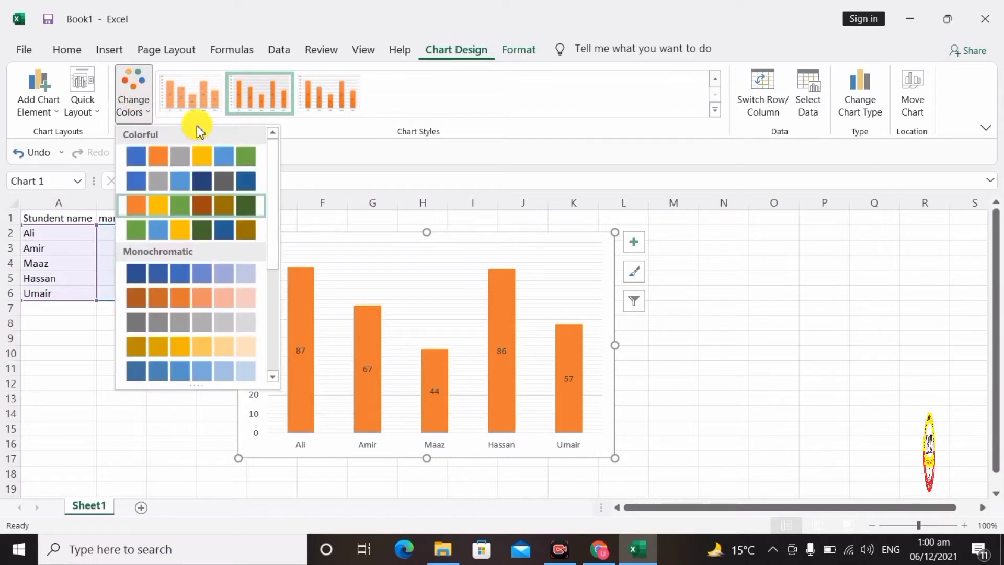
pyautogui.click(202, 158)
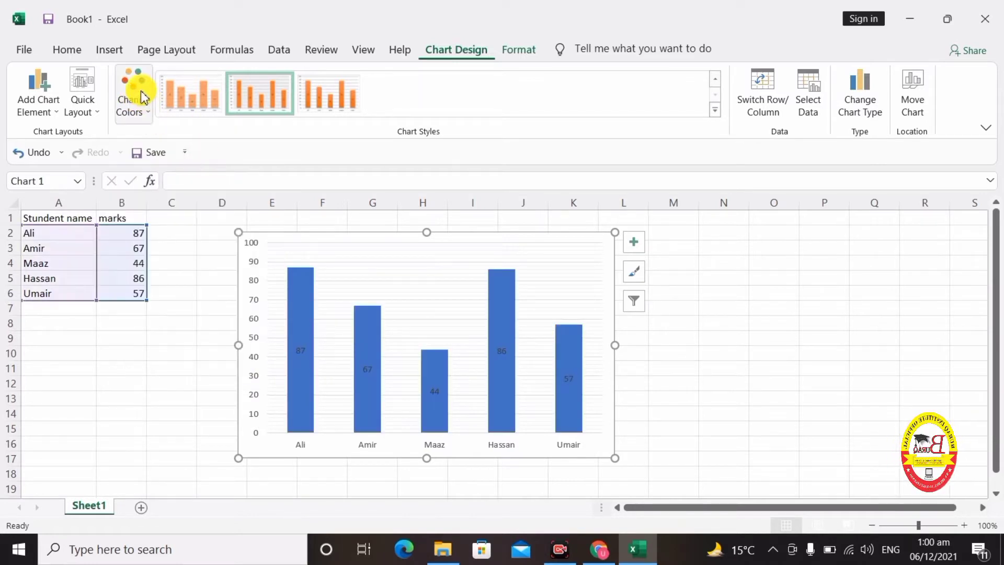
# - Apply the first chart style for wider, lighter blue bars, keeping the blue palette
pyautogui.click(192, 95)
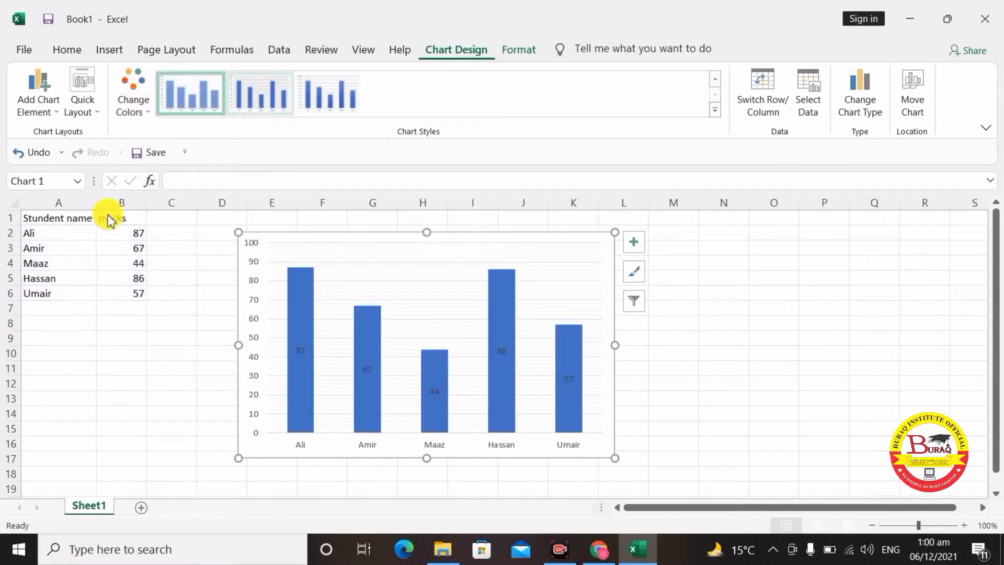
pyautogui.click(128, 98)
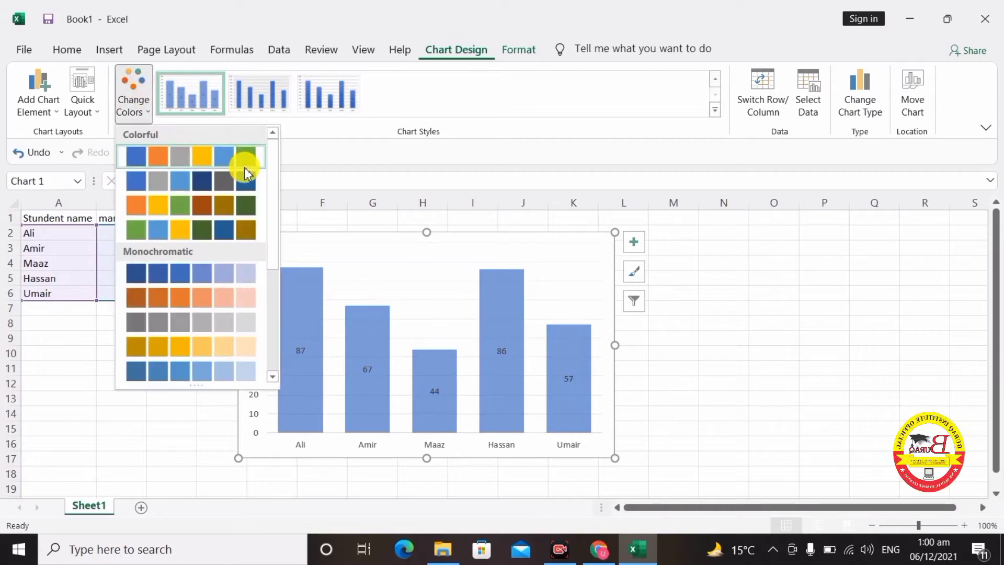
pyautogui.click(247, 158)
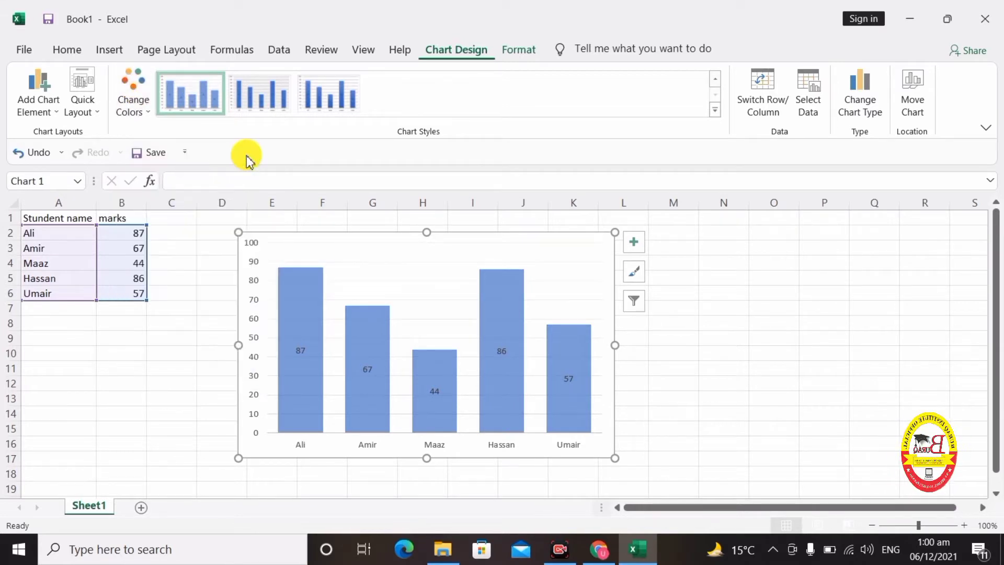
pyautogui.click(396, 282)
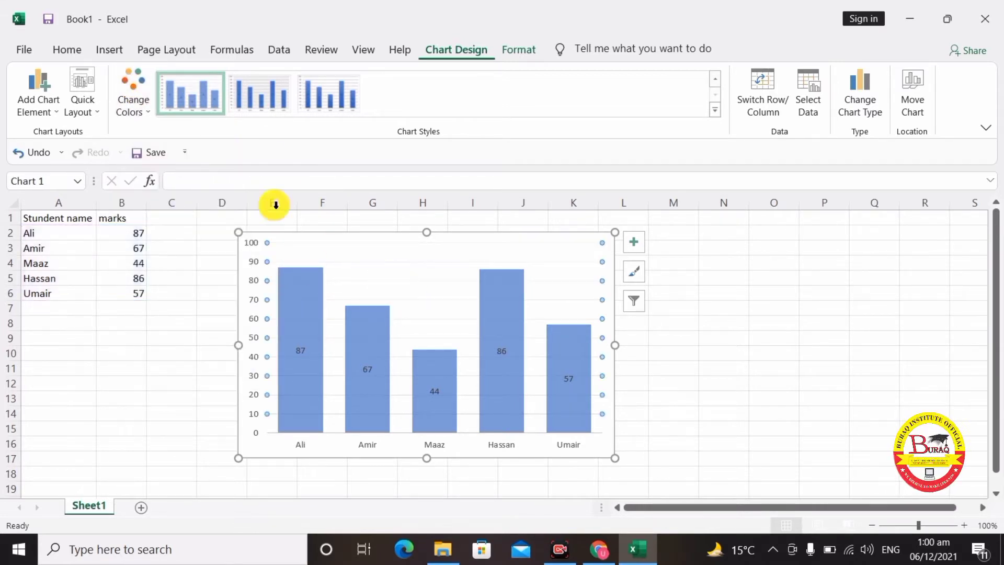
# - Apply Quick Layout 5, adding a chart title, vertical axis title and data table
pyautogui.click(92, 116)
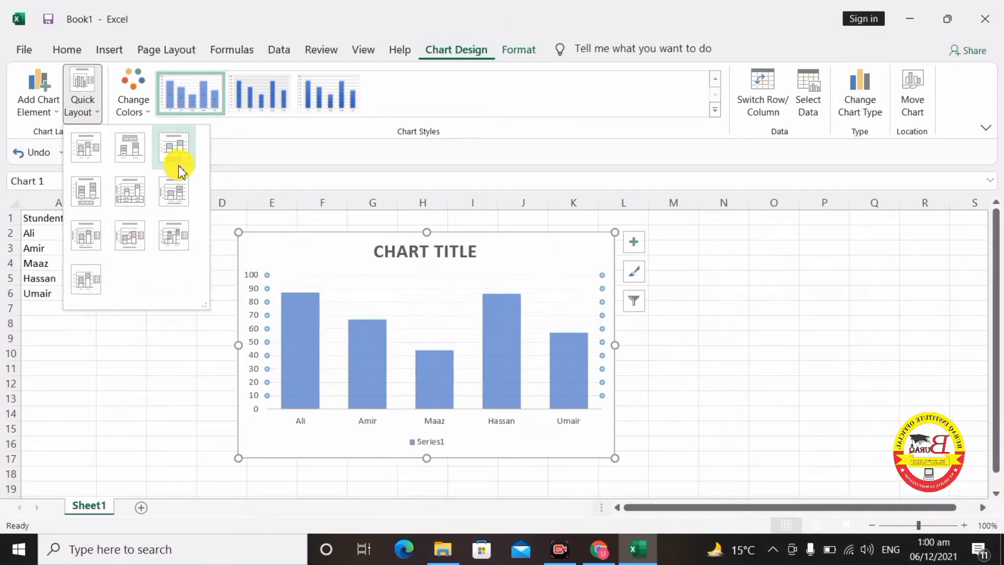
pyautogui.click(141, 195)
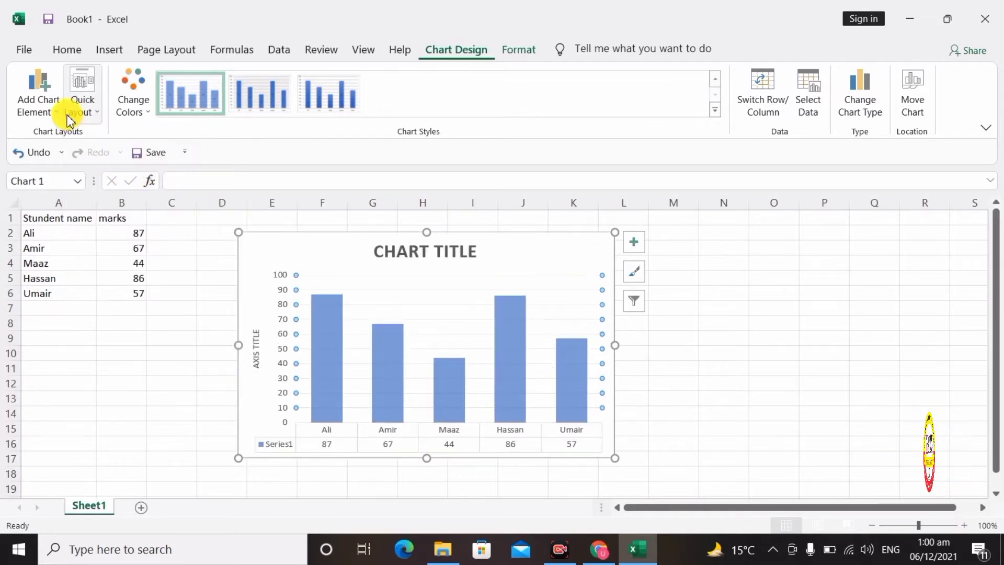
pyautogui.click(47, 111)
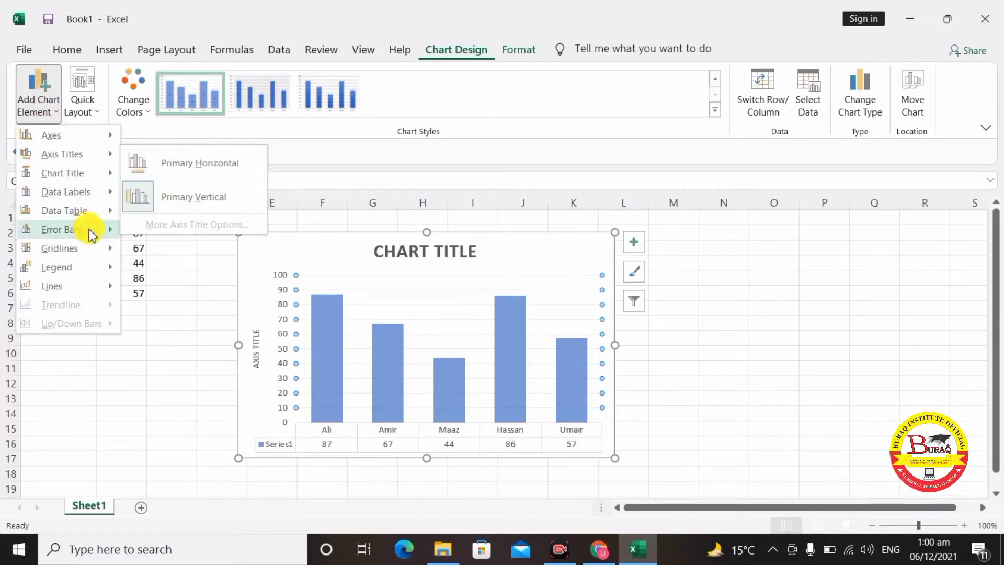
pyautogui.moveTo(91, 233)
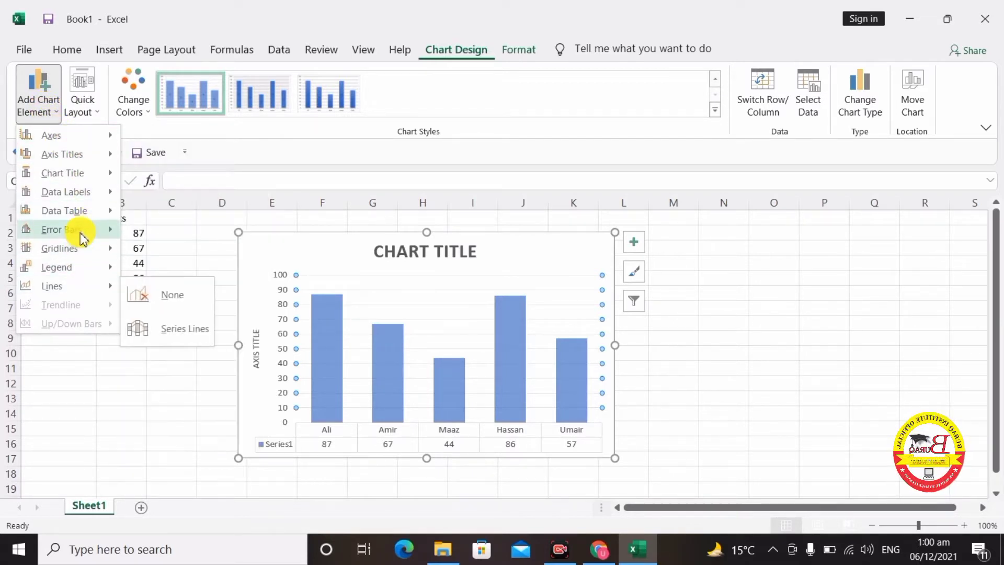
pyautogui.click(55, 103)
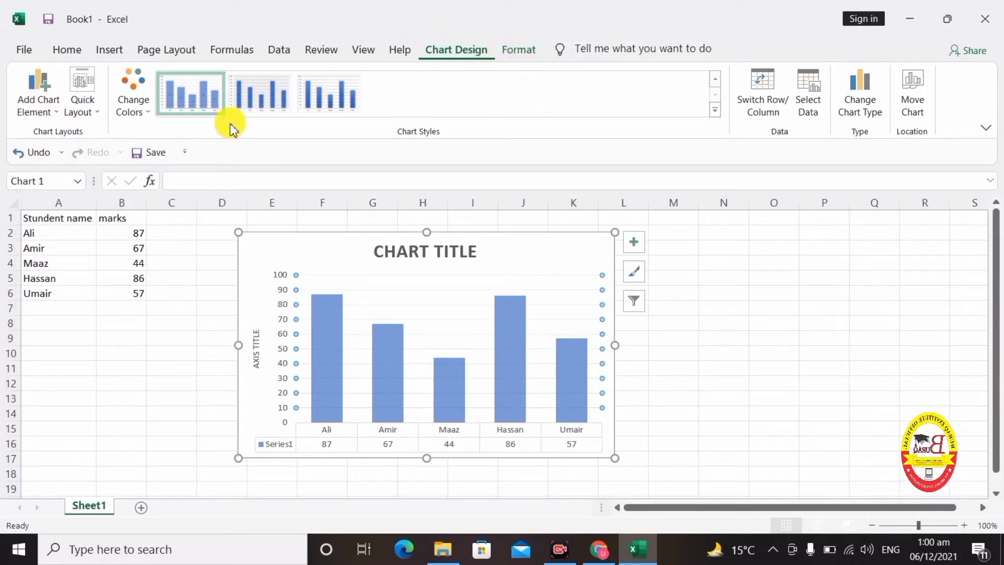
pyautogui.click(380, 348)
pyautogui.click(503, 237)
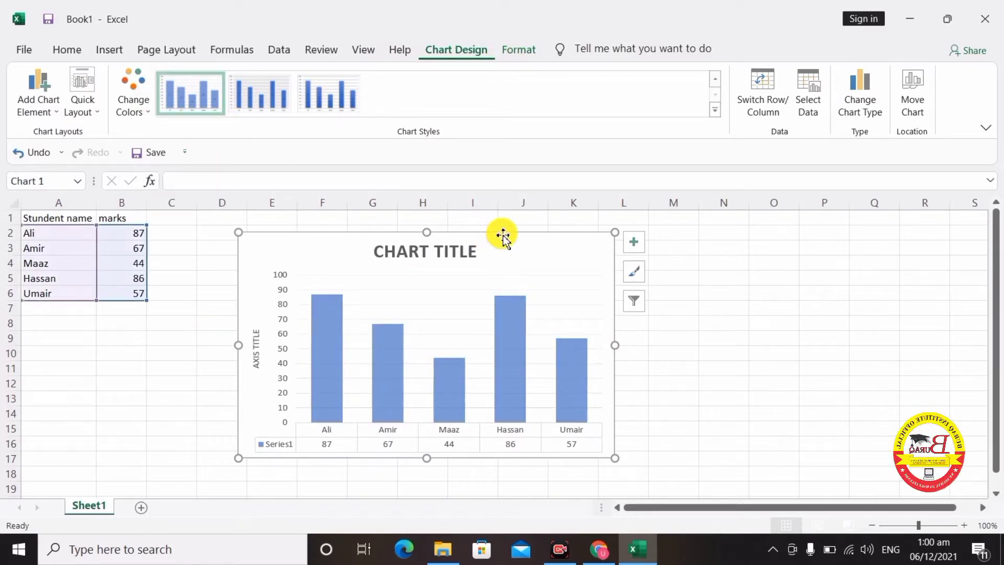
# - Delete the marks chart to leave Sheet1 empty, then select cell C4
pyautogui.press('Delete')
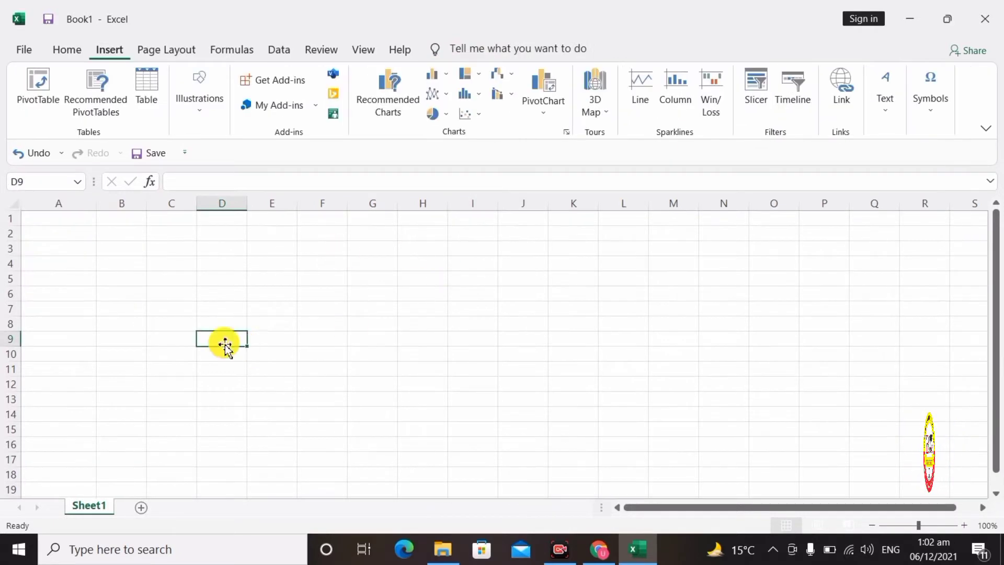
pyautogui.click(67, 281)
pyautogui.click(34, 223)
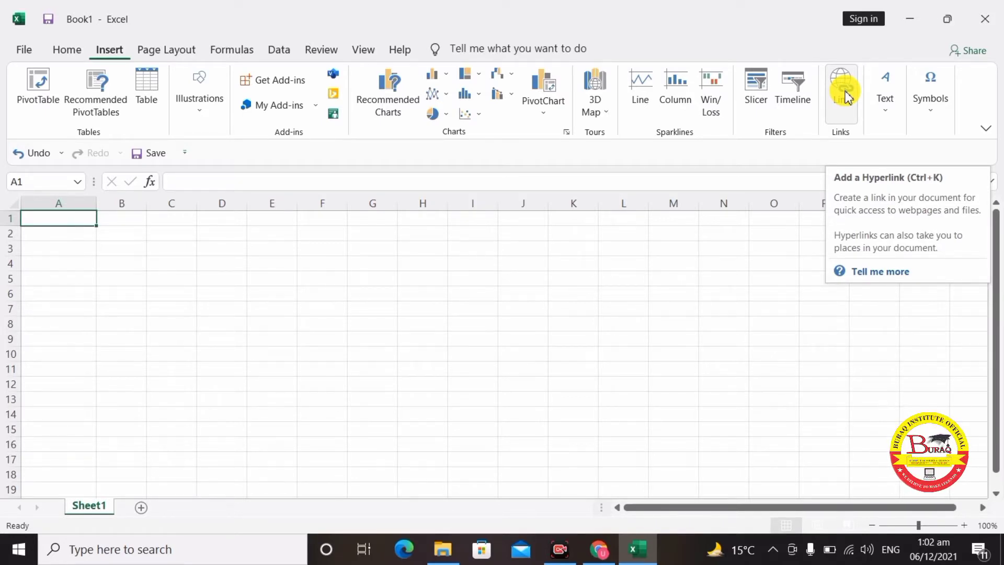
pyautogui.click(260, 336)
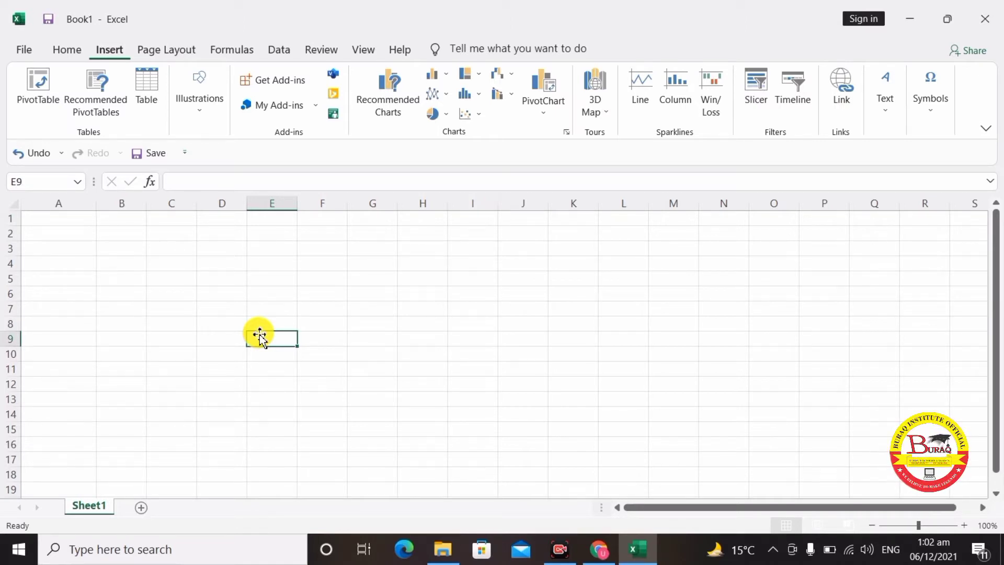
pyautogui.click(174, 269)
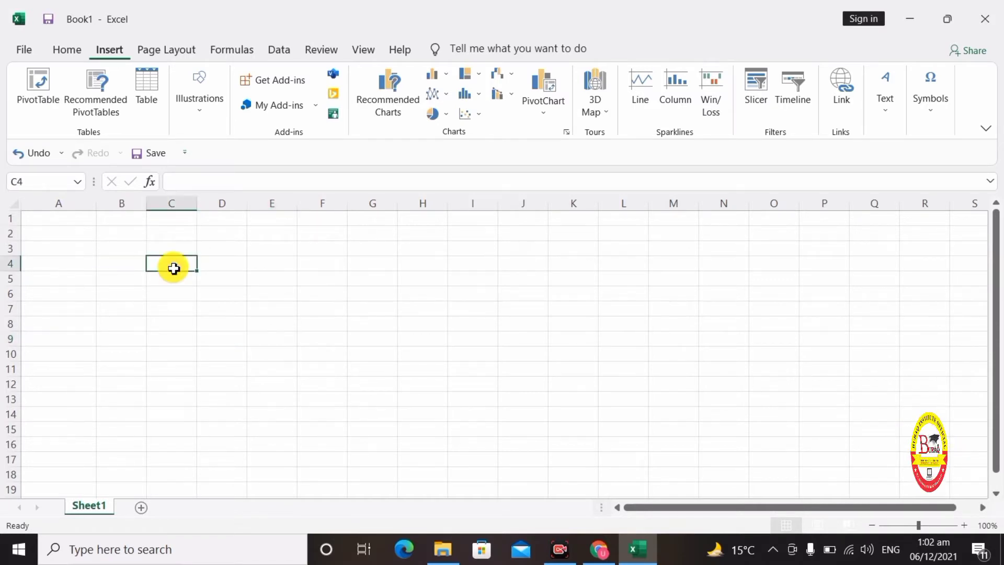
# - Insert a hyperlink in C4 that points to the JPG picture on the Desktop
pyautogui.click(840, 94)
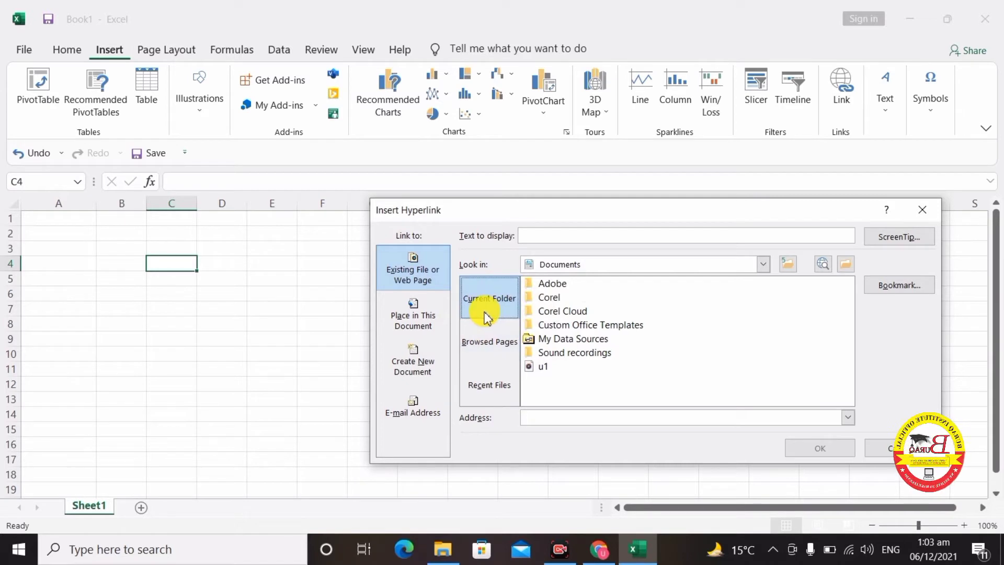
pyautogui.click(762, 264)
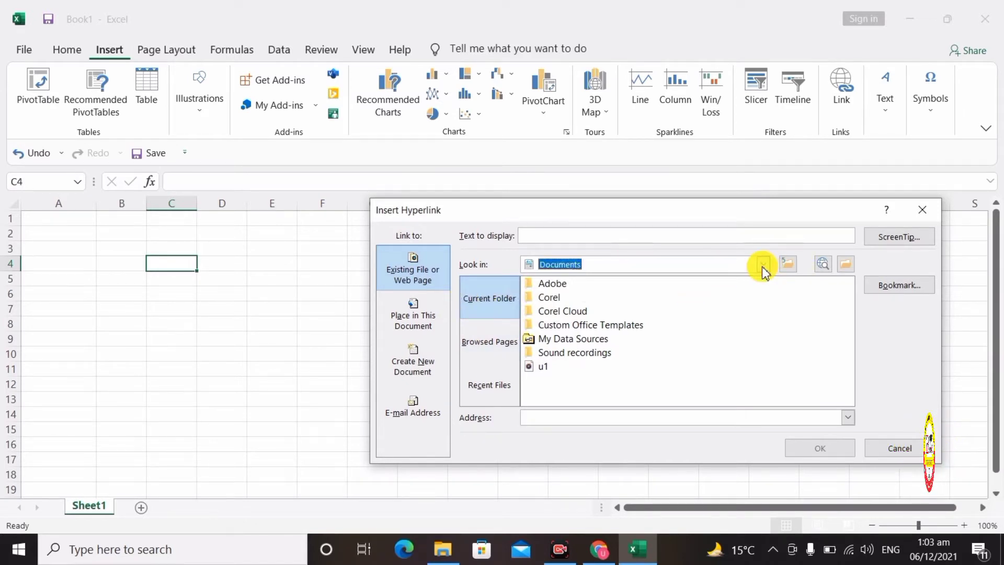
pyautogui.click(633, 301)
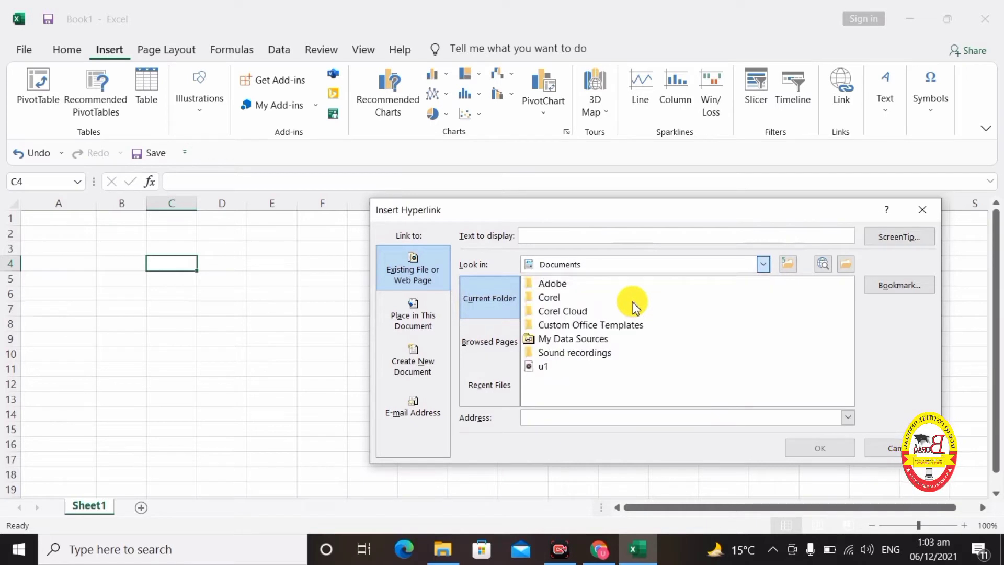
pyautogui.scroll(-10, 577, 346)
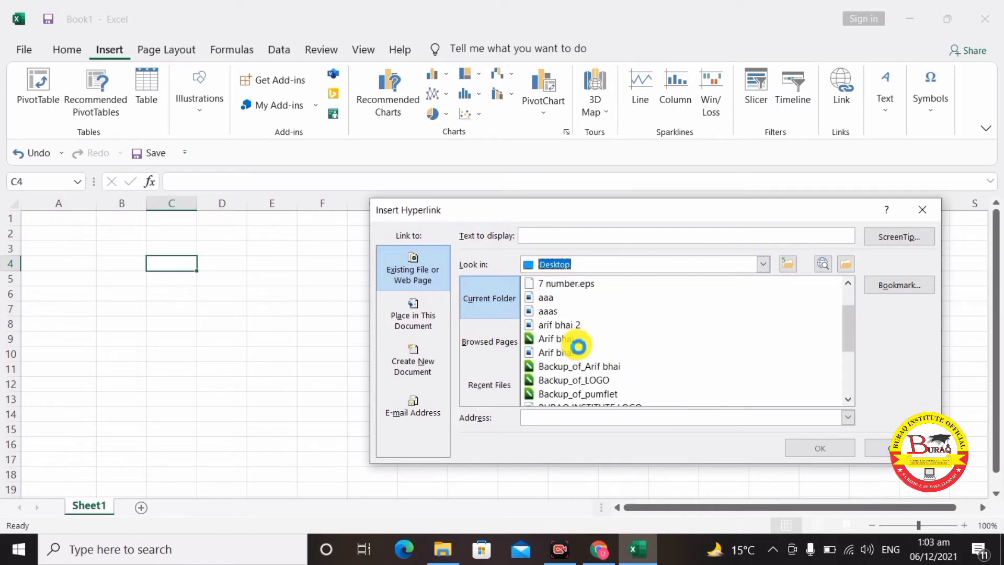
pyautogui.click(550, 366)
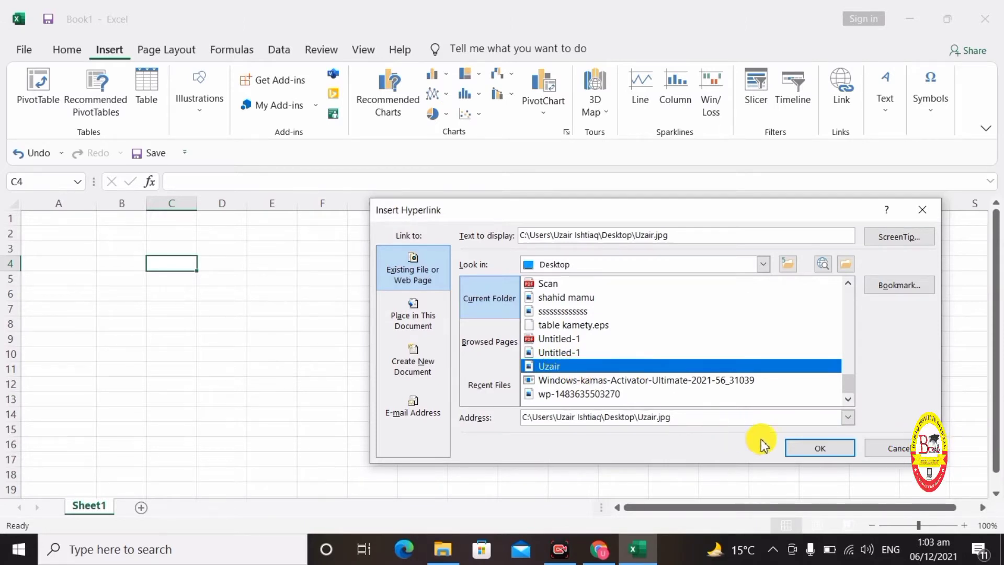
pyautogui.click(821, 449)
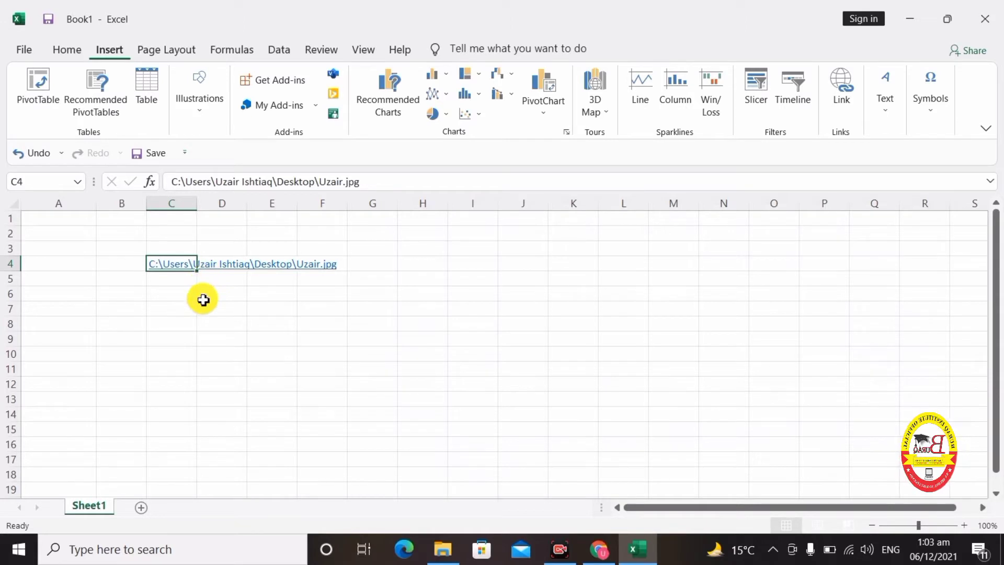
# - Follow the C4 hyperlink to open the linked picture in Photos
pyautogui.click(154, 320)
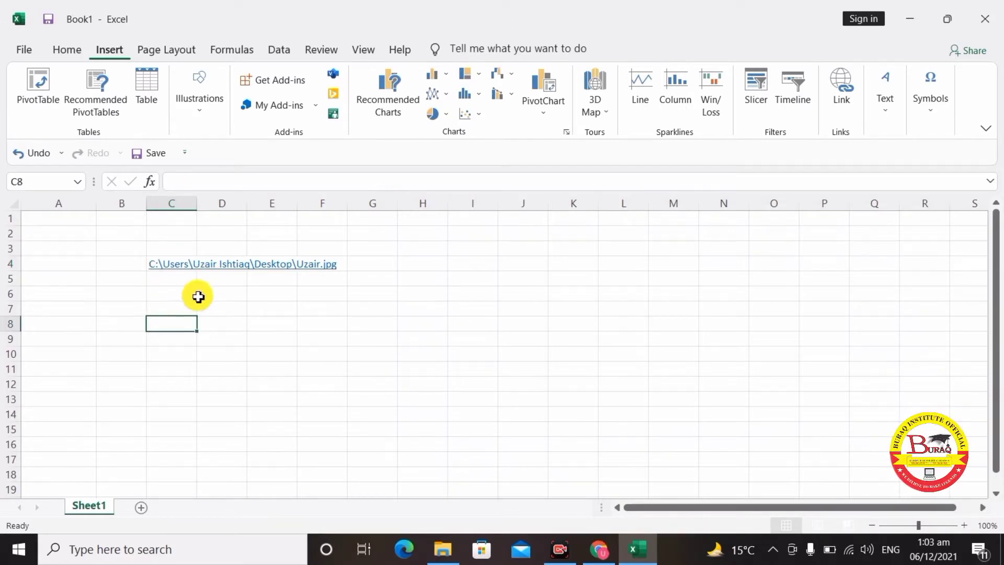
pyautogui.click(179, 292)
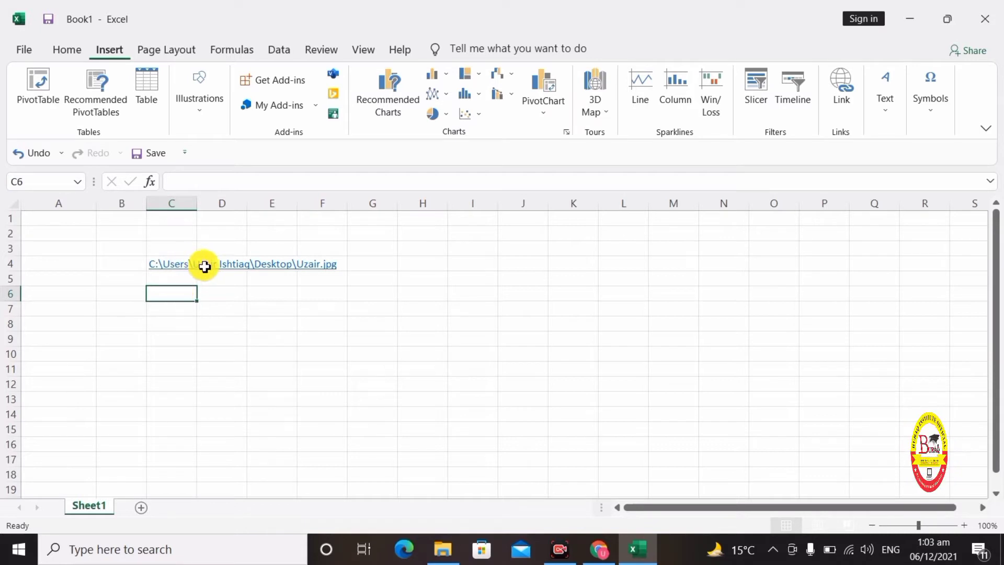
pyautogui.click(180, 245)
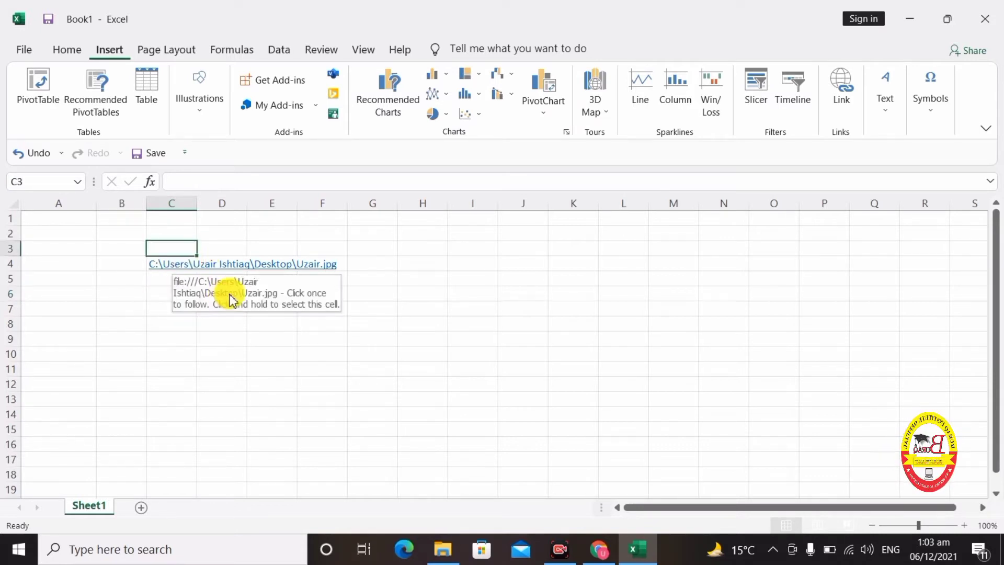
pyautogui.click(157, 347)
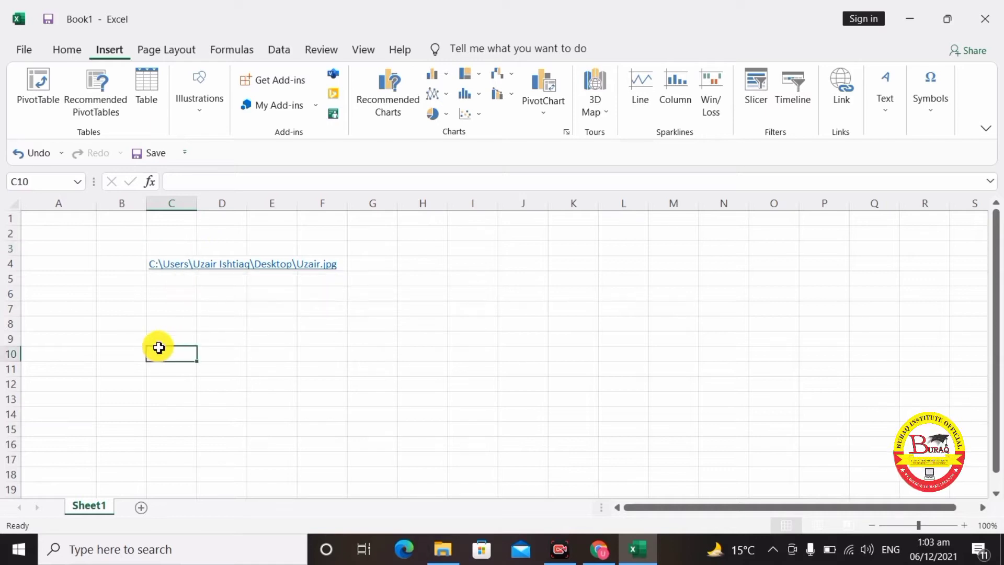
pyautogui.click(176, 273)
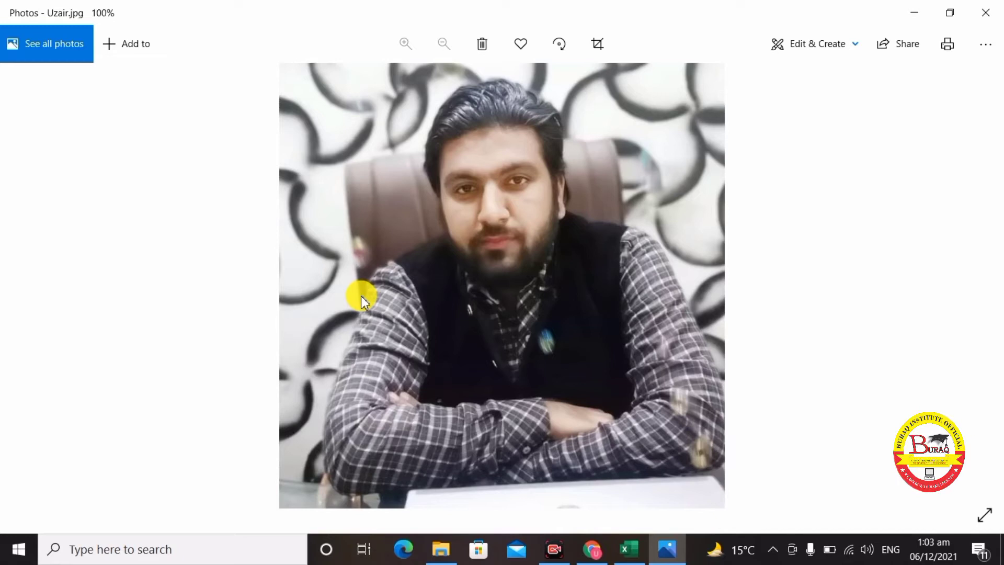
# - Close the Photos window that shows the linked picture
pyautogui.click(986, 12)
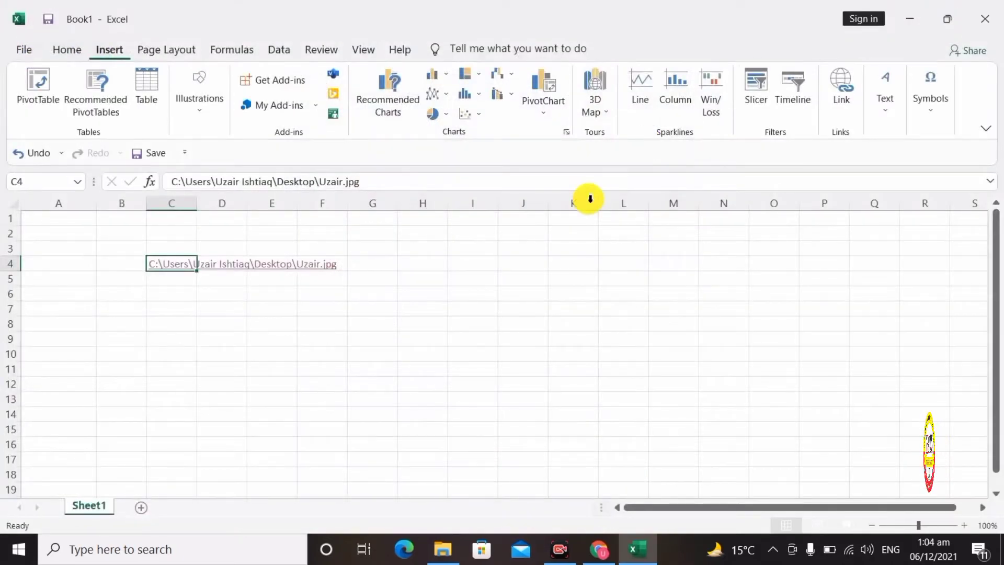
# - Draw a text box over columns B to E near the top left of the sheet
pyautogui.click(351, 264)
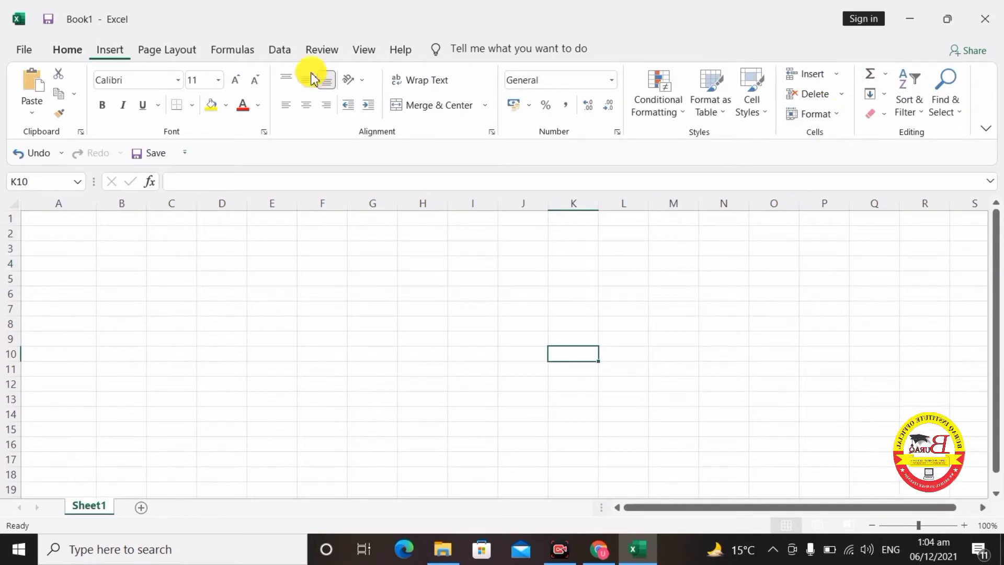
pyautogui.click(110, 50)
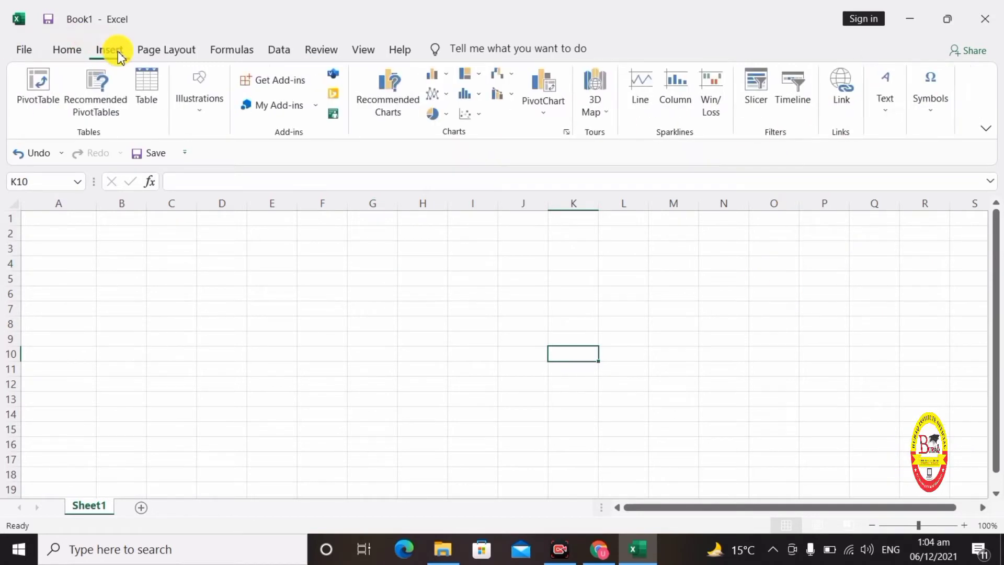
pyautogui.click(895, 105)
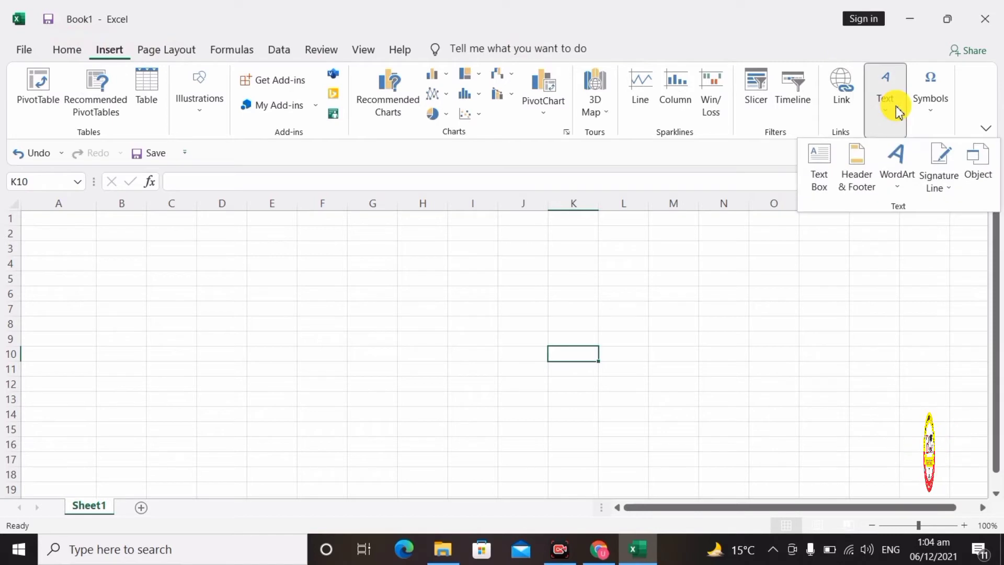
pyautogui.click(819, 177)
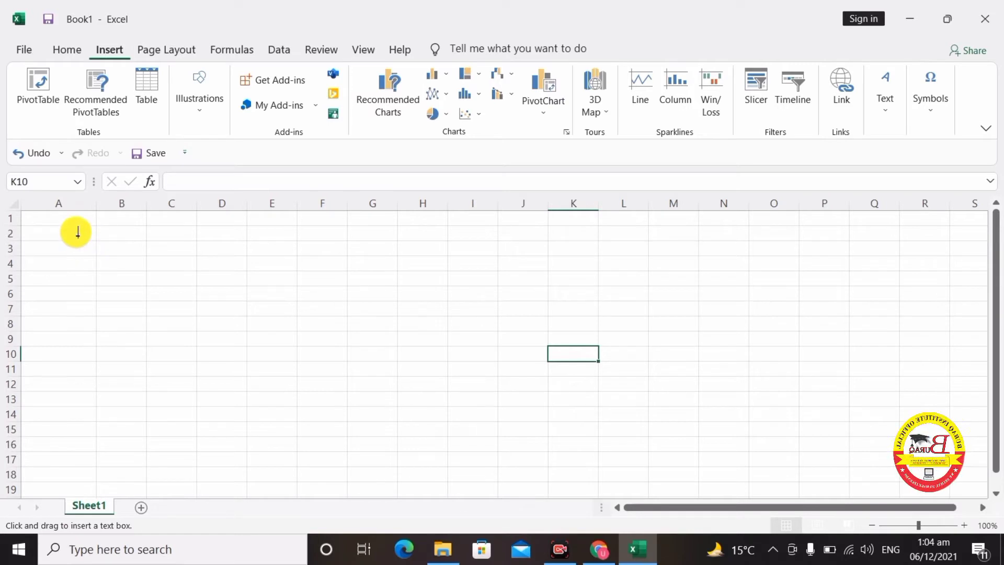
pyautogui.moveTo(77, 234); pyautogui.dragTo(285, 268)
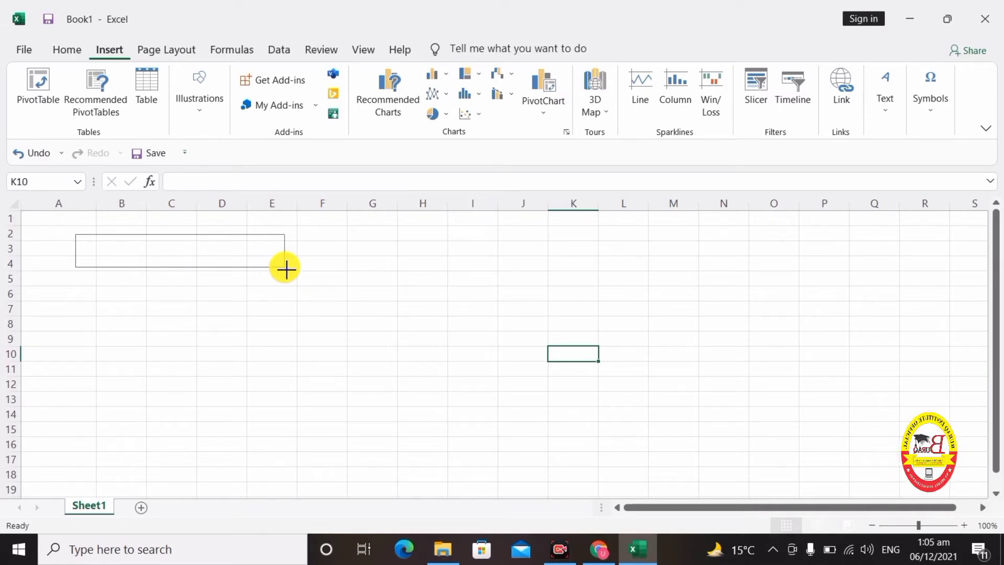
pyautogui.moveTo(286, 269); pyautogui.dragTo(287, 269)
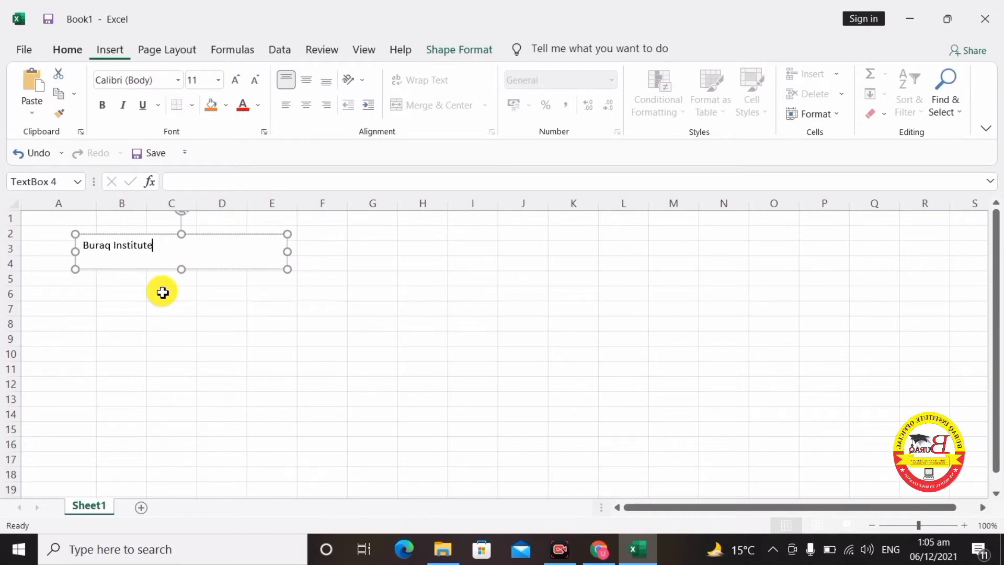
# - Set the Buraq Institute text to 36 pt and stretch the box across columns E–K, rows 2–7
pyautogui.hotkey('ctrl', 'a')
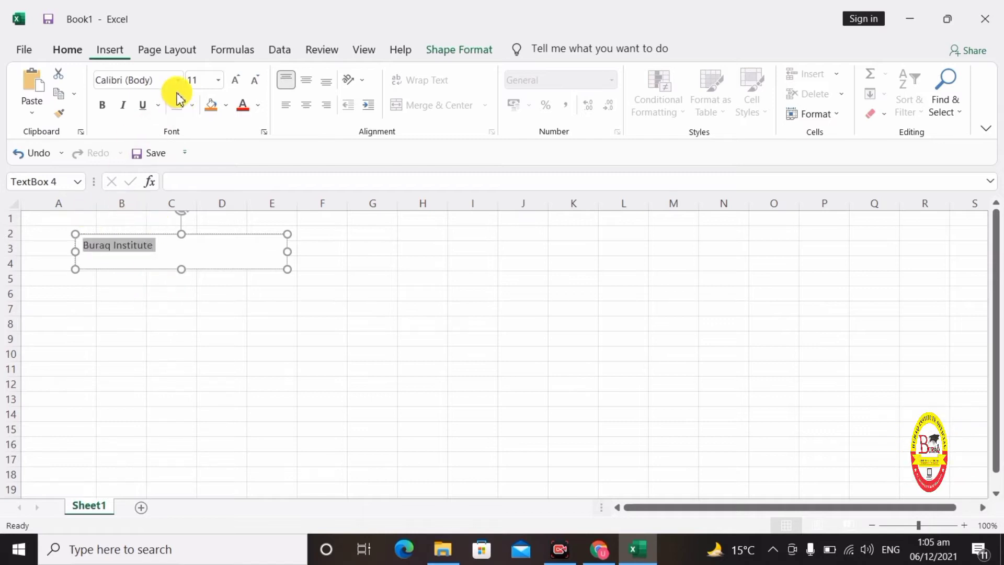
pyautogui.click(217, 80)
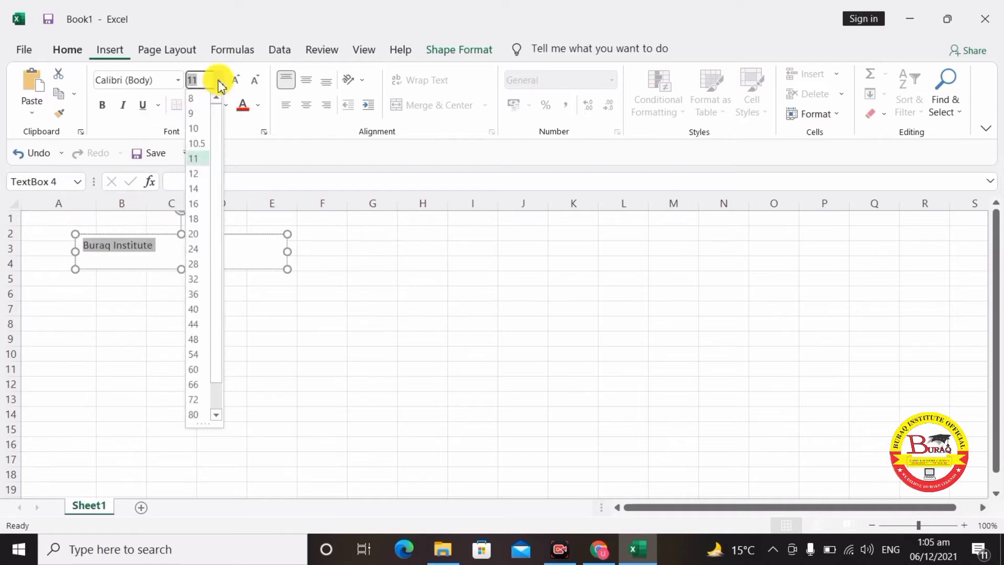
pyautogui.click(194, 299)
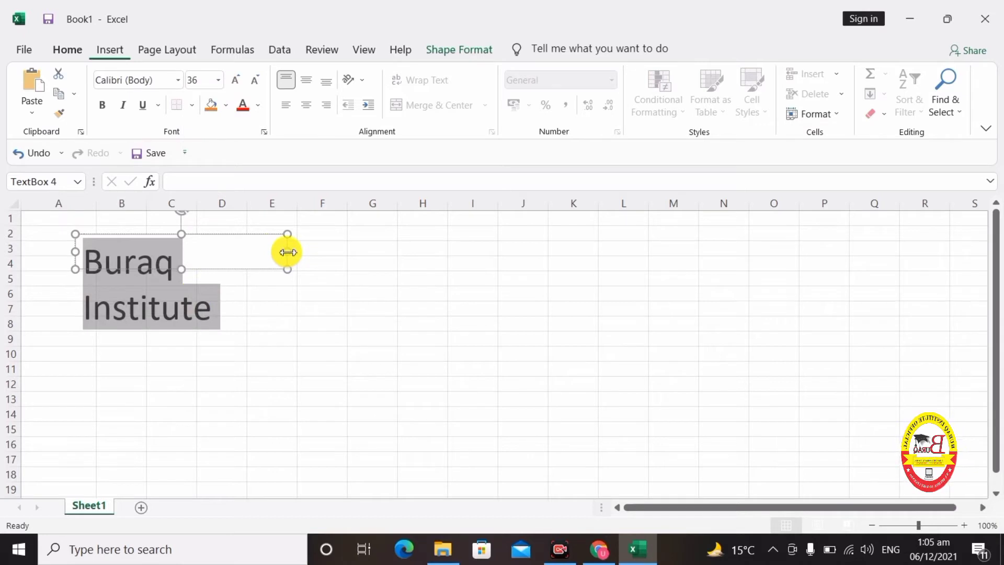
pyautogui.moveTo(287, 252); pyautogui.dragTo(385, 266)
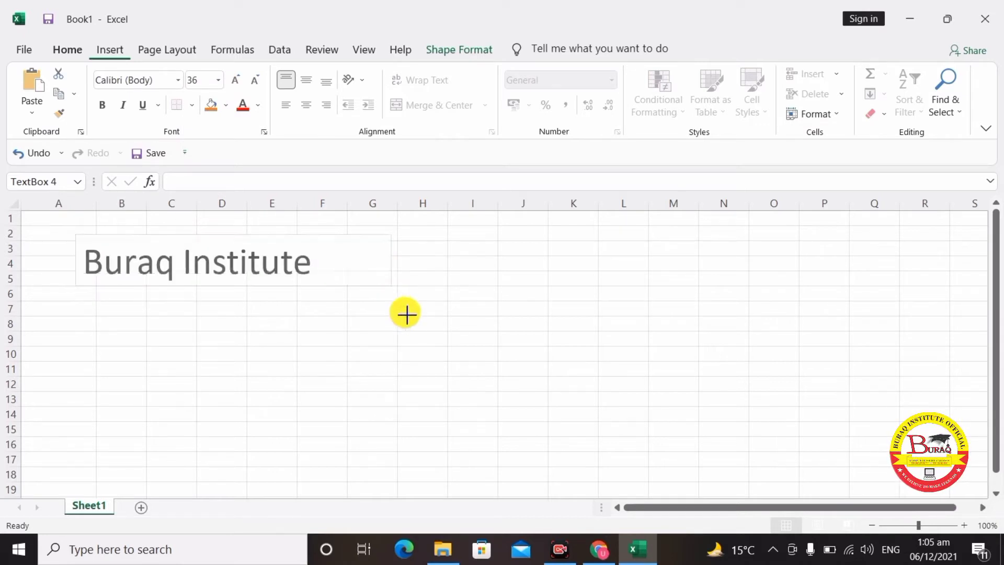
pyautogui.moveTo(406, 313); pyautogui.dragTo(406, 314)
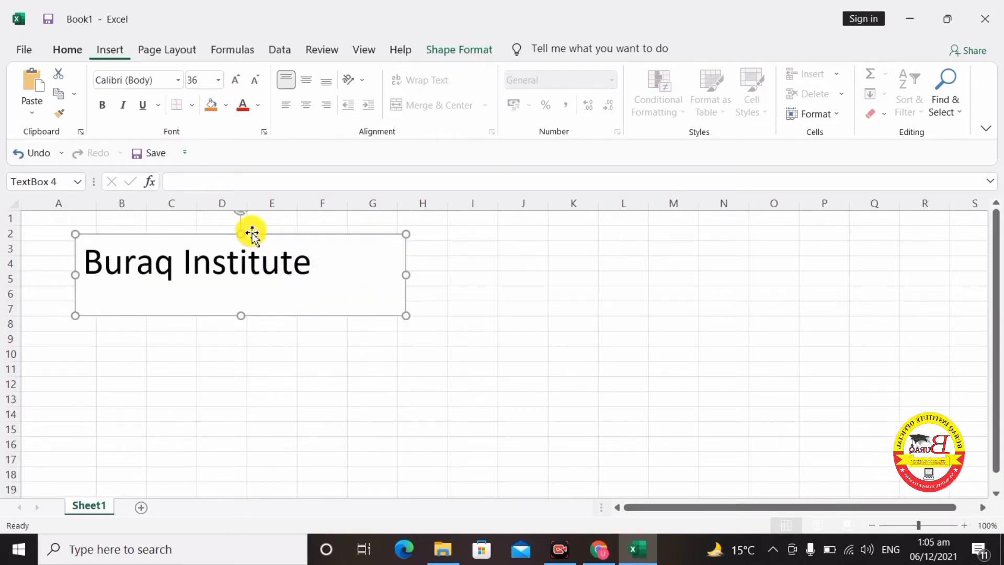
pyautogui.moveTo(252, 233); pyautogui.dragTo(430, 234)
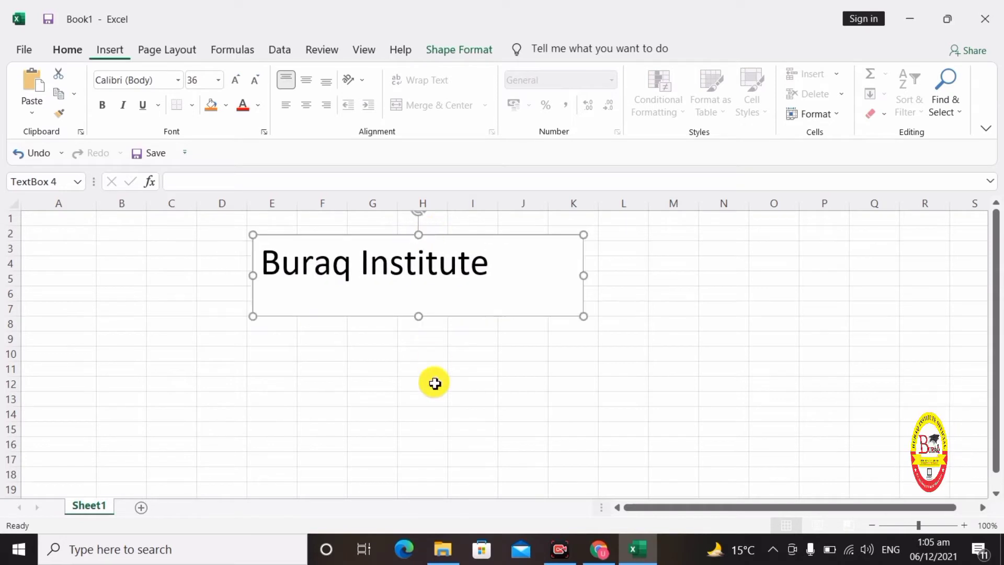
# - Apply the blue WordArt style to the Buraq Institute text box
pyautogui.click(435, 383)
pyautogui.click(341, 351)
pyautogui.click(388, 305)
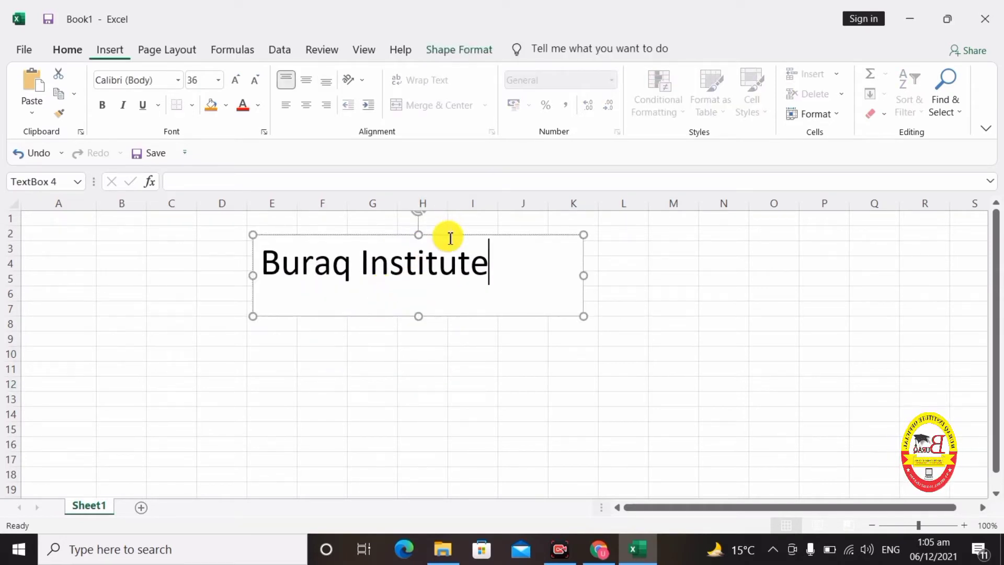
pyautogui.click(472, 51)
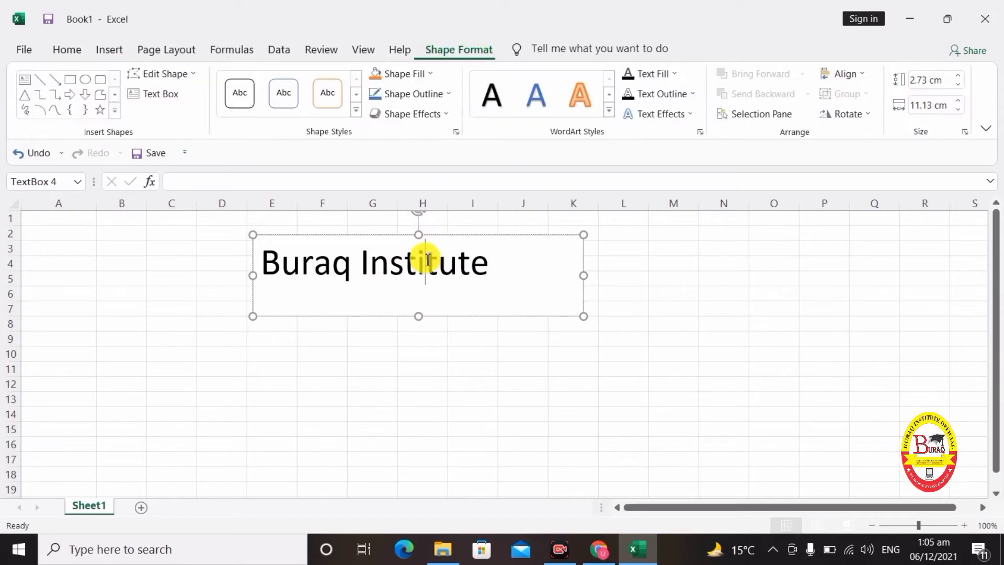
pyautogui.click(433, 75)
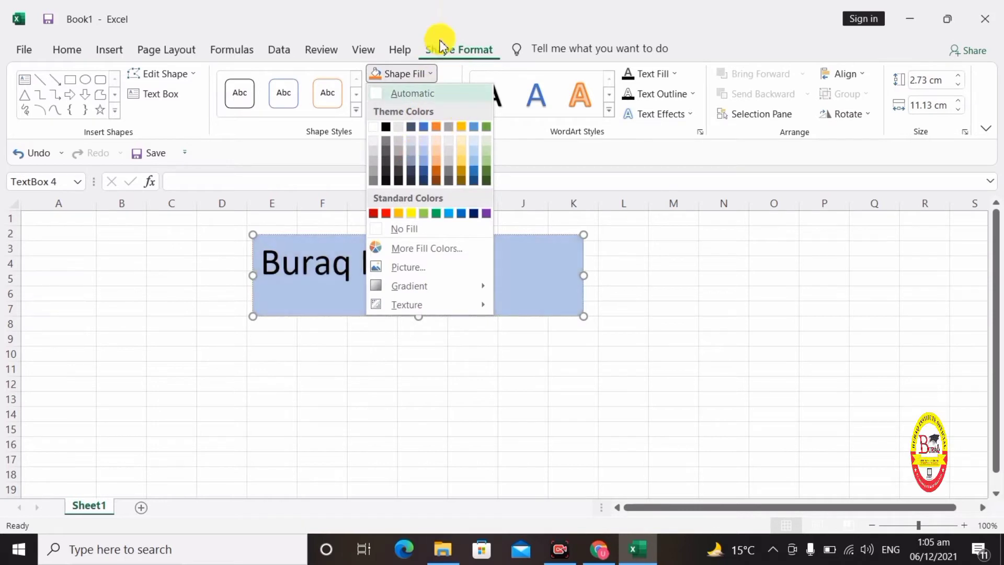
pyautogui.click(473, 43)
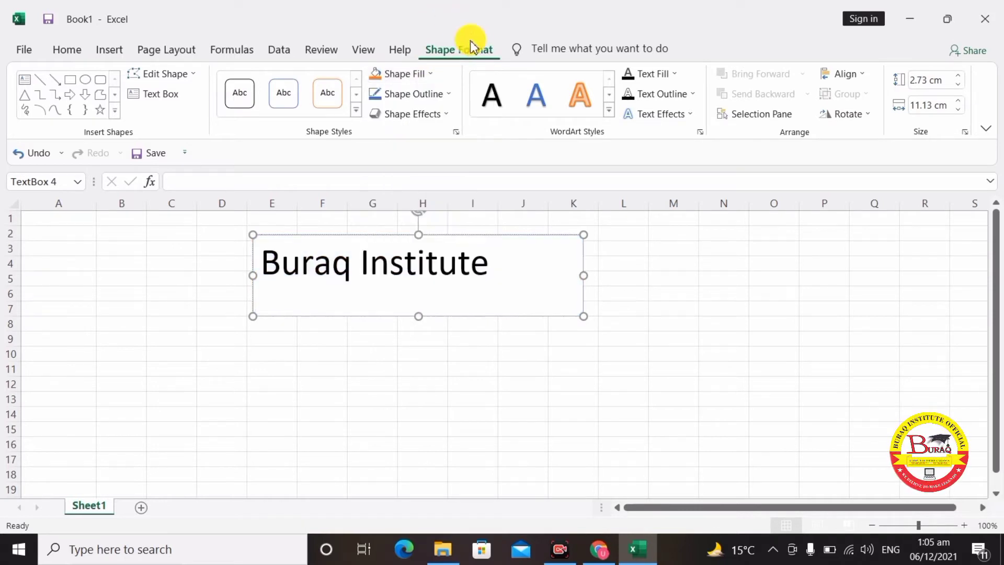
pyautogui.click(523, 105)
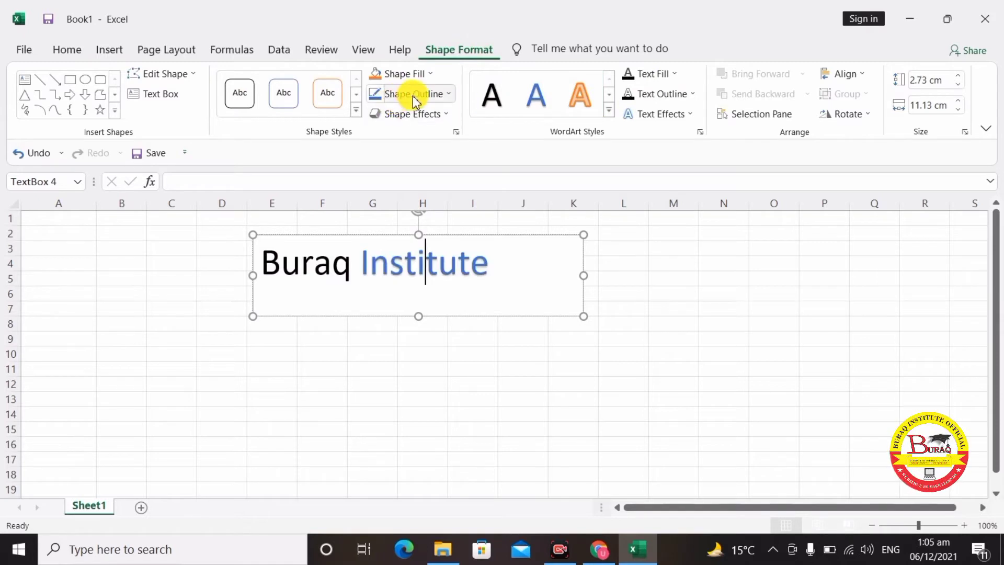
# - Add an orange glow to the box and a parallel 3-D rotation to the title text
pyautogui.click(424, 114)
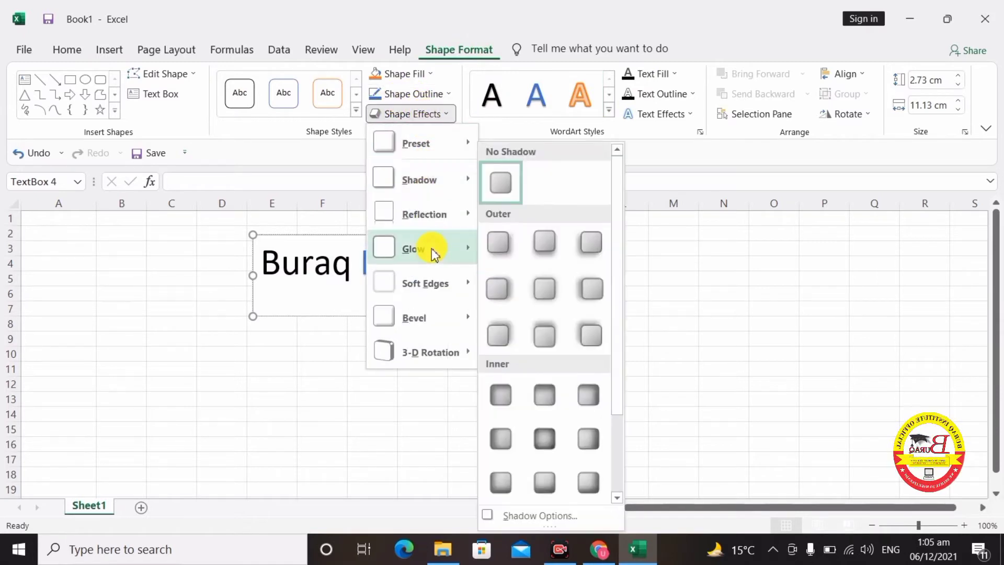
pyautogui.moveTo(431, 252)
pyautogui.click(536, 337)
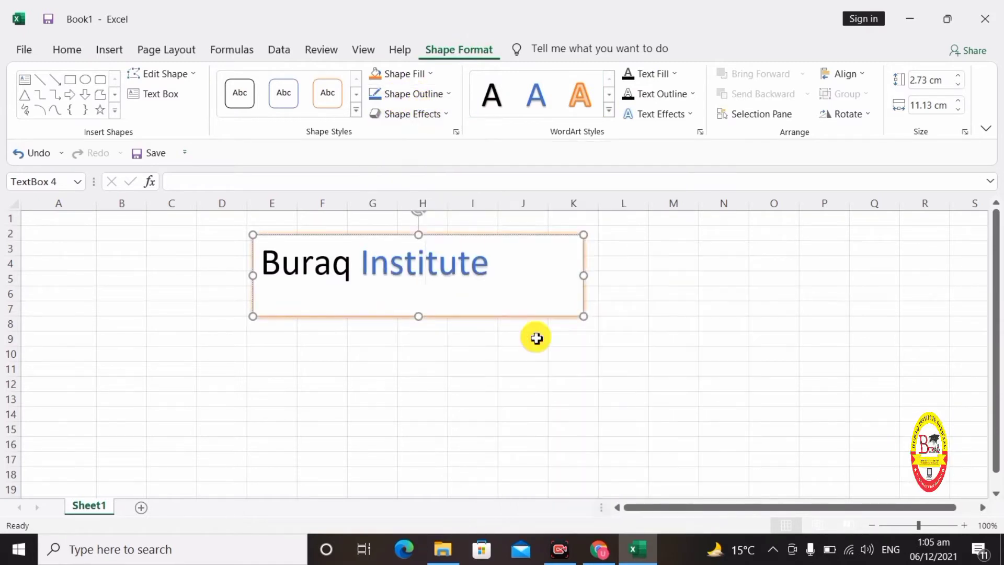
pyautogui.click(479, 264)
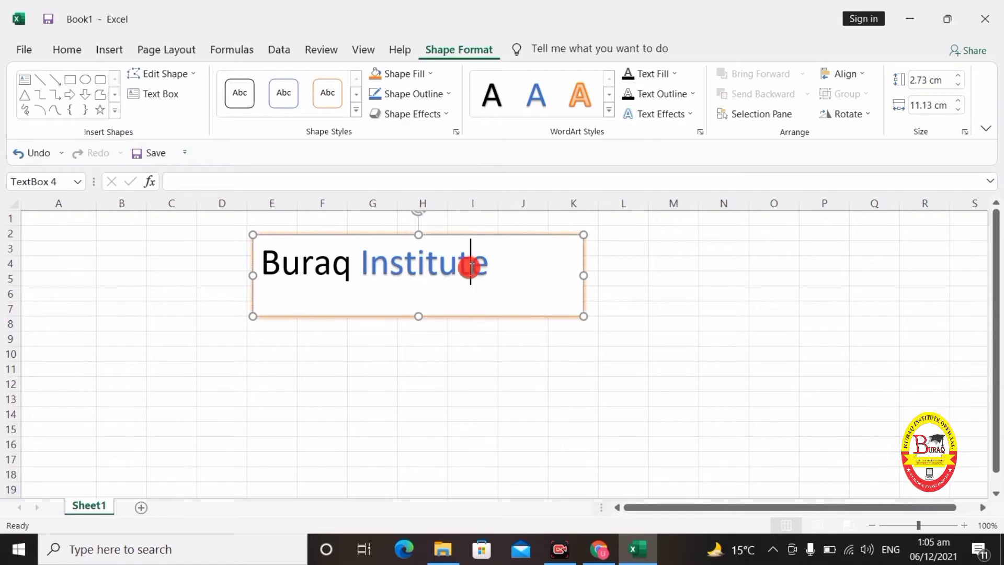
pyautogui.tripleClick(345, 265)
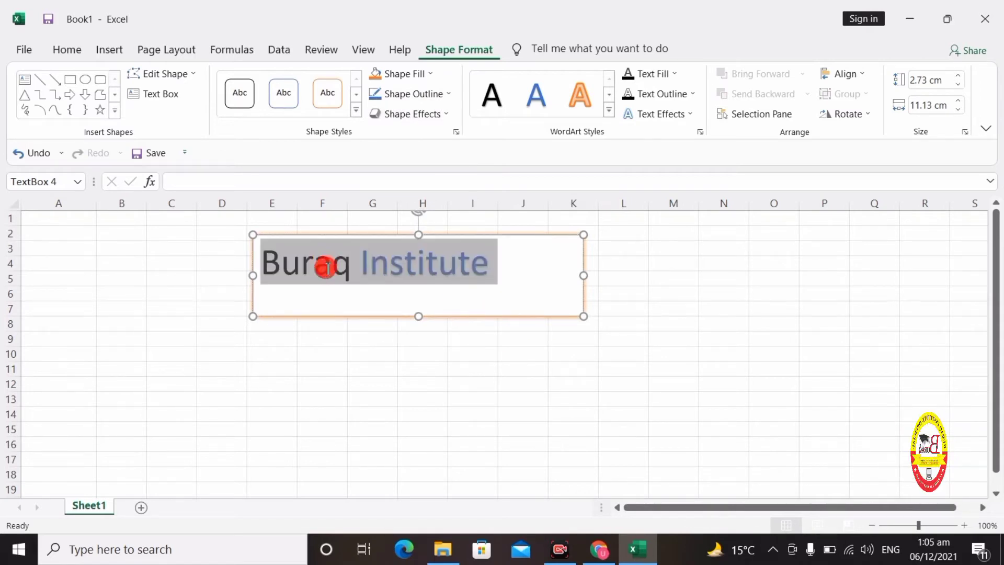
pyautogui.click(648, 114)
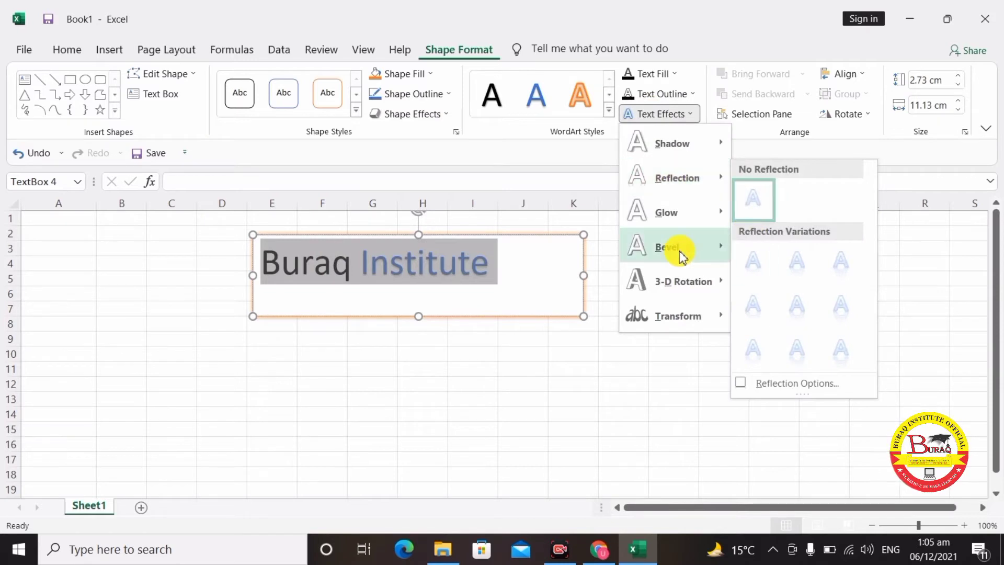
pyautogui.moveTo(703, 282)
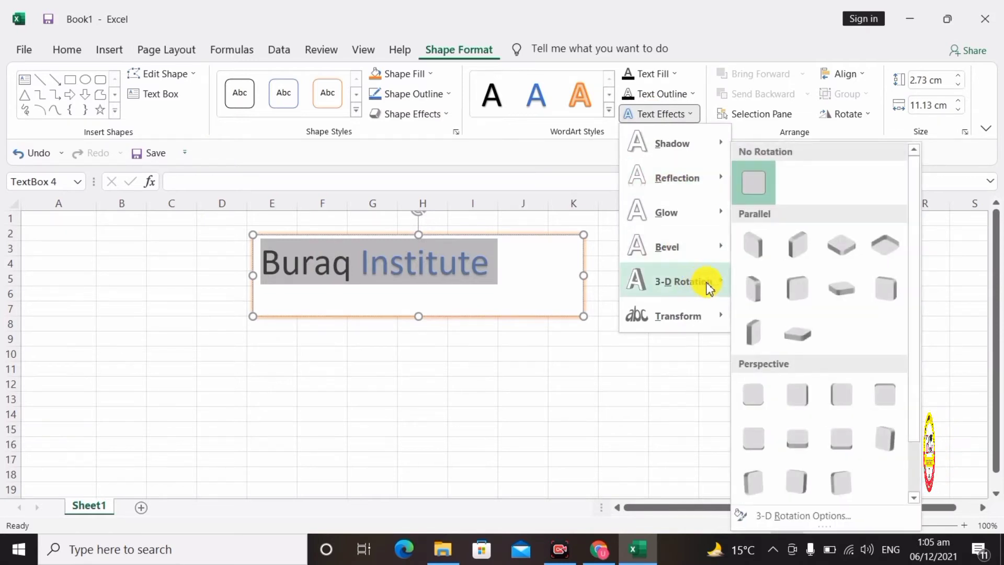
pyautogui.click(784, 292)
# - Check the rotation effect, then delete the styled text box
pyautogui.click(574, 355)
pyautogui.click(472, 270)
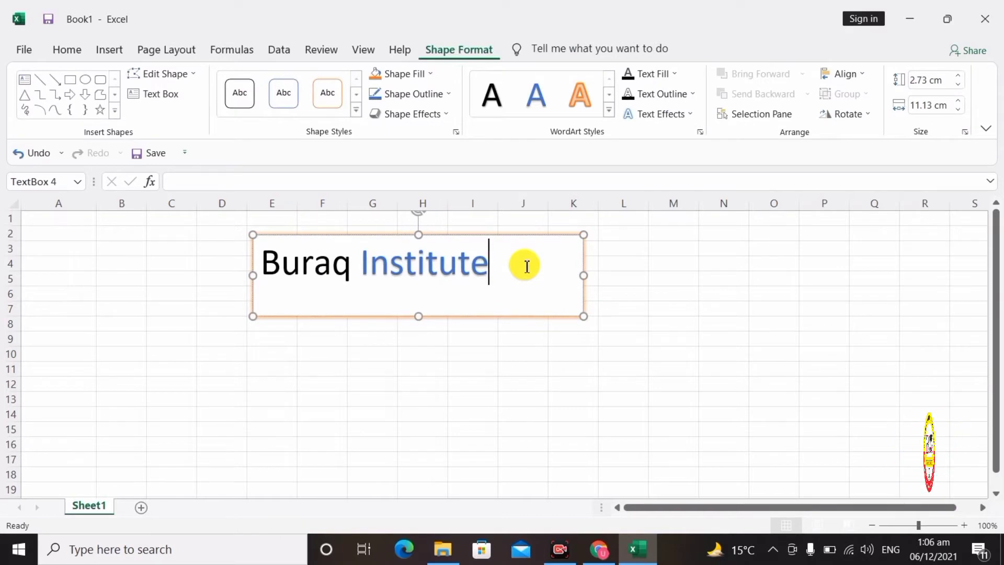
pyautogui.click(575, 337)
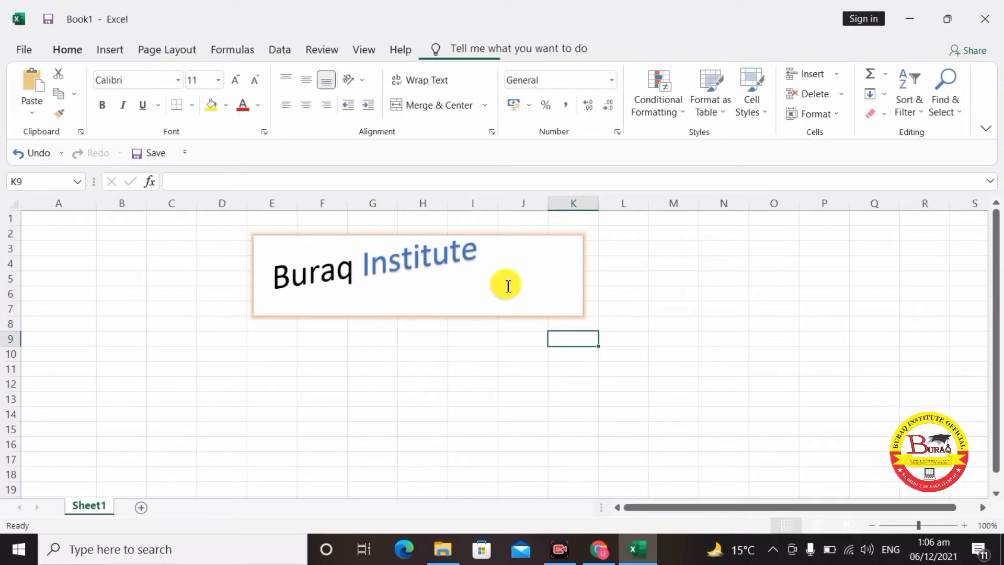
pyautogui.click(532, 290)
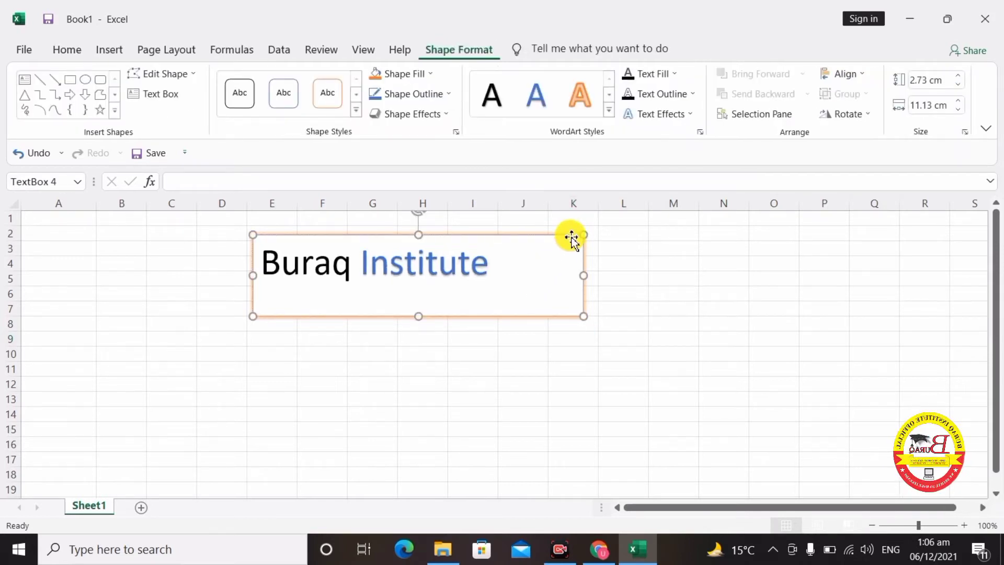
pyautogui.press('Escape')
pyautogui.press('Delete')
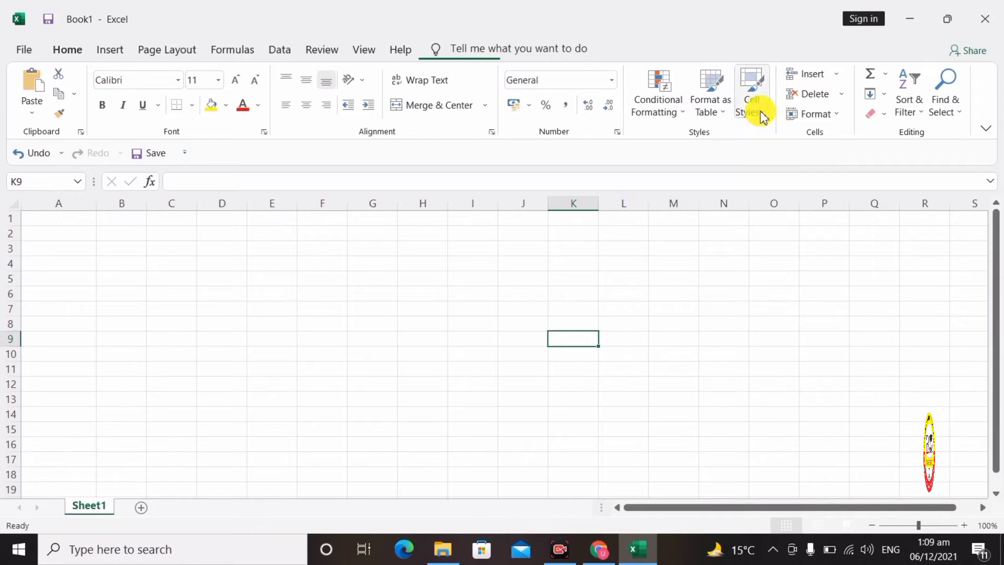
# - Add a page header and insert the page number in its left section
pyautogui.click(108, 50)
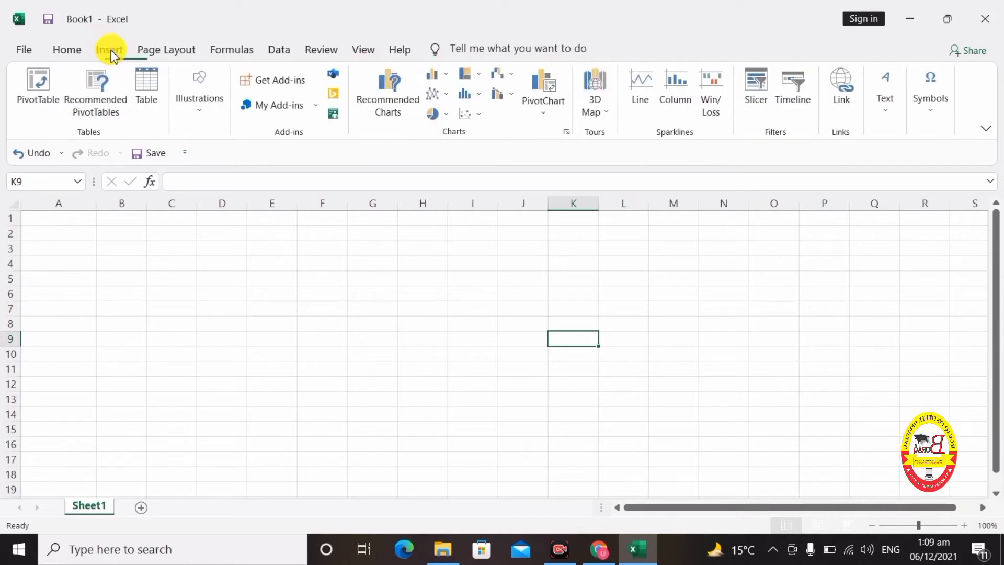
pyautogui.click(883, 99)
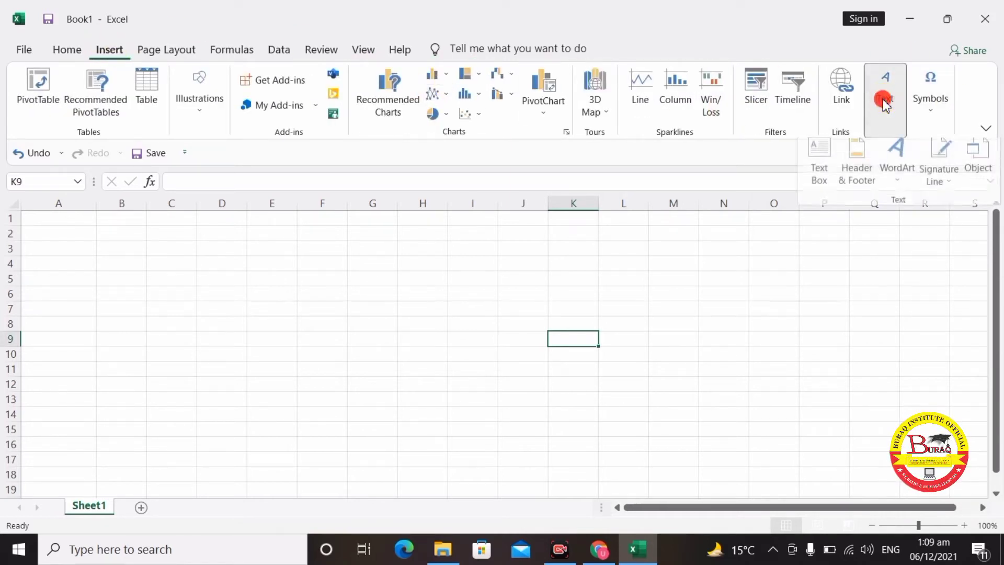
pyautogui.click(857, 170)
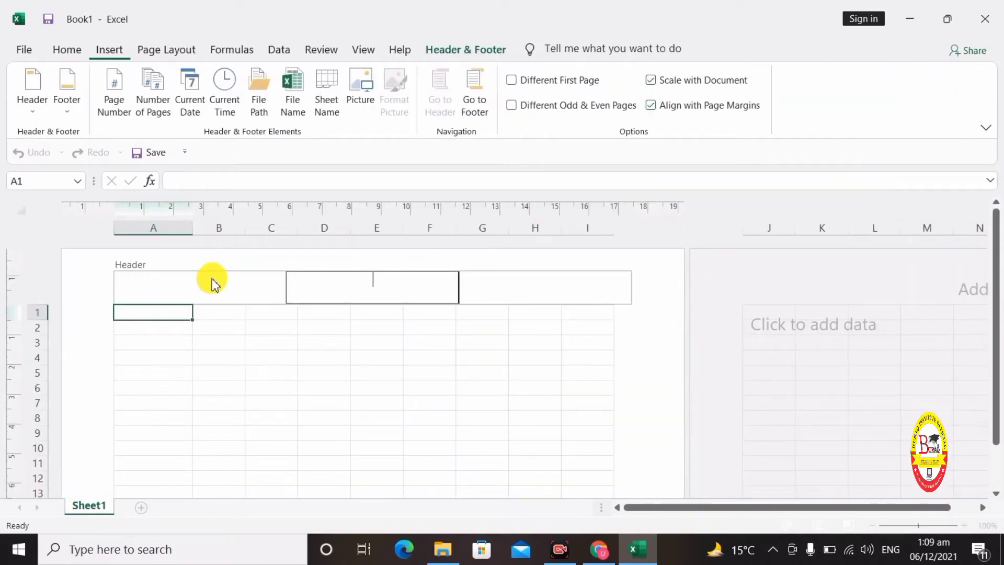
pyautogui.click(210, 276)
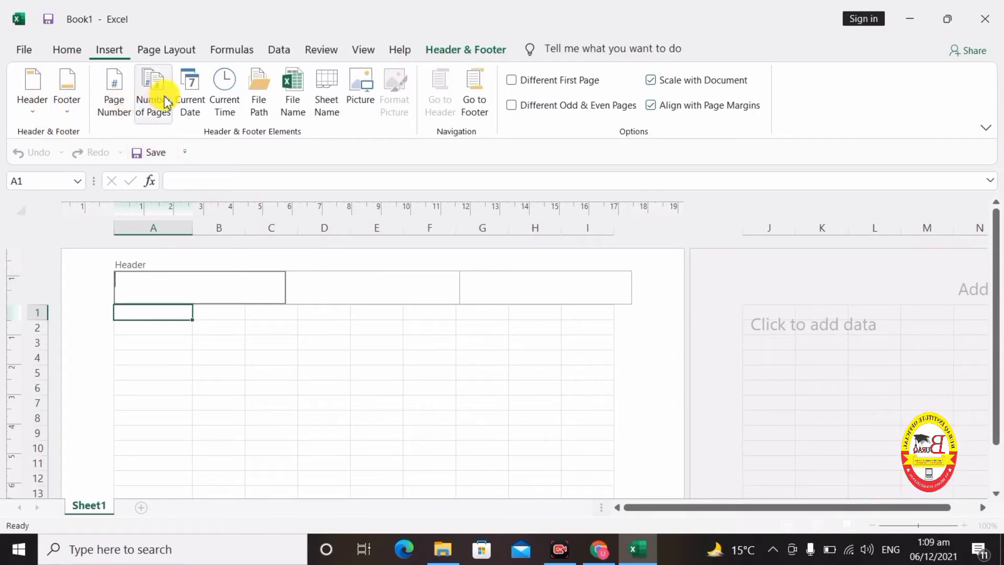
pyautogui.click(120, 115)
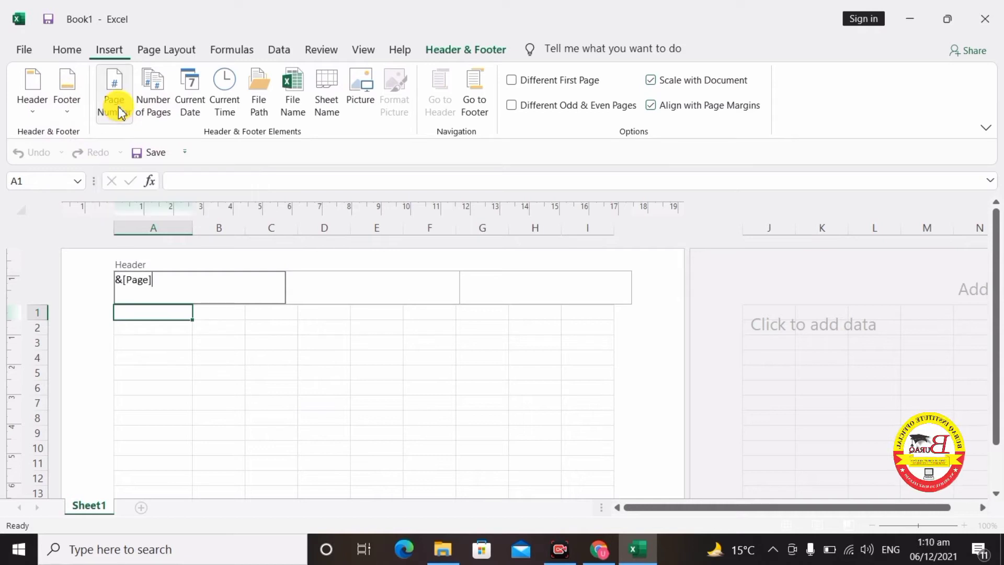
# - Insert today's date, 06/12/2021, in the middle header section
pyautogui.click(308, 287)
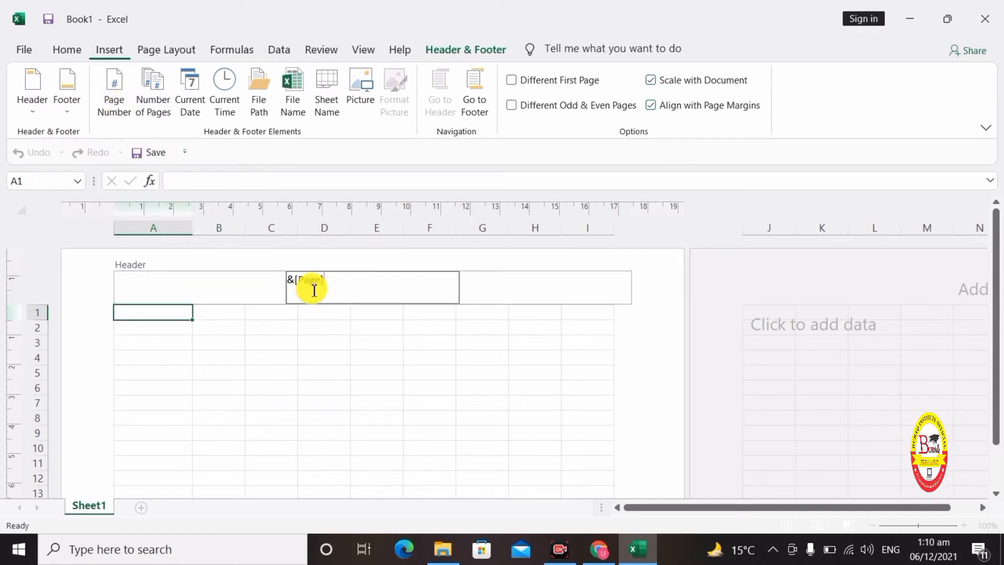
pyautogui.click(187, 288)
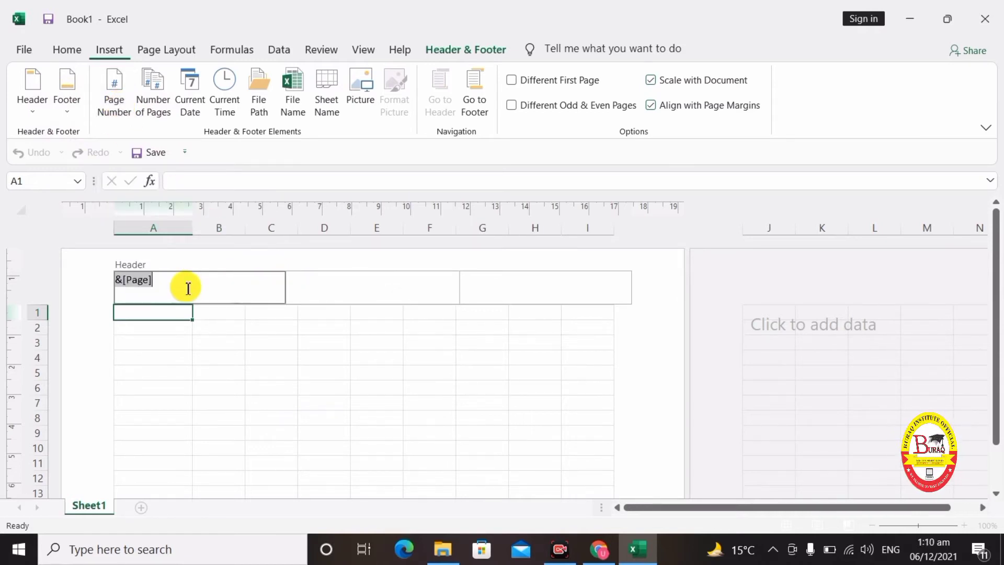
pyautogui.click(319, 299)
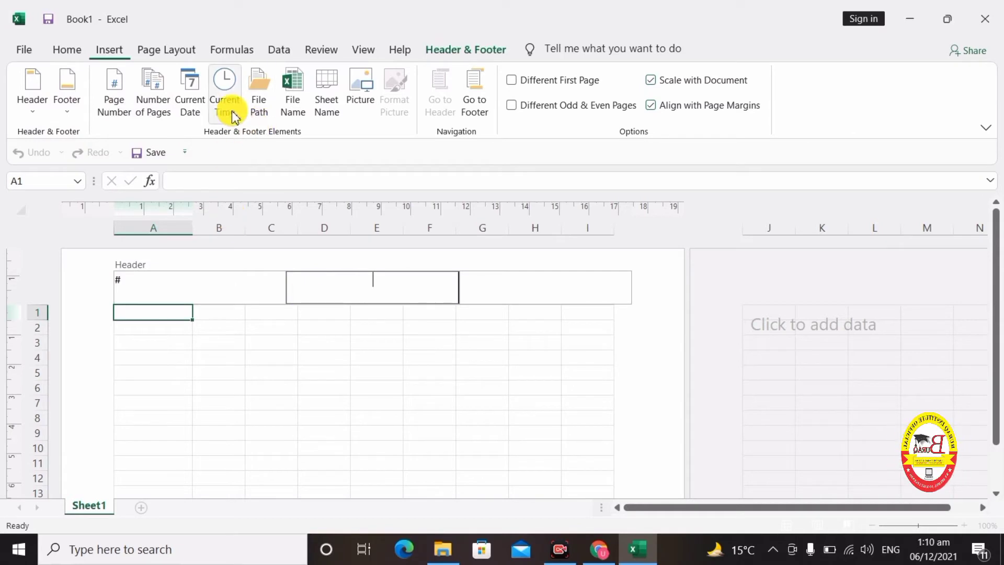
pyautogui.click(189, 111)
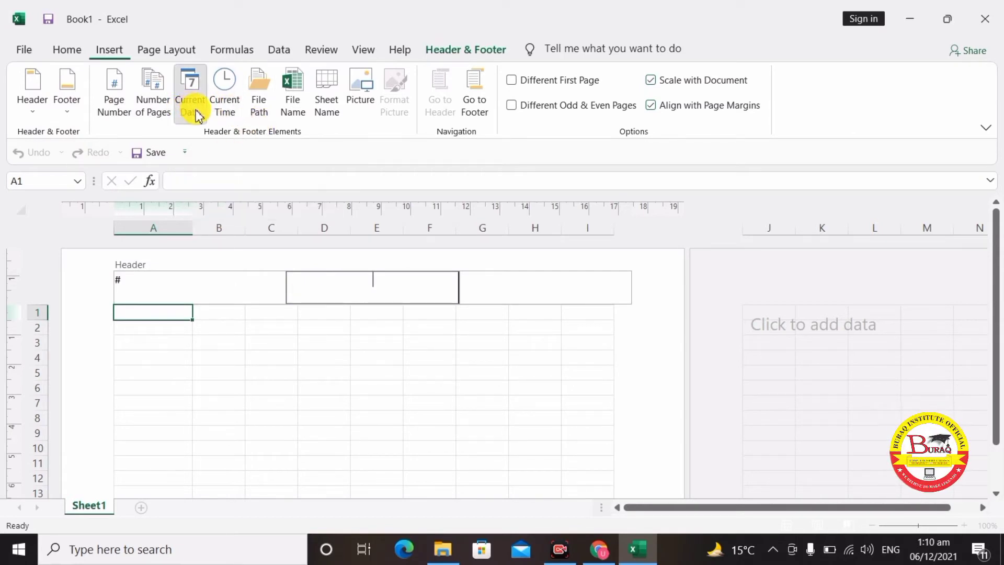
pyautogui.click(531, 297)
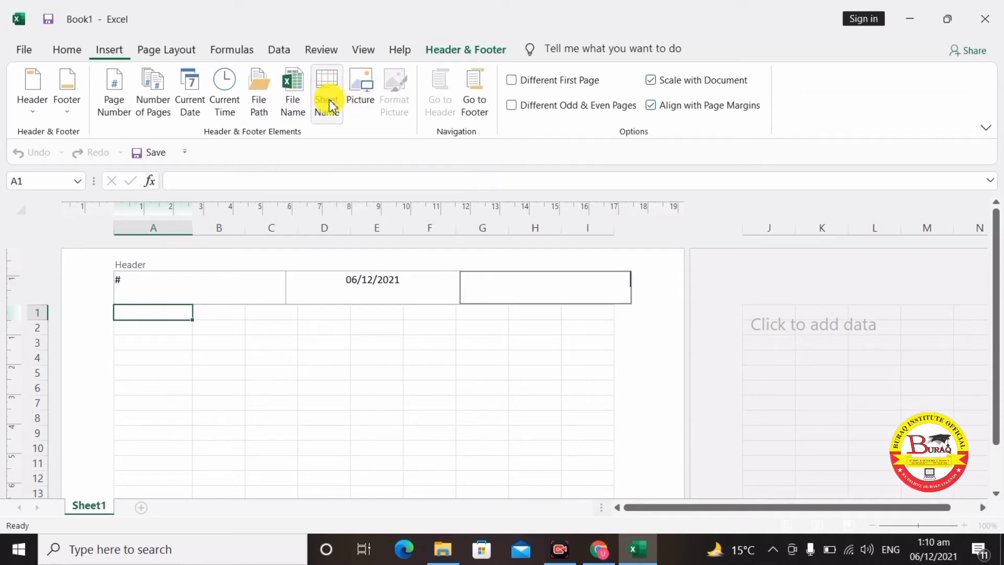
# - Insert the BURAQ INSTITUTE LOGO picture from the Desktop into the right header section
pyautogui.click(360, 98)
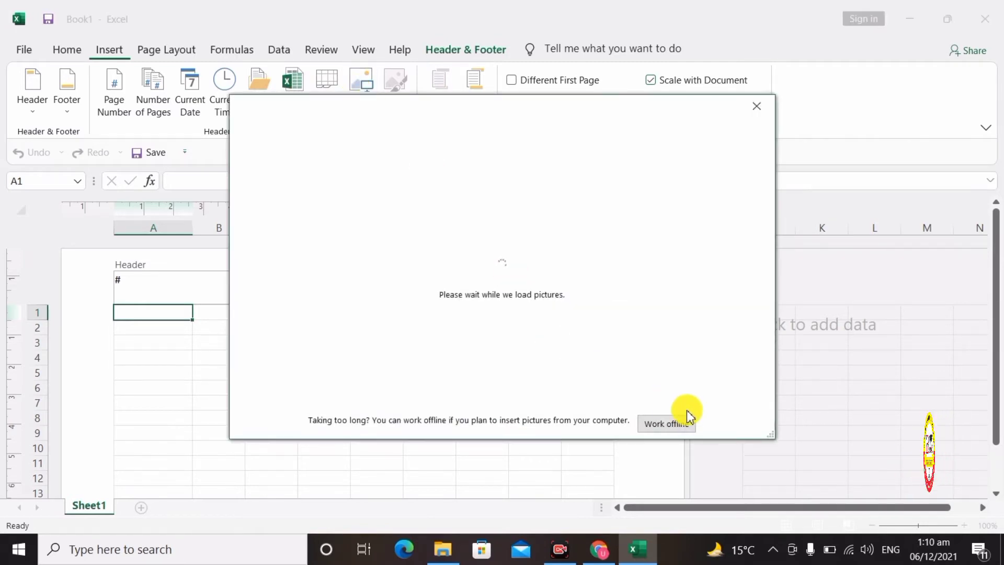
pyautogui.click(673, 424)
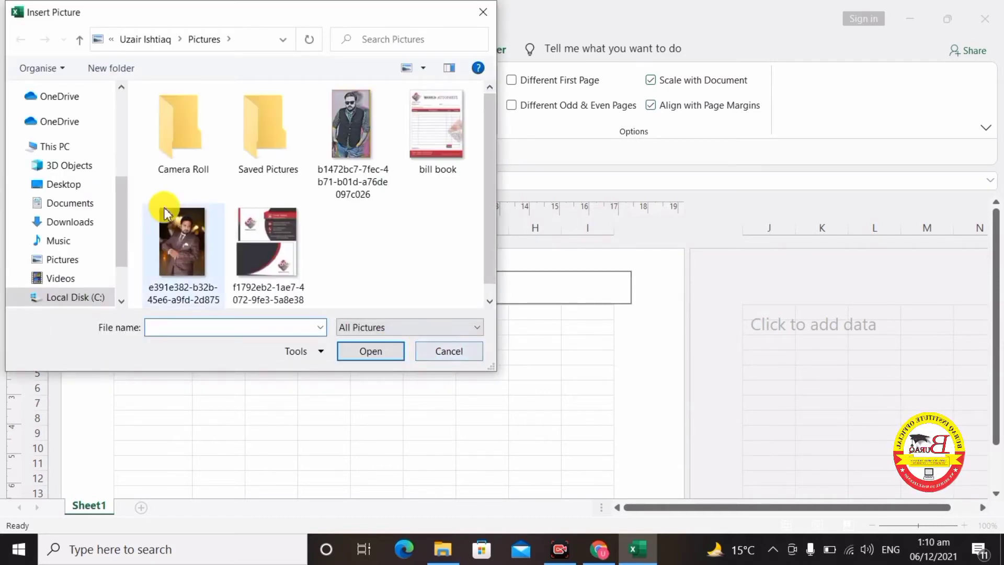
pyautogui.click(72, 184)
pyautogui.click(281, 175)
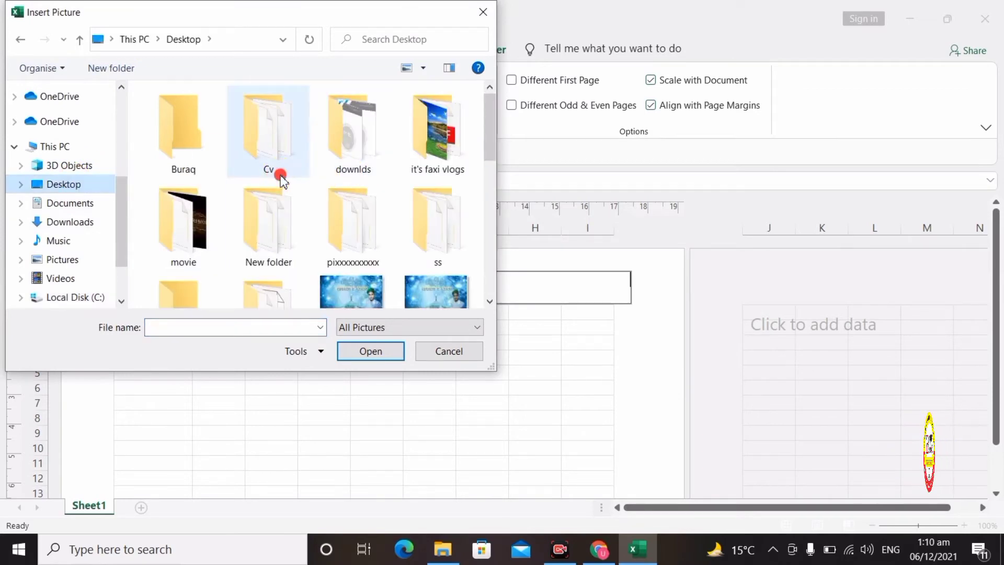
pyautogui.scroll(-10, 280, 178)
pyautogui.scroll(5, 281, 175)
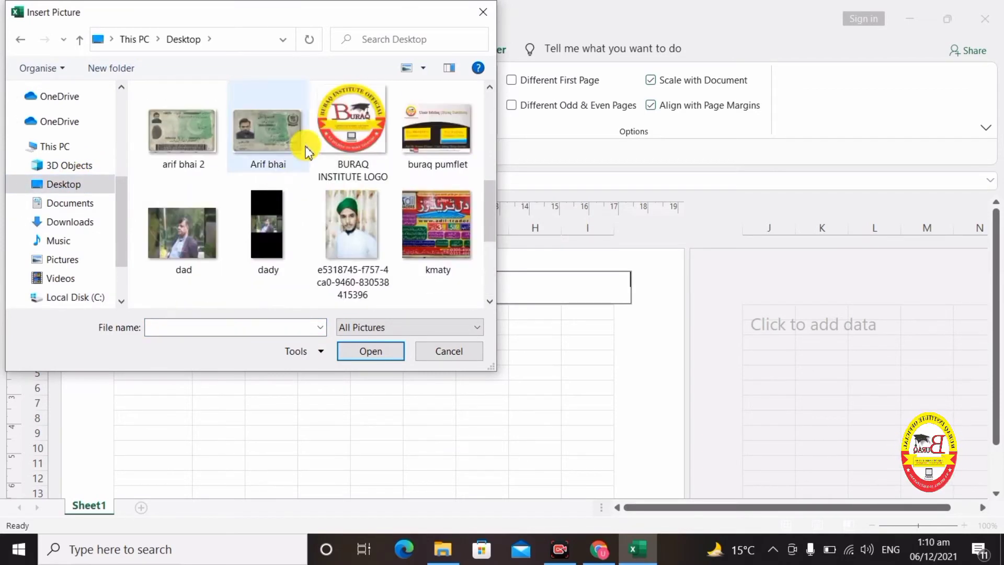
pyautogui.doubleClick(363, 137)
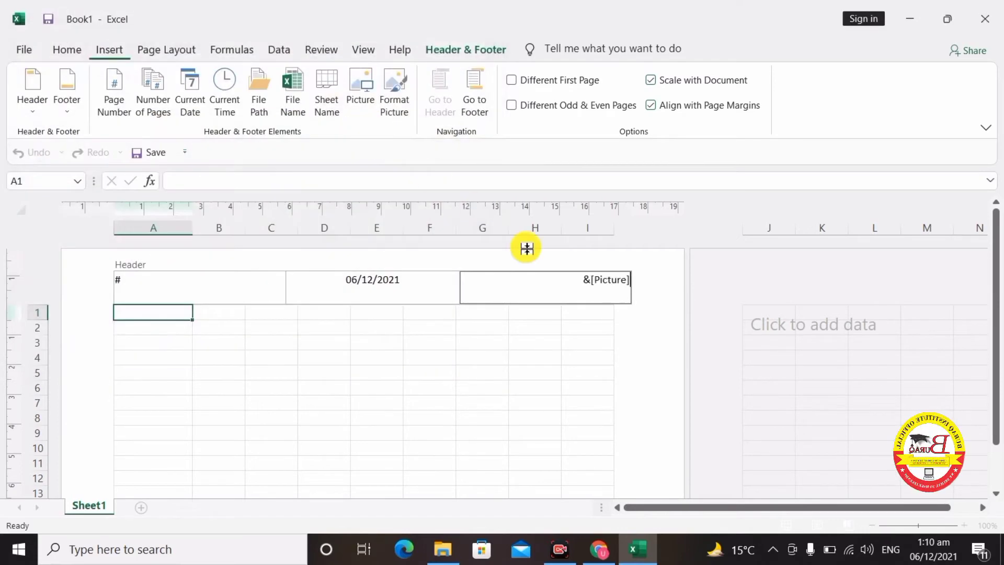
pyautogui.click(570, 312)
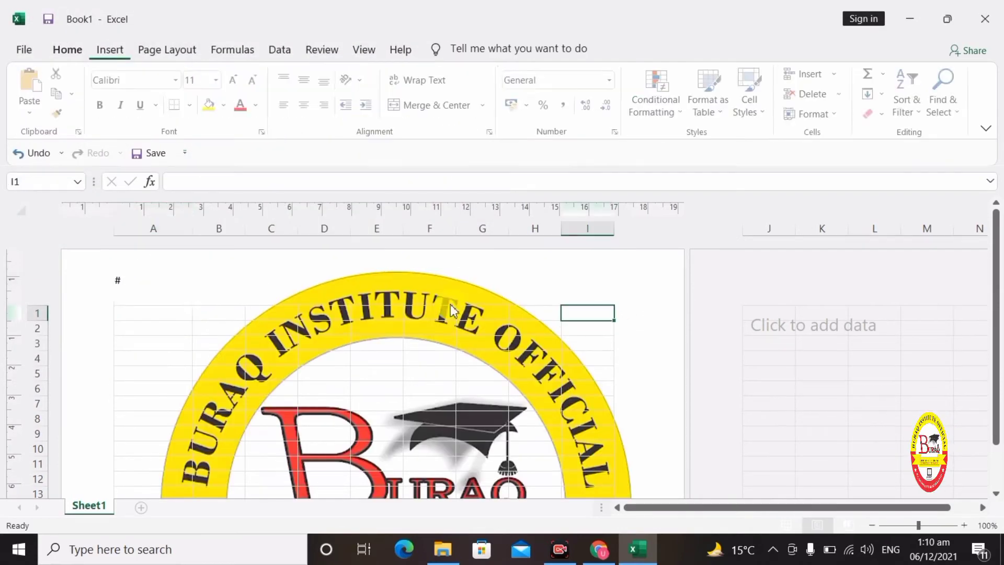
pyautogui.click(502, 299)
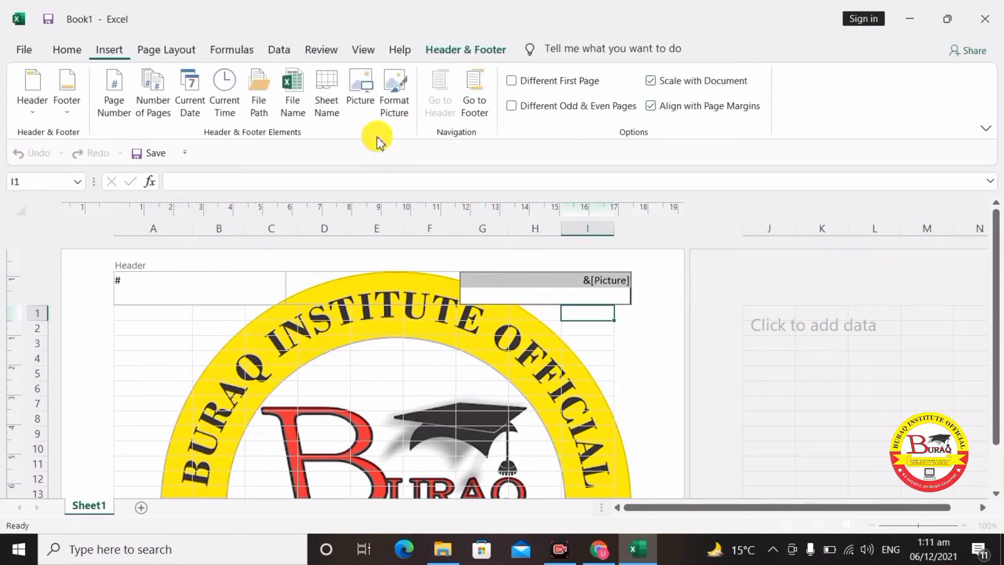
# - Unlock the aspect ratio and scale the header logo to height 1 and width 1
pyautogui.click(401, 112)
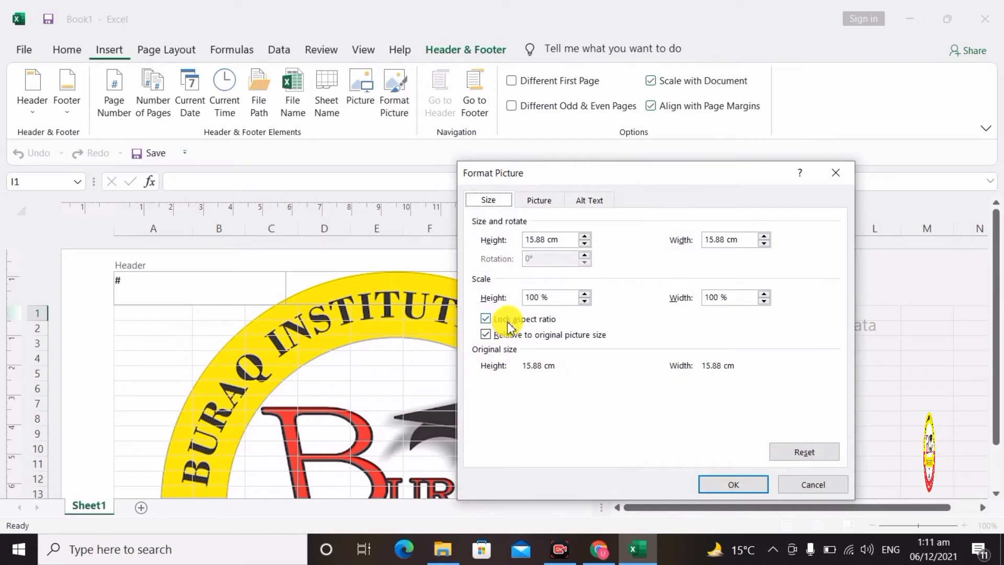
pyautogui.click(510, 325)
pyautogui.click(565, 245)
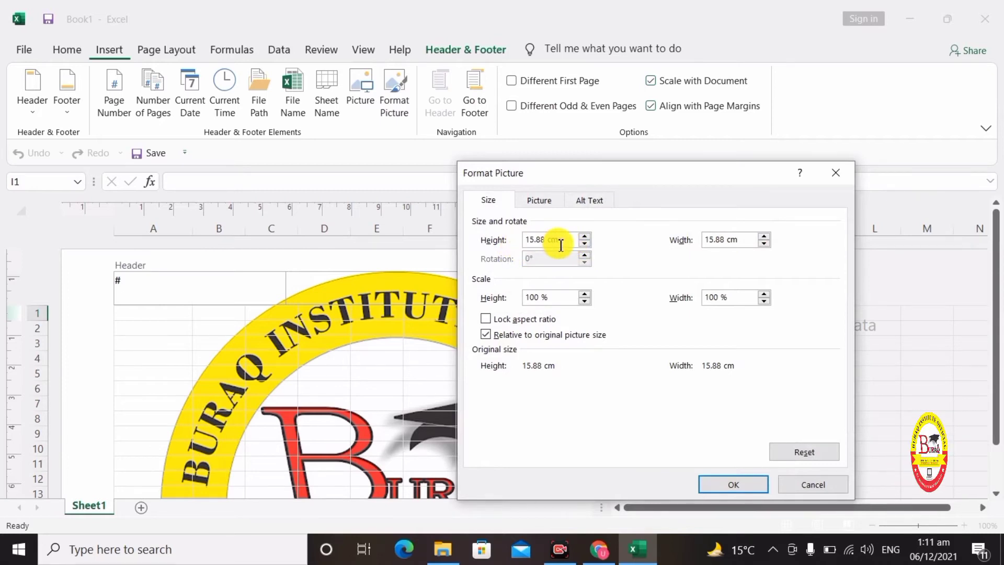
pyautogui.moveTo(561, 242); pyautogui.dragTo(512, 236)
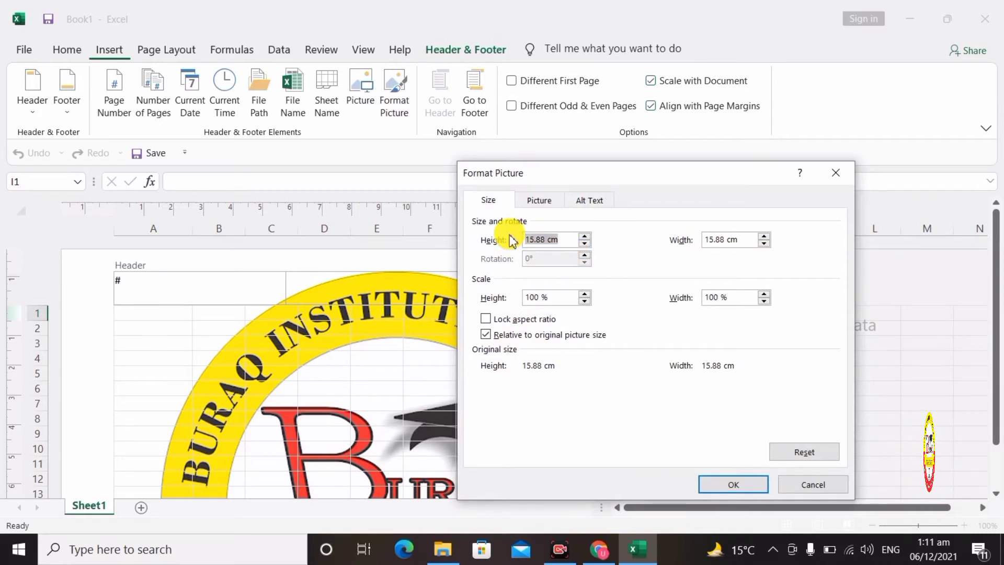
pyautogui.write('1')
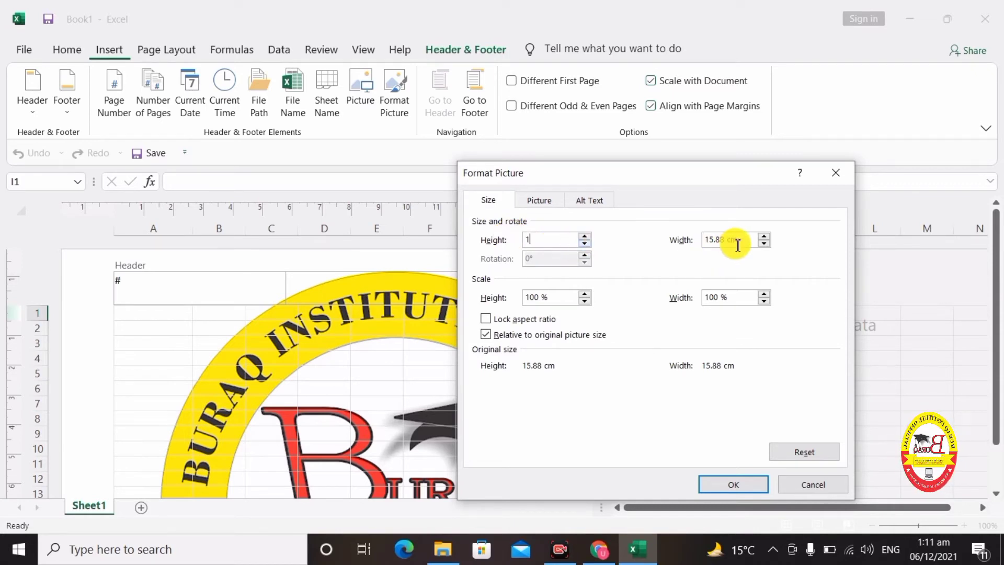
pyautogui.moveTo(746, 242); pyautogui.dragTo(701, 240)
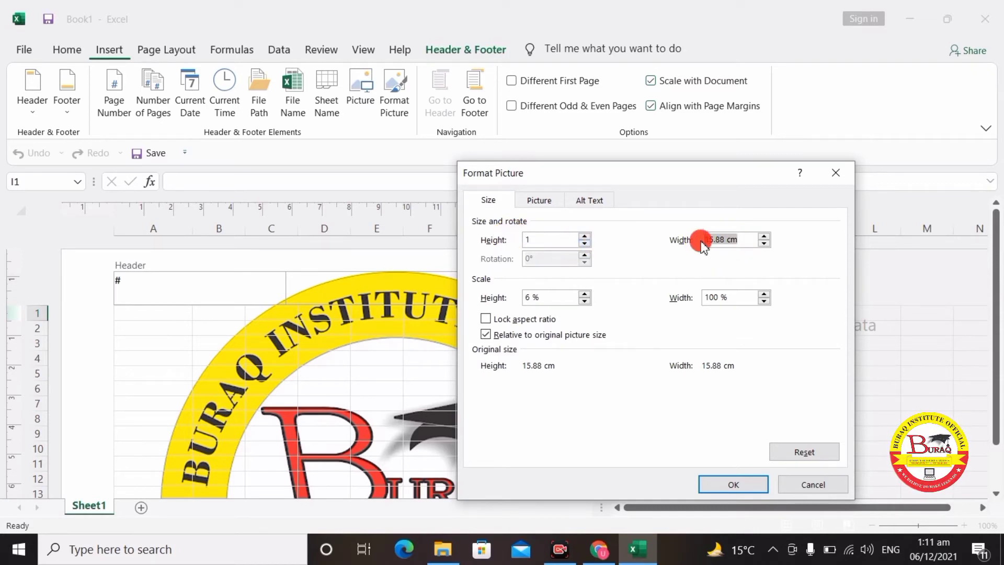
pyautogui.write('1')
pyautogui.click(745, 489)
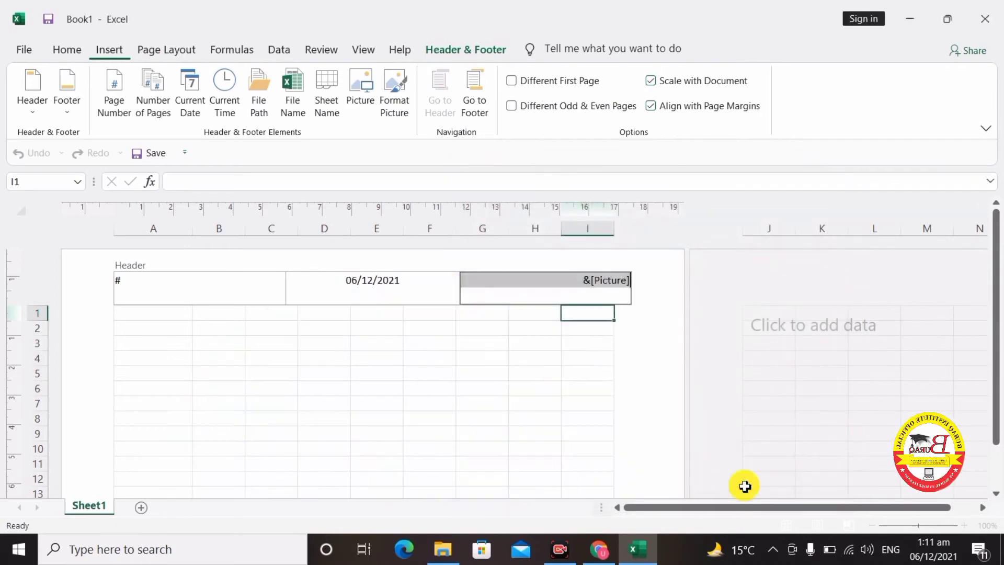
pyautogui.click(619, 359)
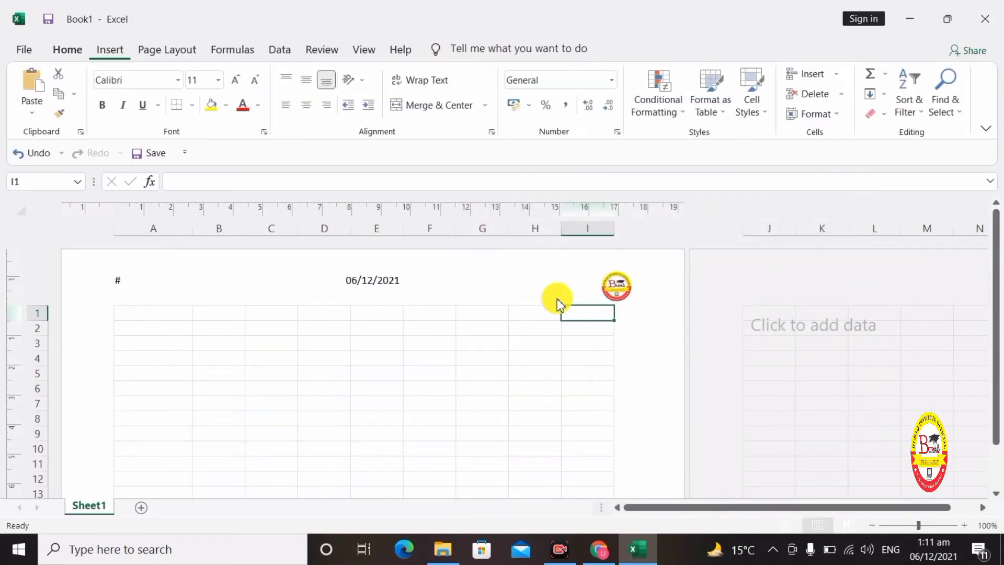
pyautogui.click(558, 298)
pyautogui.click(602, 328)
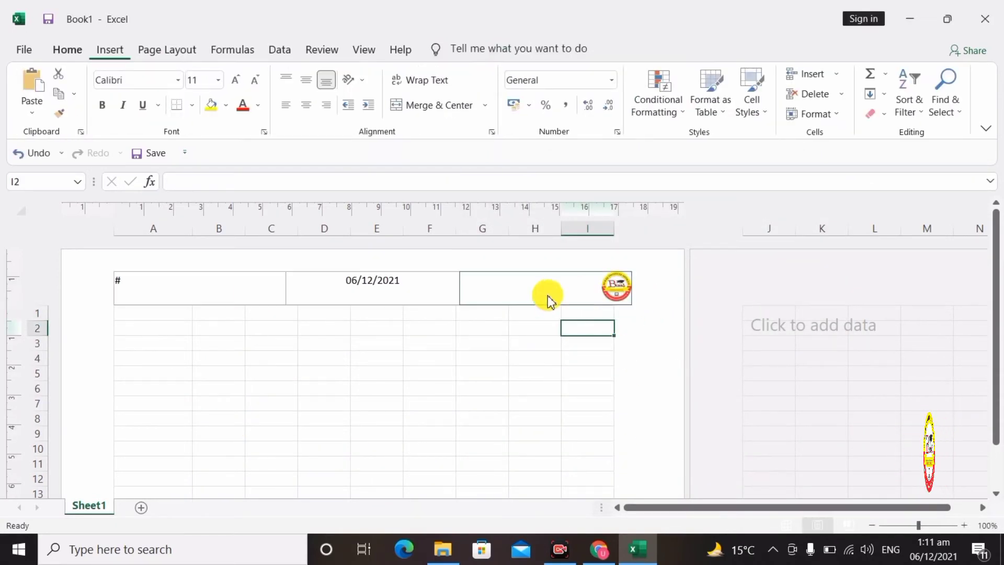
pyautogui.click(506, 355)
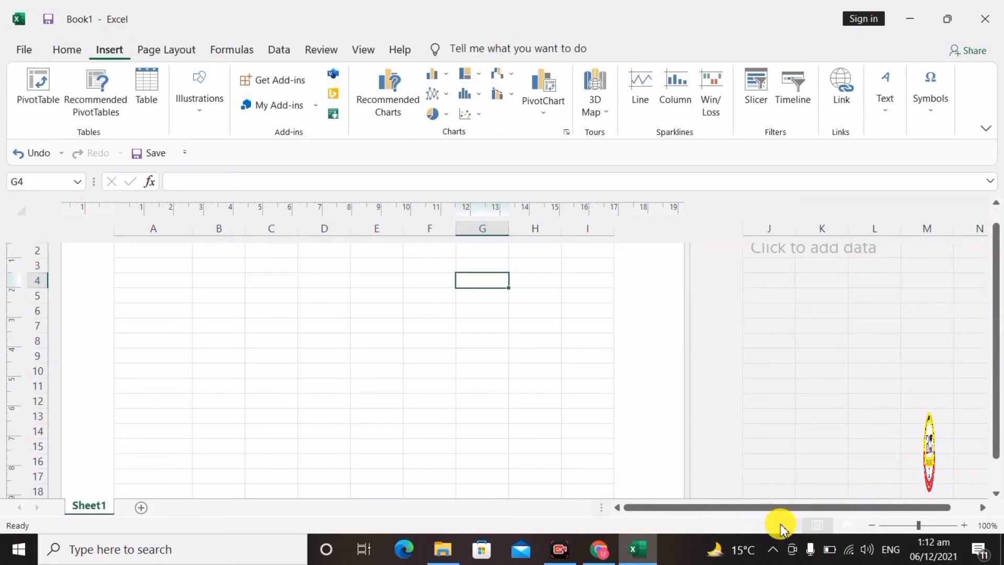
# - Return Sheet1 to Normal view, select cell E6, and bring up the Text insertion choices
pyautogui.click(781, 525)
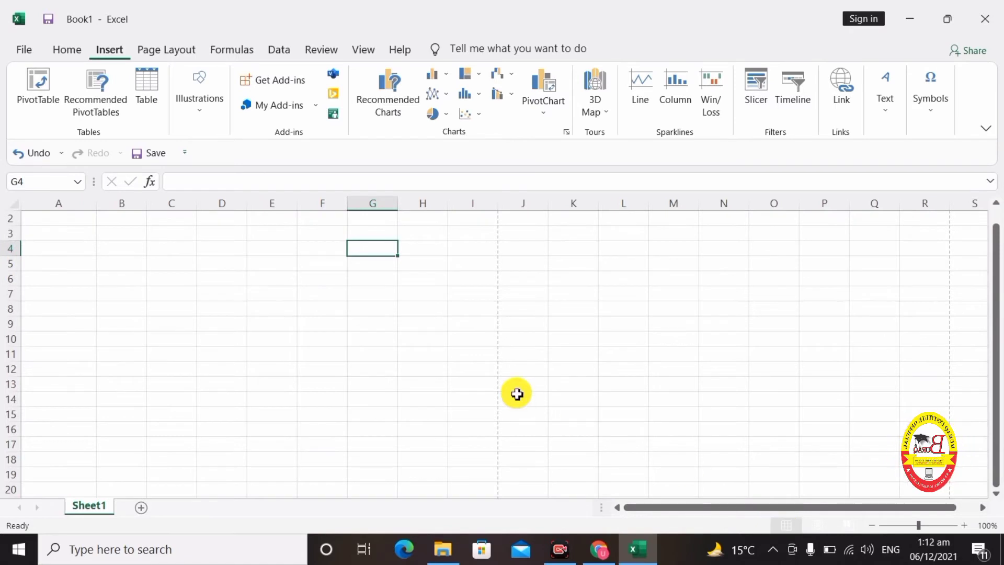
pyautogui.click(255, 285)
pyautogui.scroll(1, 257, 288)
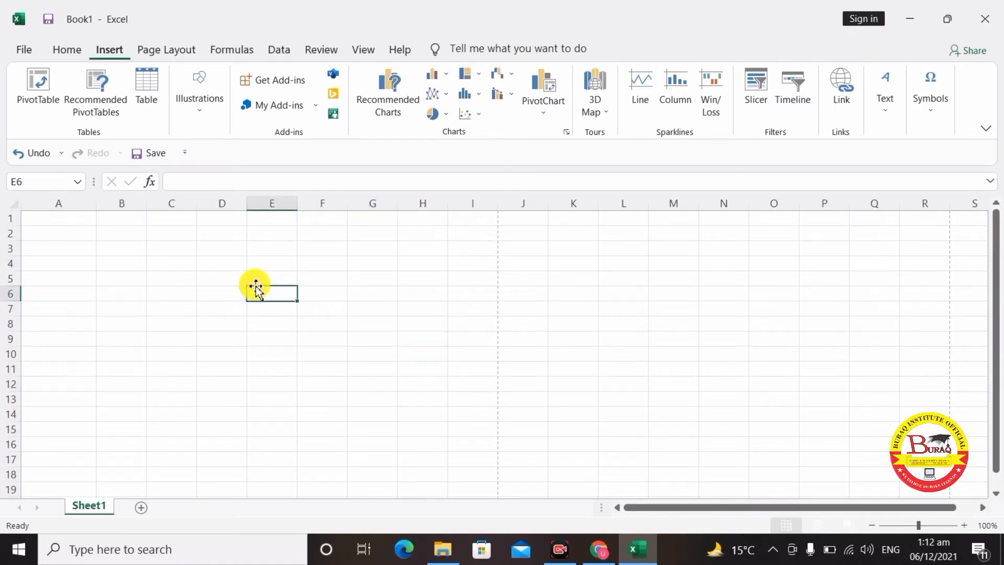
pyautogui.click(885, 109)
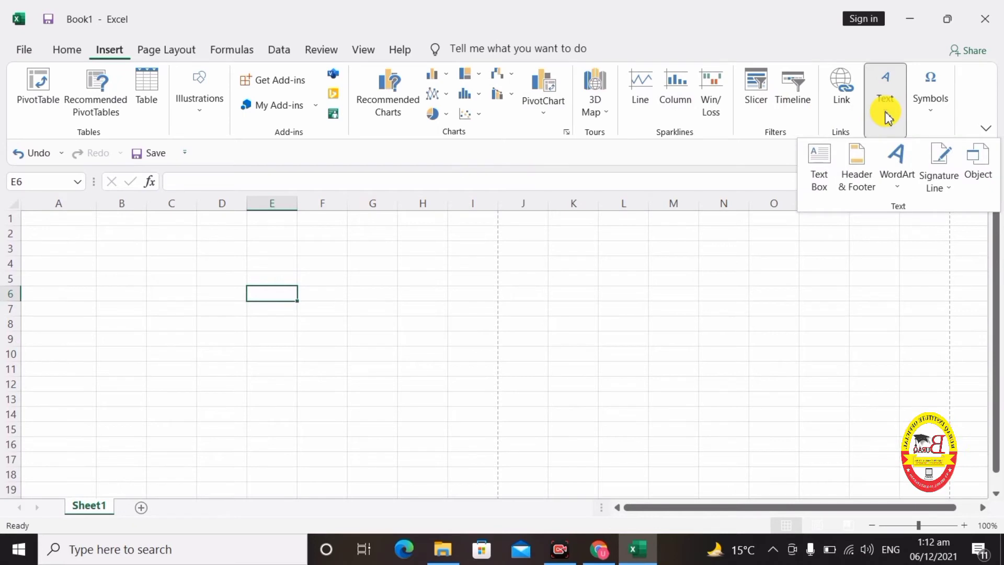
# - Add a WordArt title reading 'Buraq Institute' at the sheet's top-left and select all its text
pyautogui.click(896, 166)
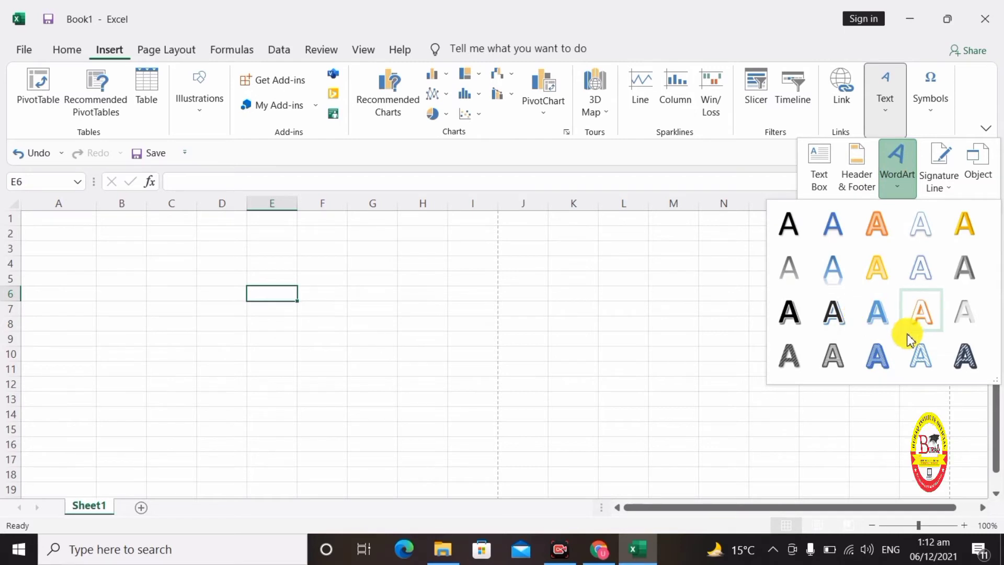
pyautogui.click(885, 319)
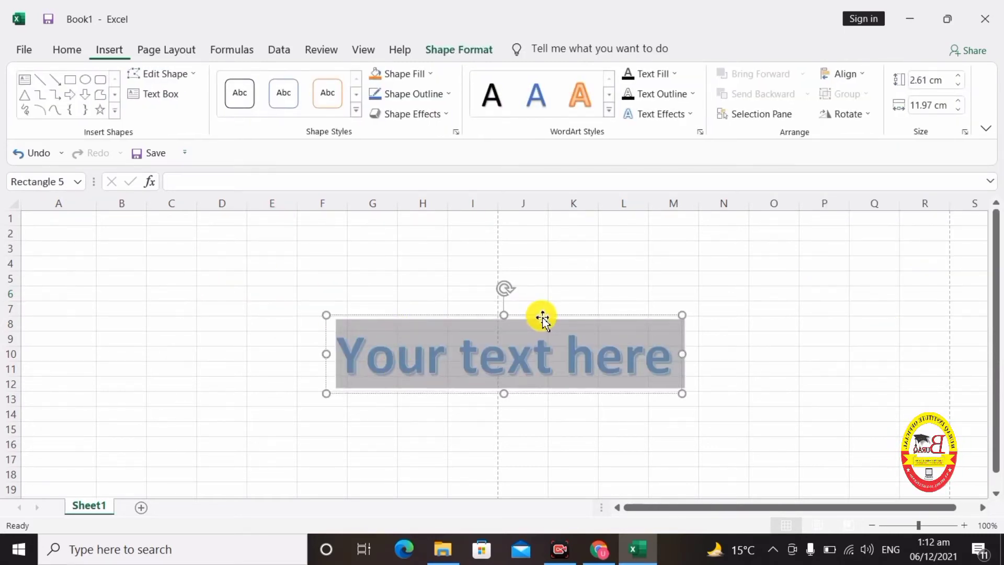
pyautogui.moveTo(543, 317); pyautogui.dragTo(270, 228)
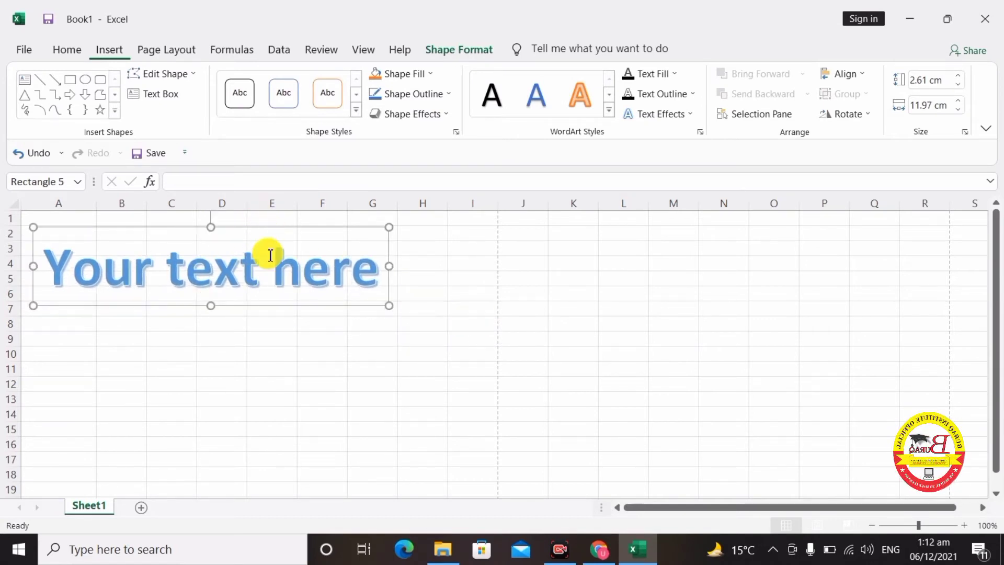
pyautogui.tripleClick(269, 257)
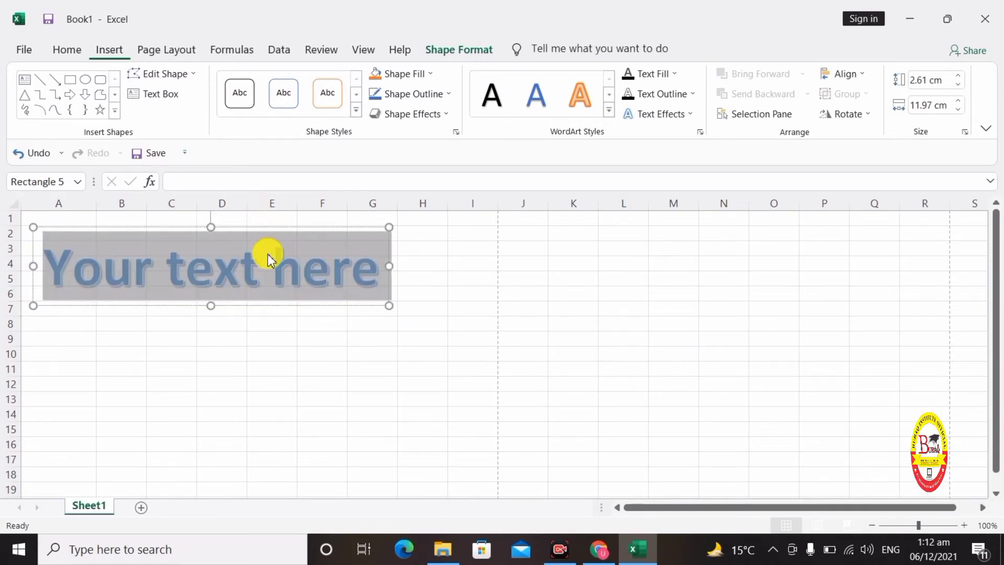
pyautogui.write('Buraq I')
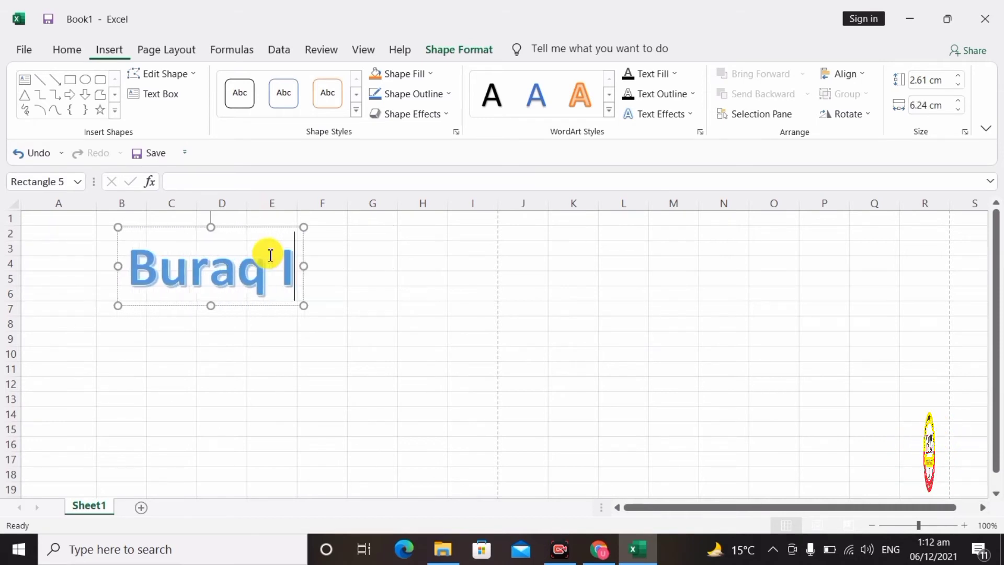
pyautogui.write('nstitute')
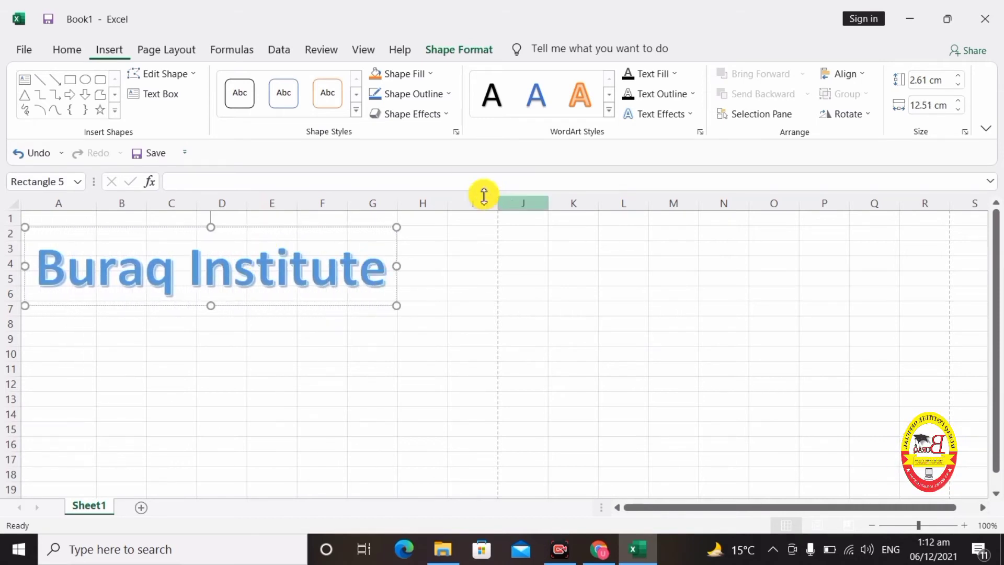
pyautogui.hotkey('ctrl', 'a')
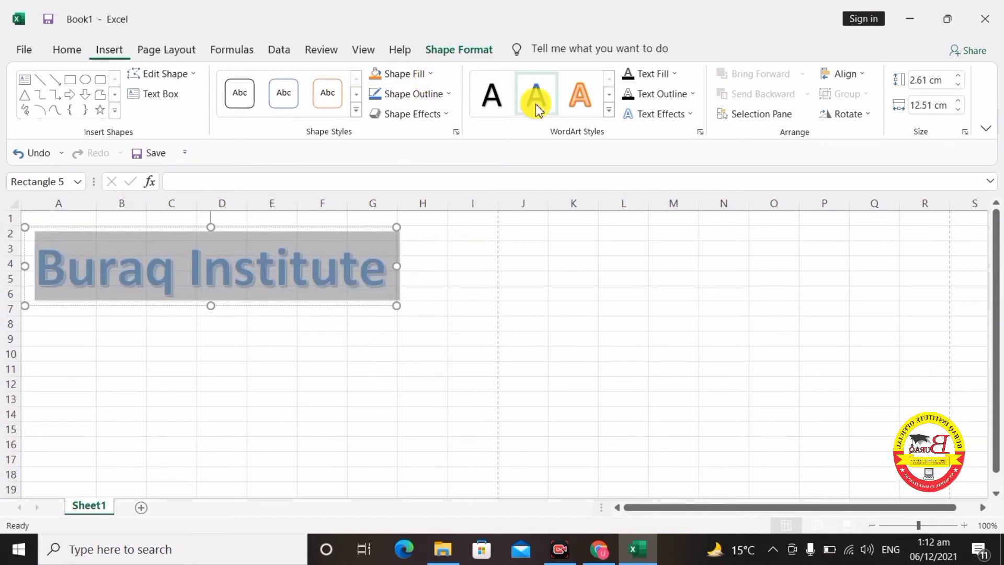
# - Give the Buraq Institute title box an orange fill and an orange outline
pyautogui.click(419, 78)
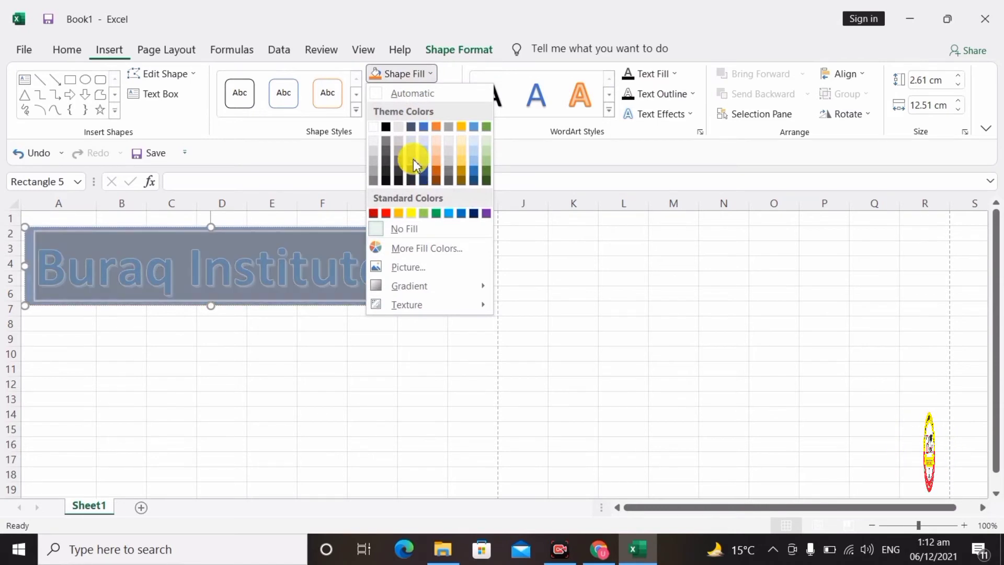
pyautogui.click(438, 128)
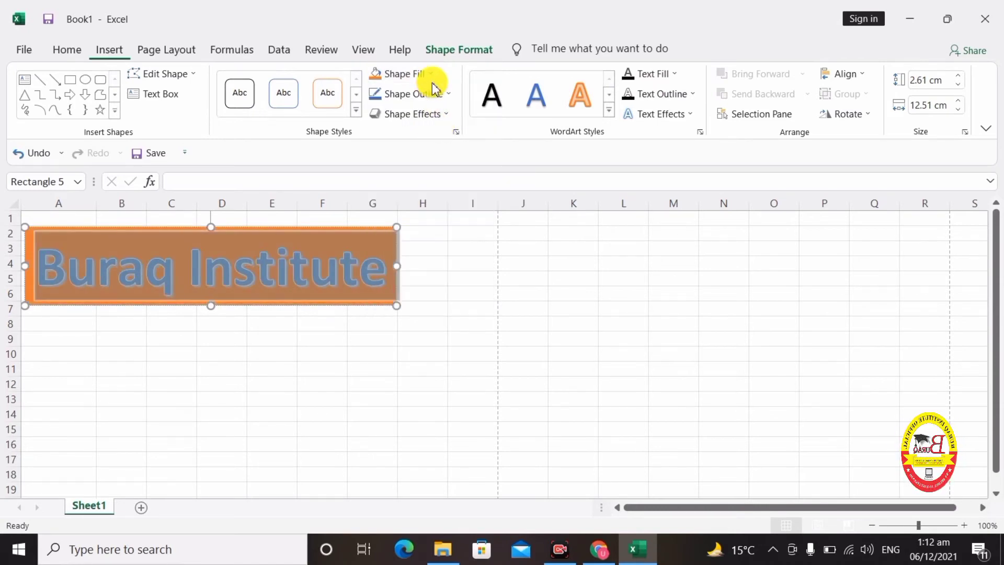
pyautogui.click(431, 100)
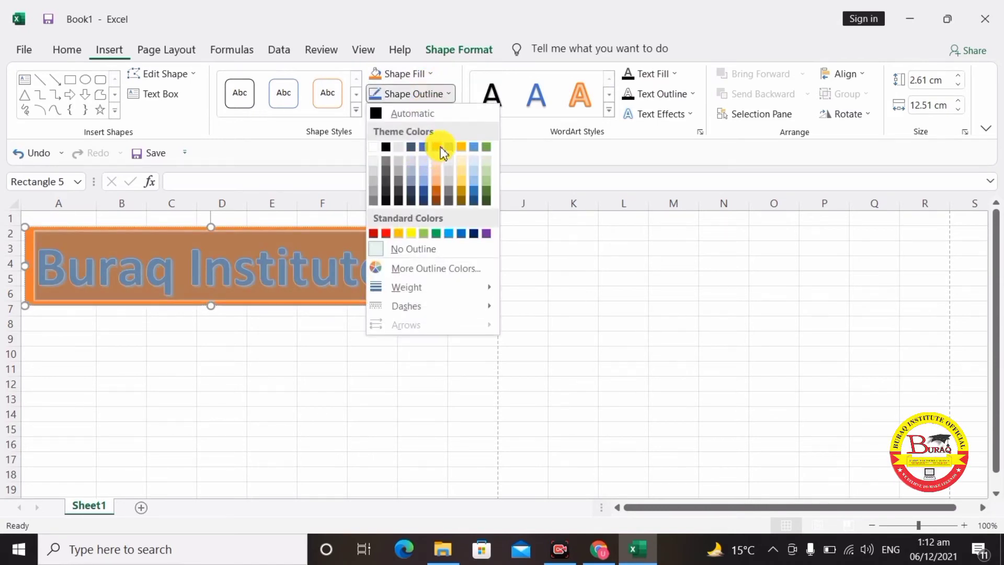
pyautogui.click(439, 151)
# - Select the Buraq Institute text and colour the lettering gold with a grey text outline
pyautogui.click(345, 215)
pyautogui.click(347, 274)
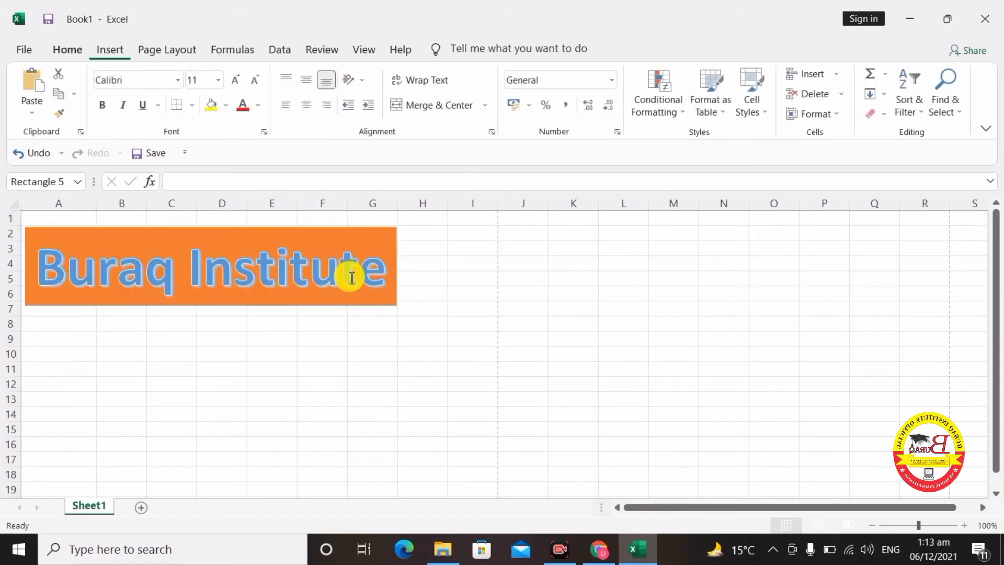
pyautogui.doubleClick(378, 284)
pyautogui.click(380, 281)
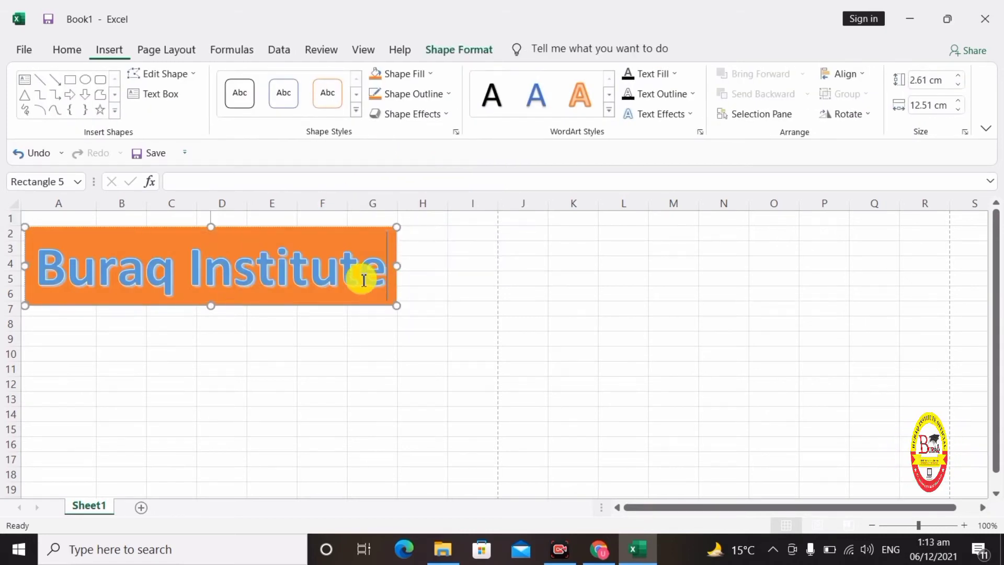
pyautogui.moveTo(374, 280); pyautogui.dragTo(141, 266)
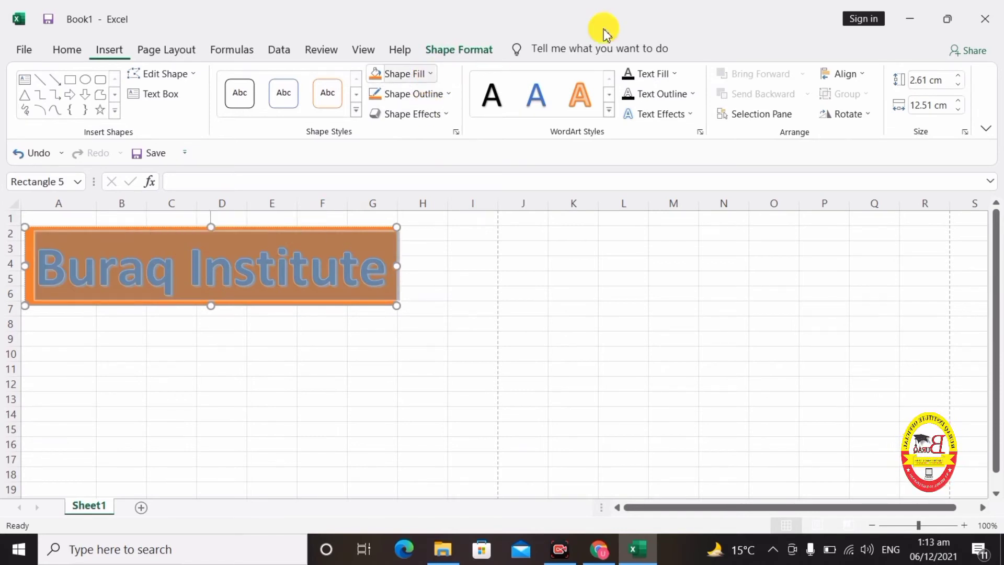
pyautogui.click(674, 72)
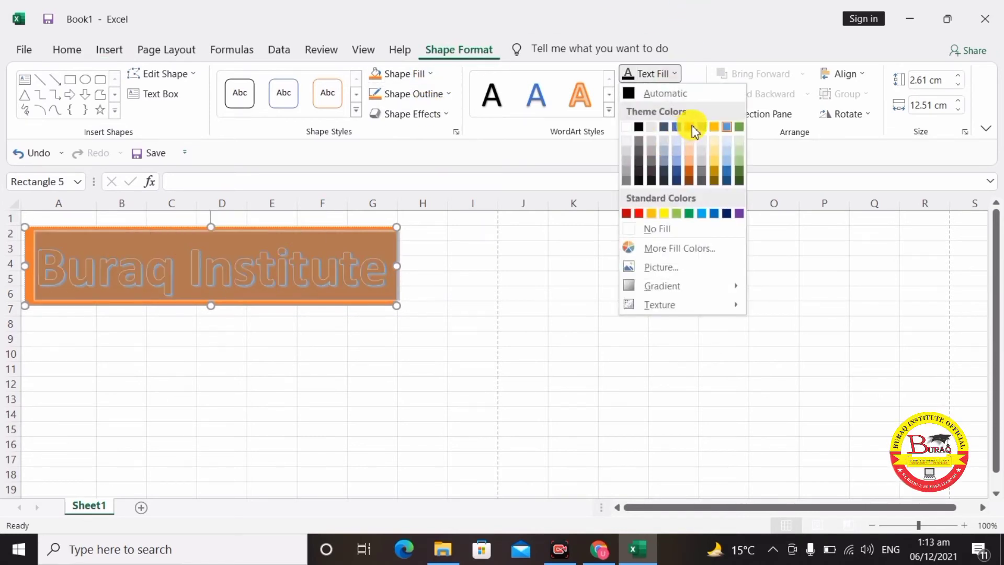
pyautogui.click(714, 137)
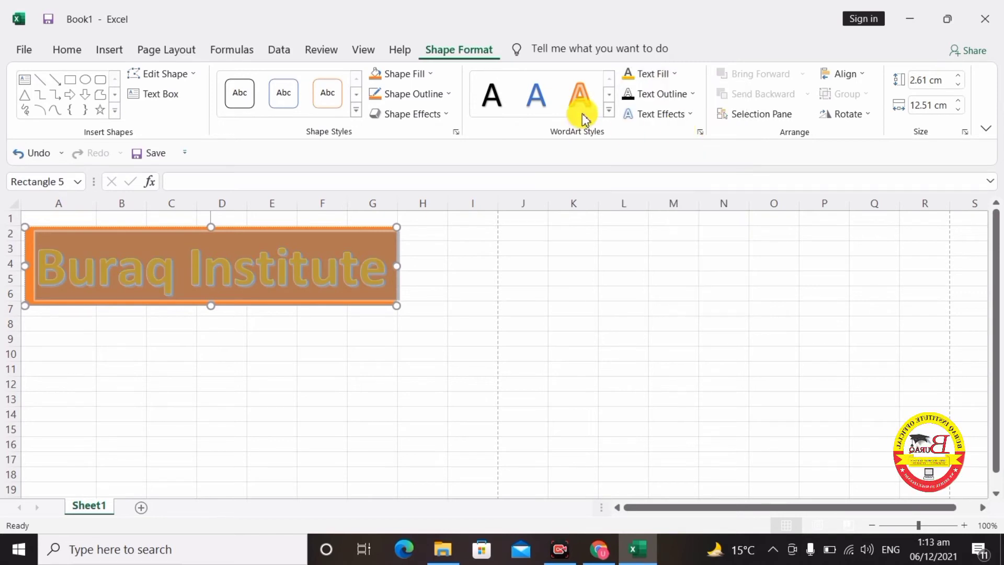
pyautogui.click(671, 95)
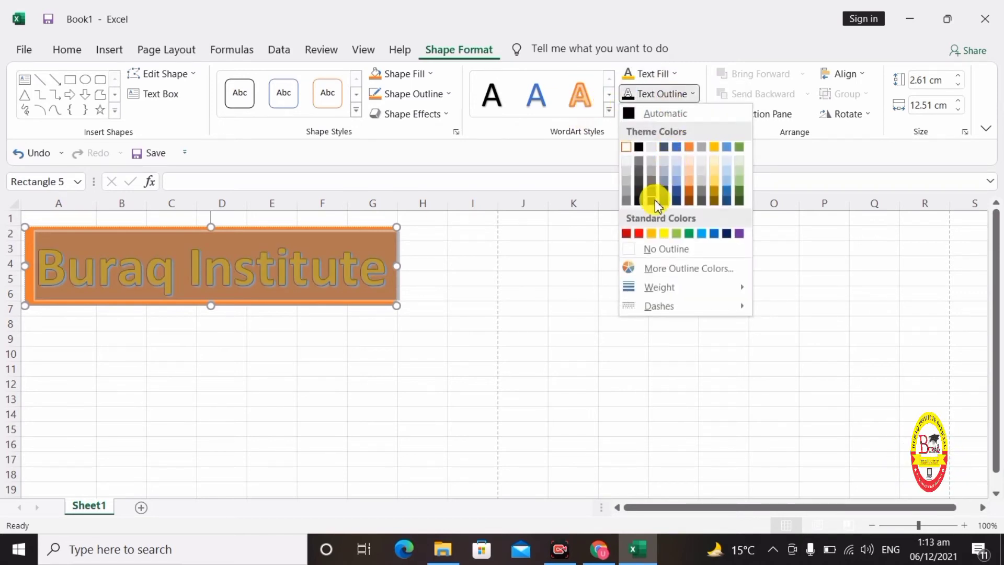
pyautogui.click(638, 157)
# - Apply a Parallel 3-D rotation and a Triangle: Up transform to the title lettering
pyautogui.click(663, 114)
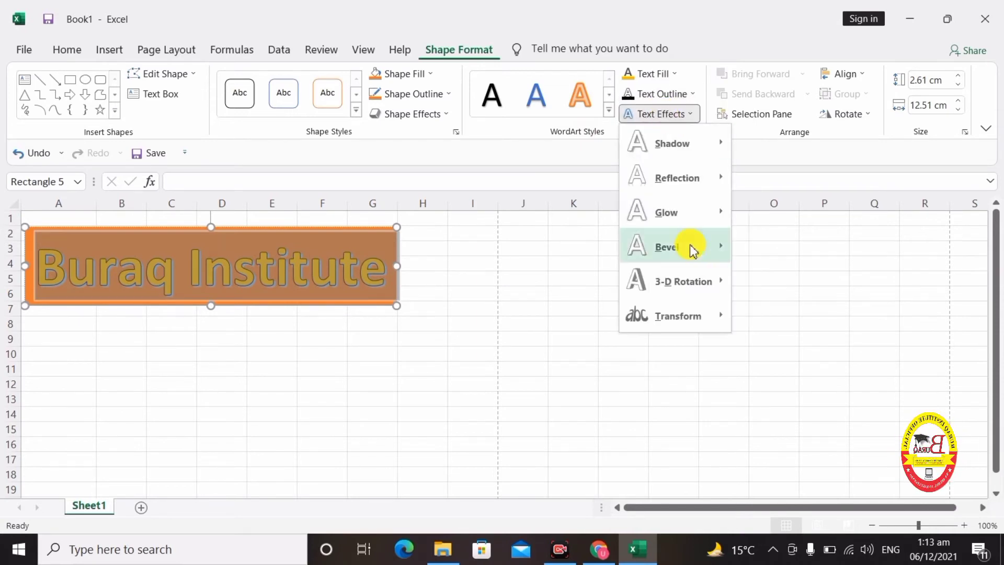
pyautogui.moveTo(692, 292)
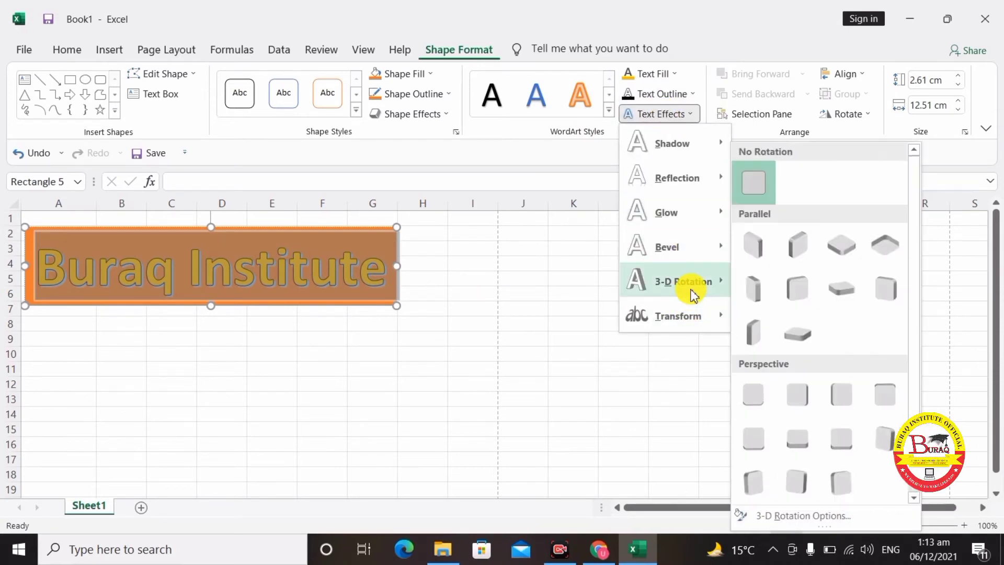
pyautogui.click(788, 287)
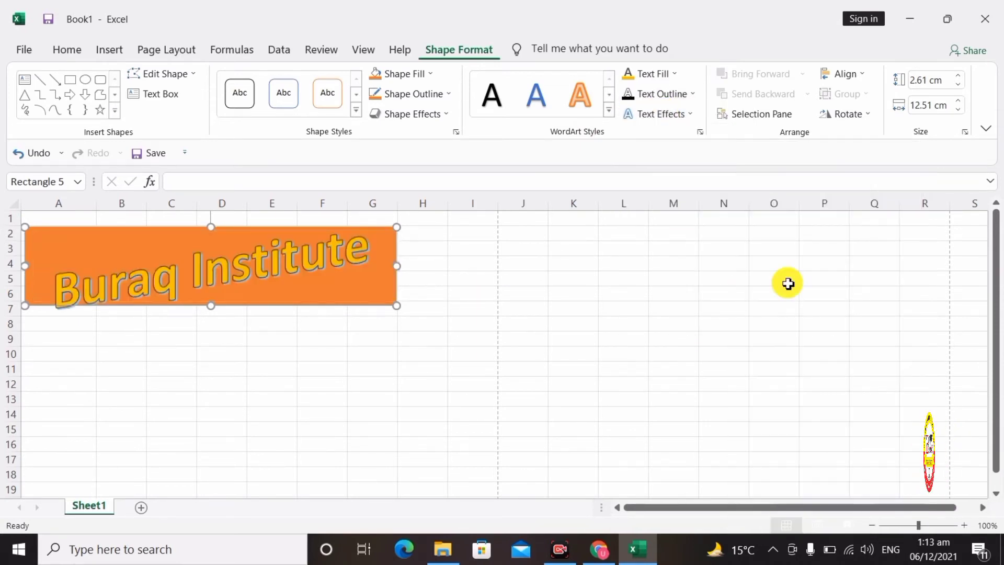
pyautogui.click(675, 116)
pyautogui.moveTo(701, 317)
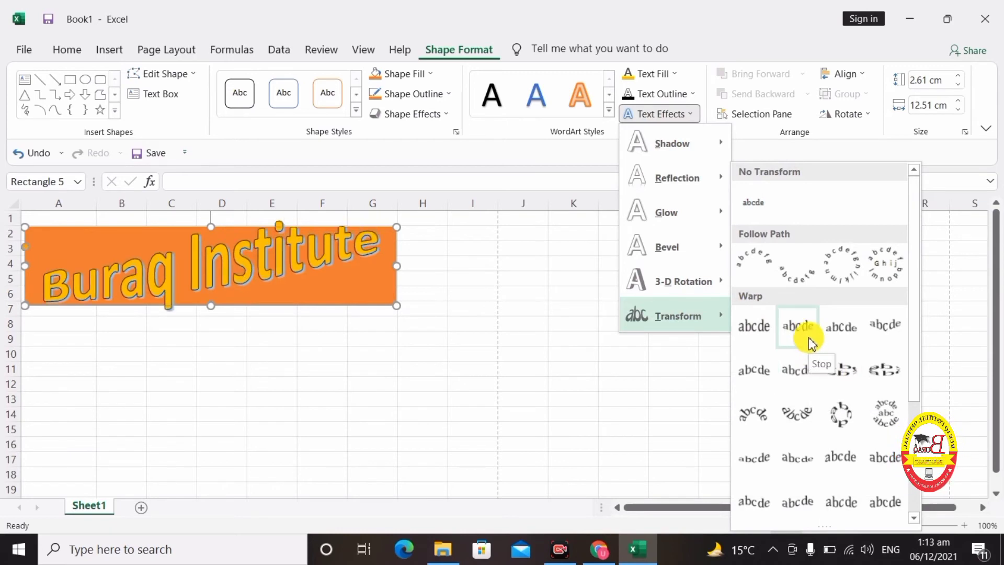
pyautogui.click(839, 339)
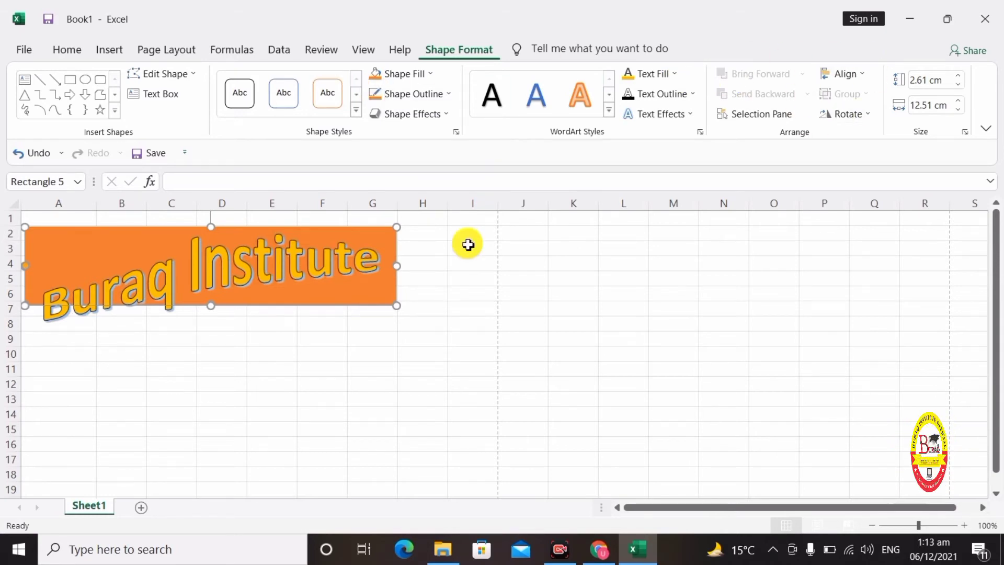
# - Move the title box to span columns B–I and shrink it to 11.09 × 1.26 cm
pyautogui.moveTo(397, 234); pyautogui.dragTo(500, 255)
pyautogui.moveTo(391, 258); pyautogui.dragTo(349, 241)
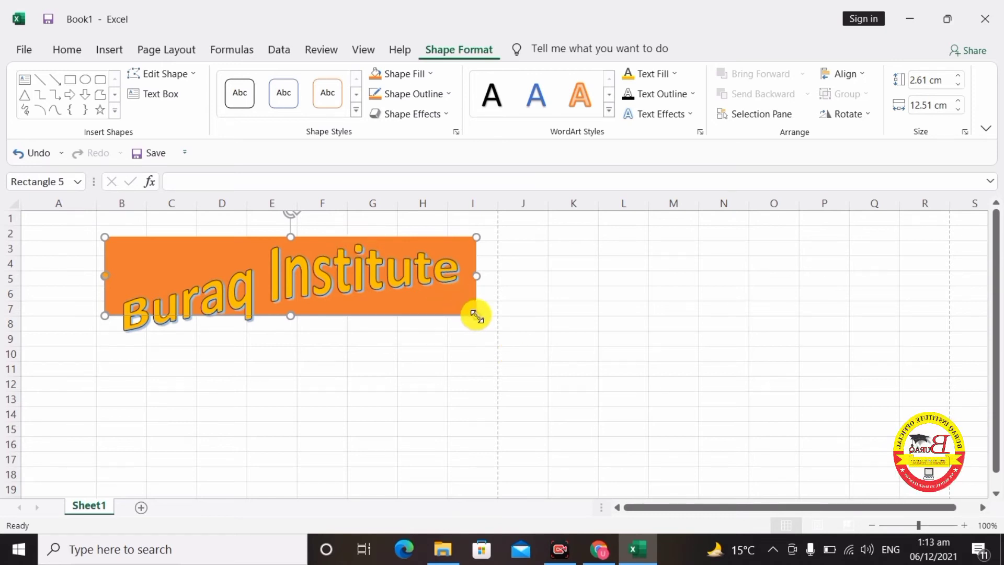
pyautogui.moveTo(476, 316); pyautogui.dragTo(434, 276)
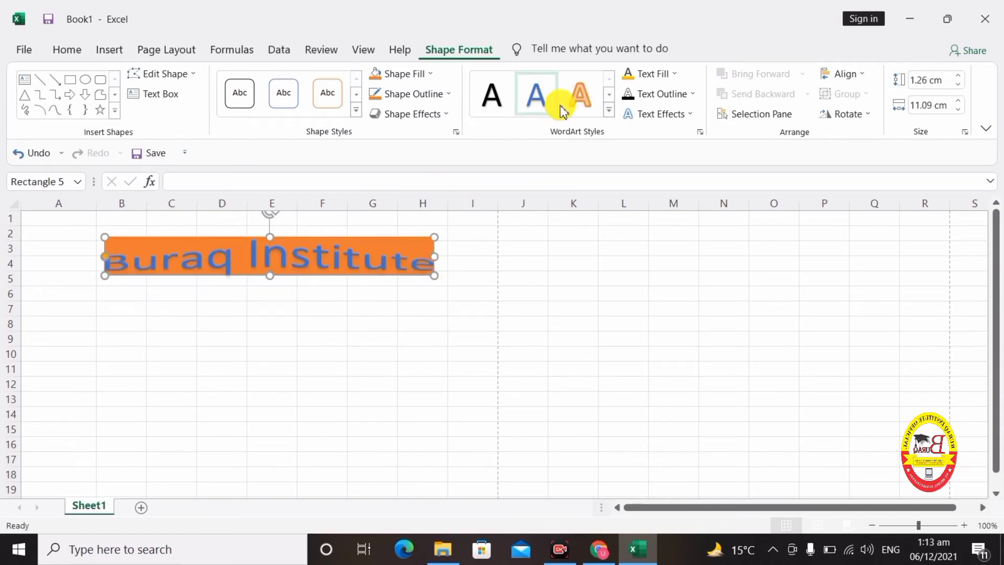
# - Apply a blue reflection WordArt style to the title and enlarge its box to 12.5 × 2.42 cm
pyautogui.click(609, 110)
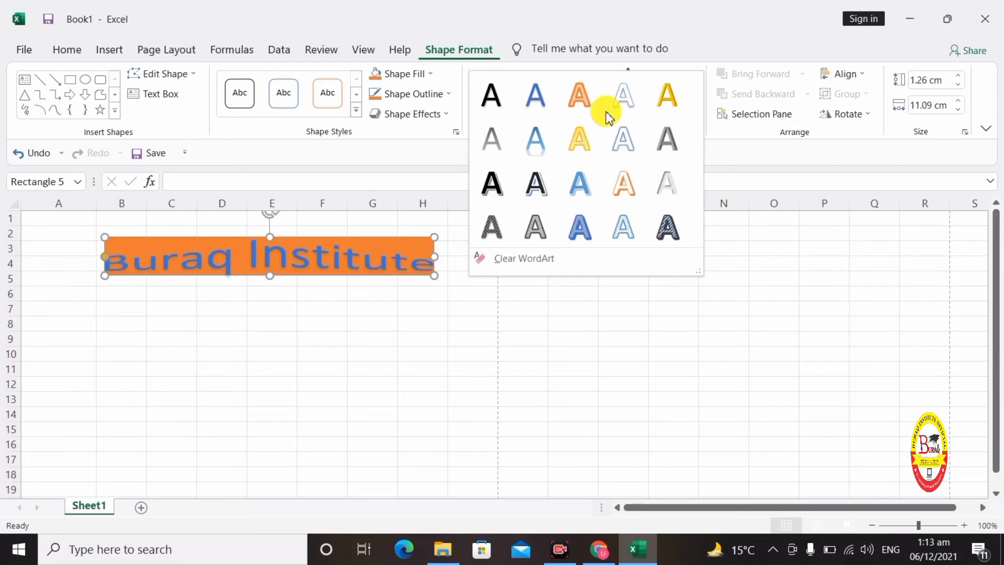
pyautogui.click(534, 139)
pyautogui.click(416, 321)
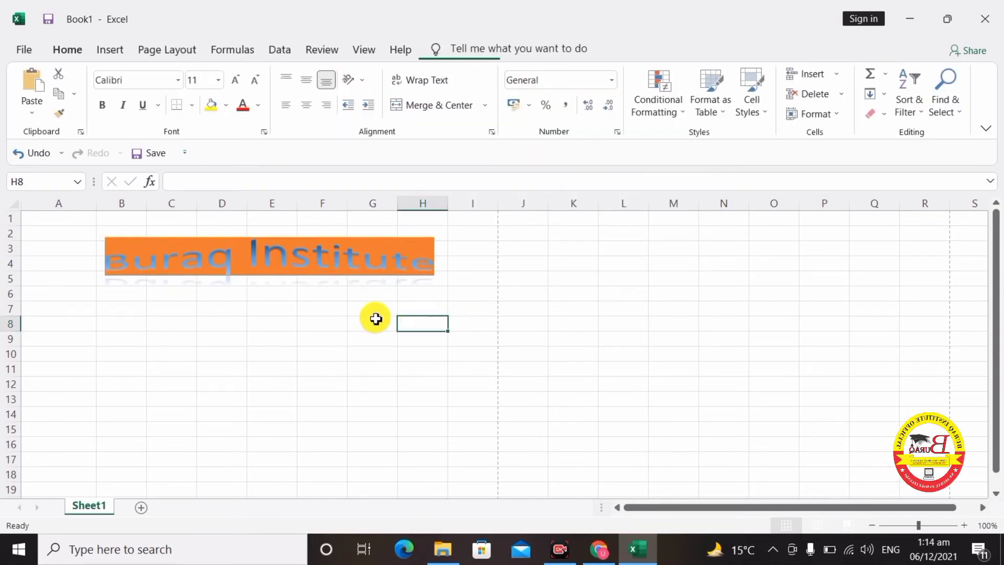
pyautogui.click(415, 275)
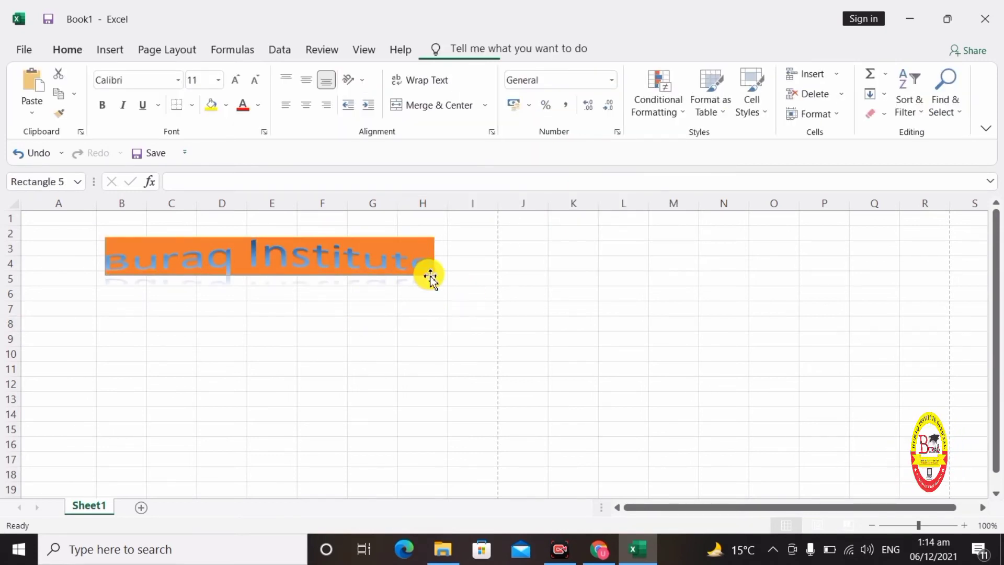
pyautogui.moveTo(438, 279); pyautogui.dragTo(475, 309)
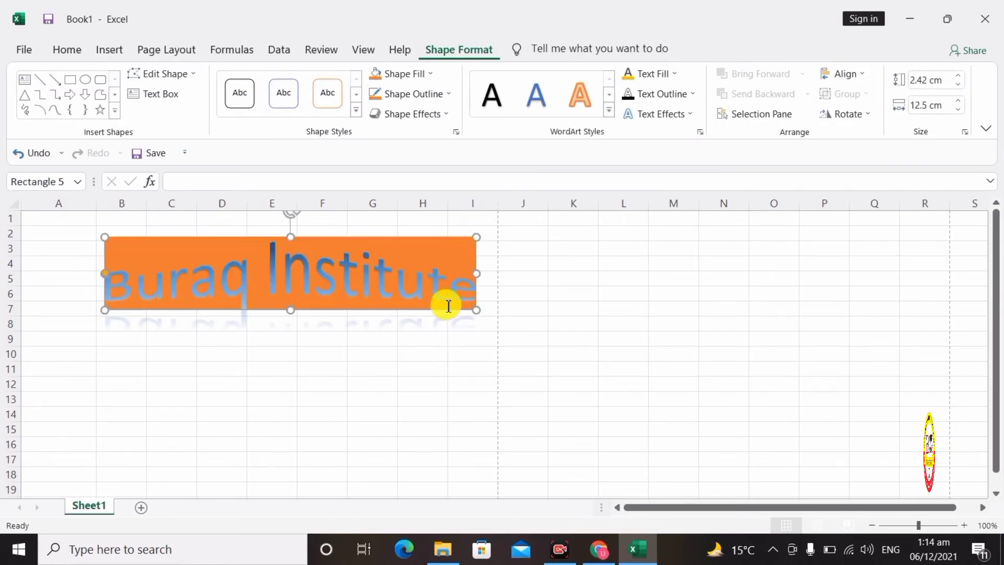
# - Switch the title to the dark patterned WordArt style
pyautogui.click(609, 113)
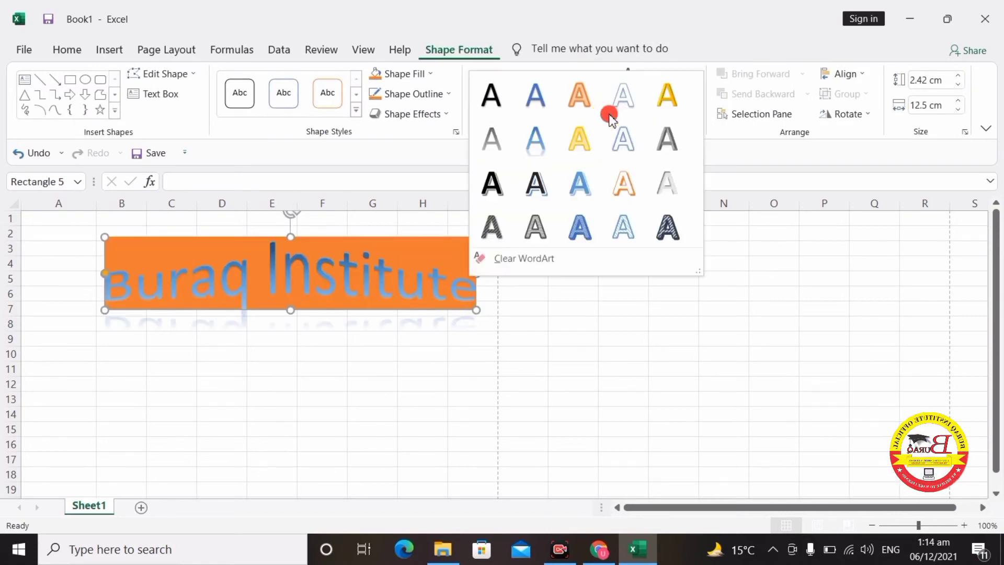
pyautogui.click(657, 234)
pyautogui.click(451, 364)
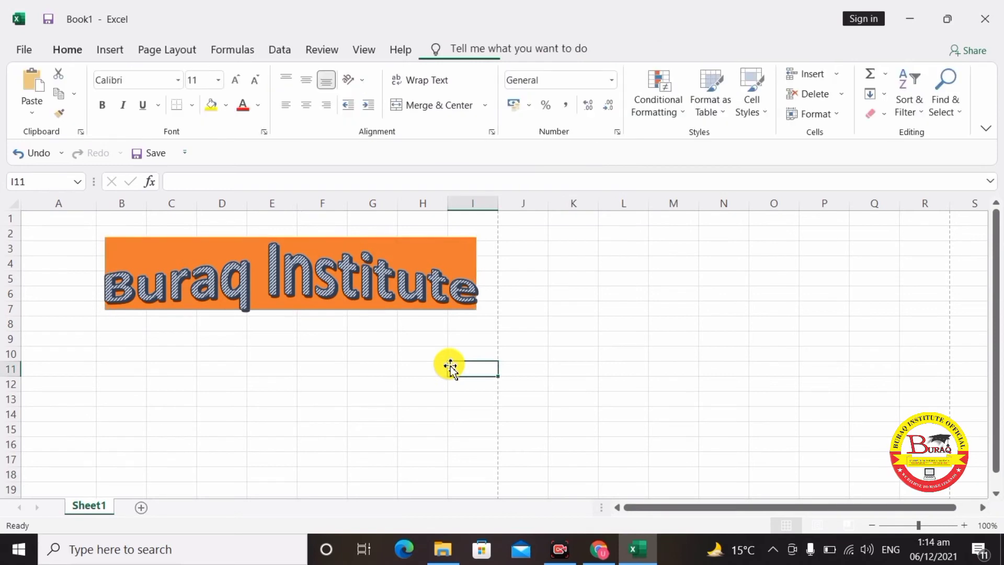
pyautogui.click(420, 288)
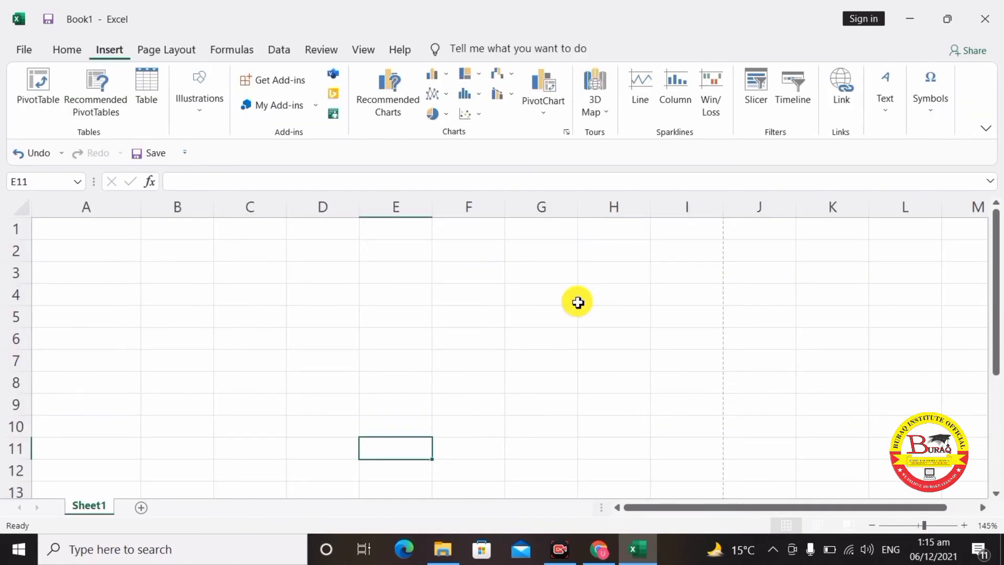
# - Type the table headings 'name' in A1 and 'marks' in B1
pyautogui.click(885, 112)
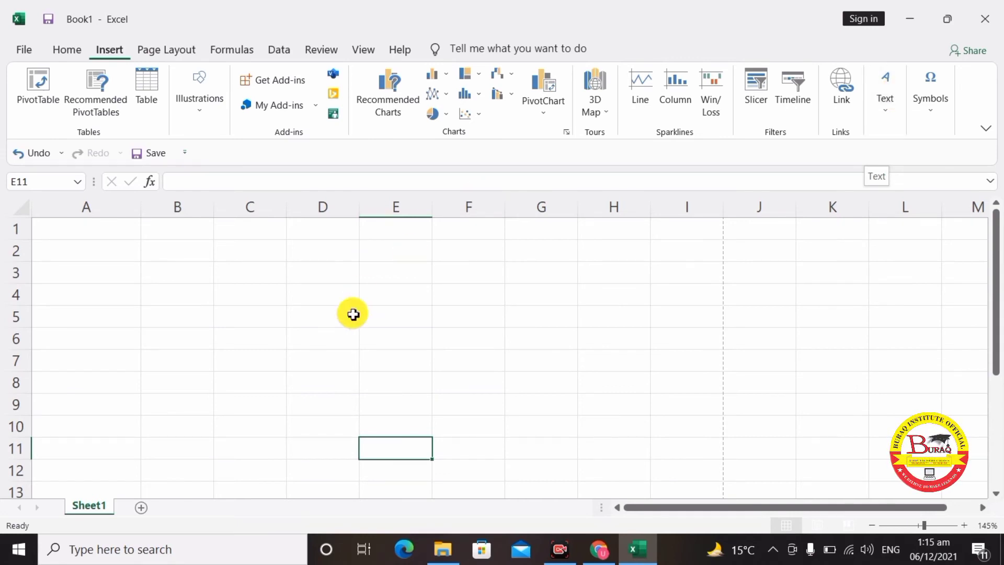
pyautogui.click(147, 290)
pyautogui.click(90, 230)
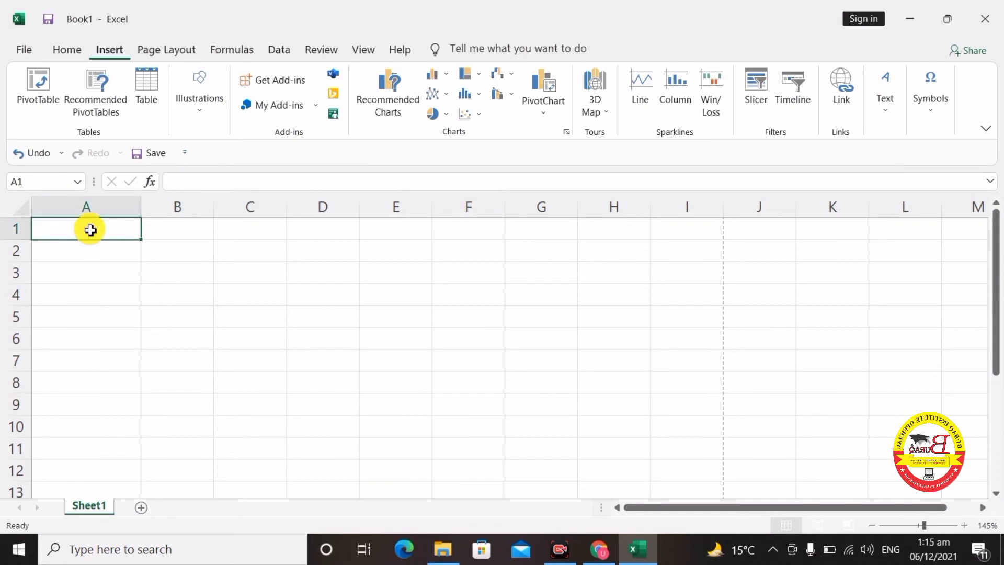
pyautogui.write('sum')
pyautogui.press('BackSpace')
pyautogui.press('BackSpace')
pyautogui.press('BackSpace')
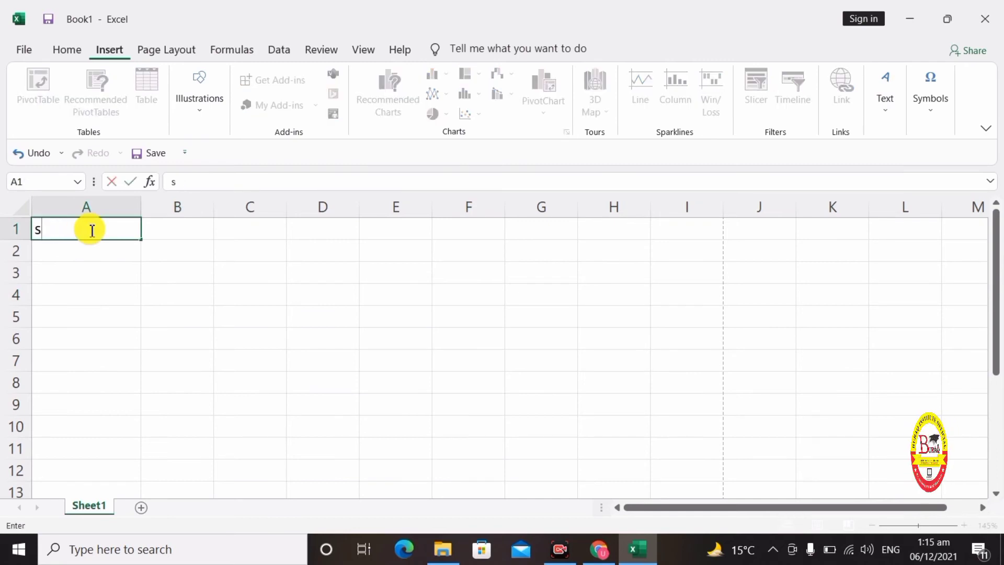
pyautogui.write('name')
pyautogui.press('Tab')
pyautogui.write('marks')
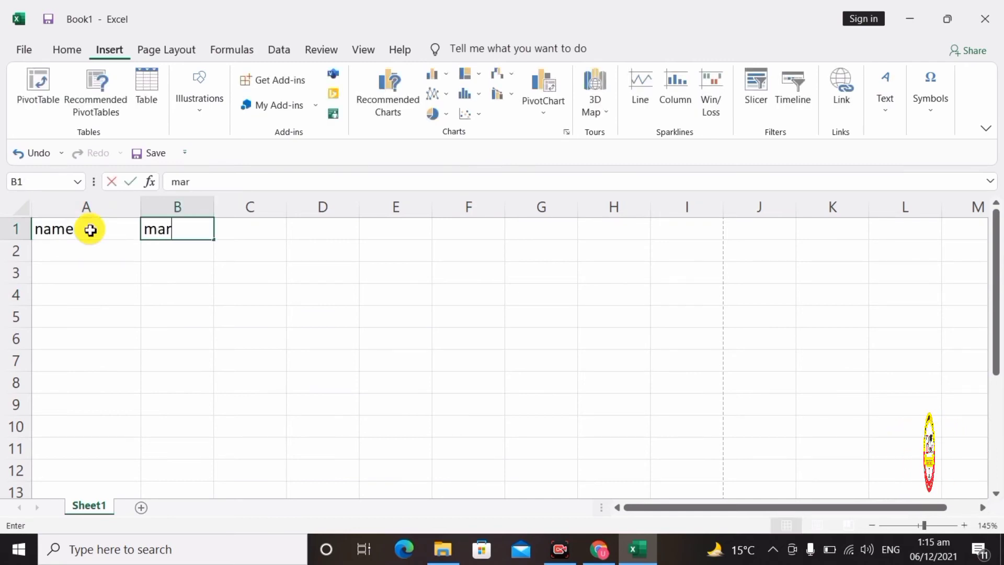
pyautogui.click(115, 312)
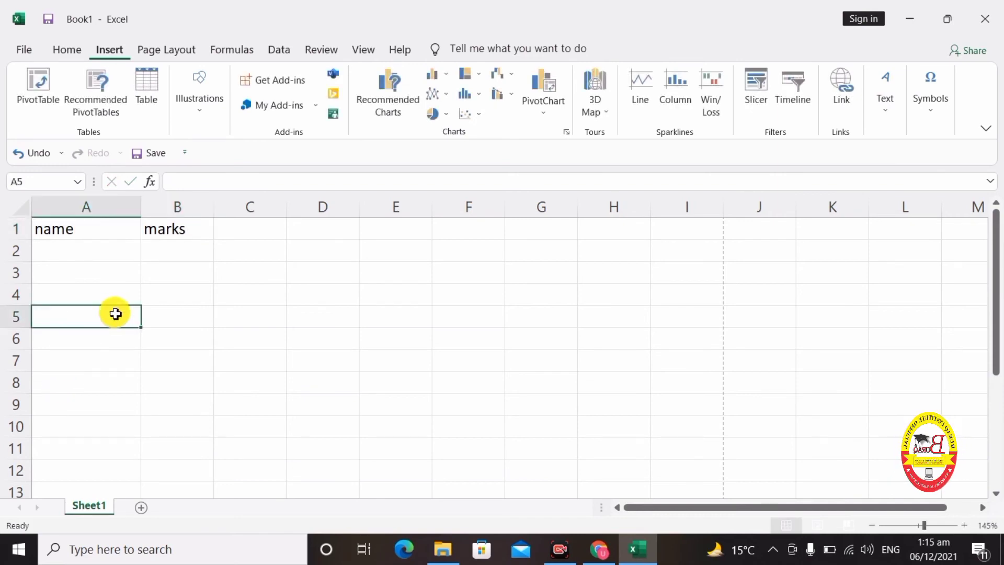
pyautogui.click(179, 486)
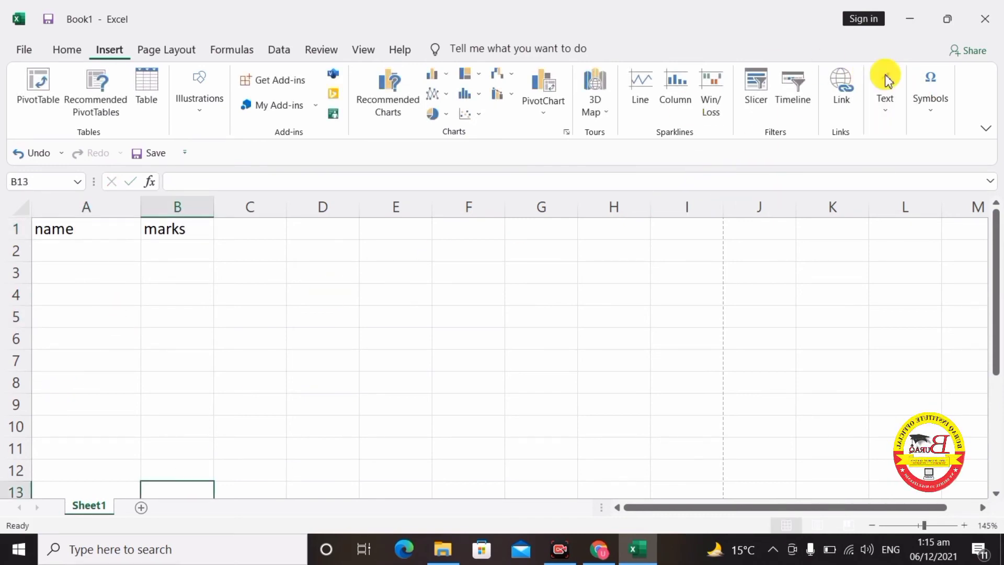
pyautogui.click(872, 124)
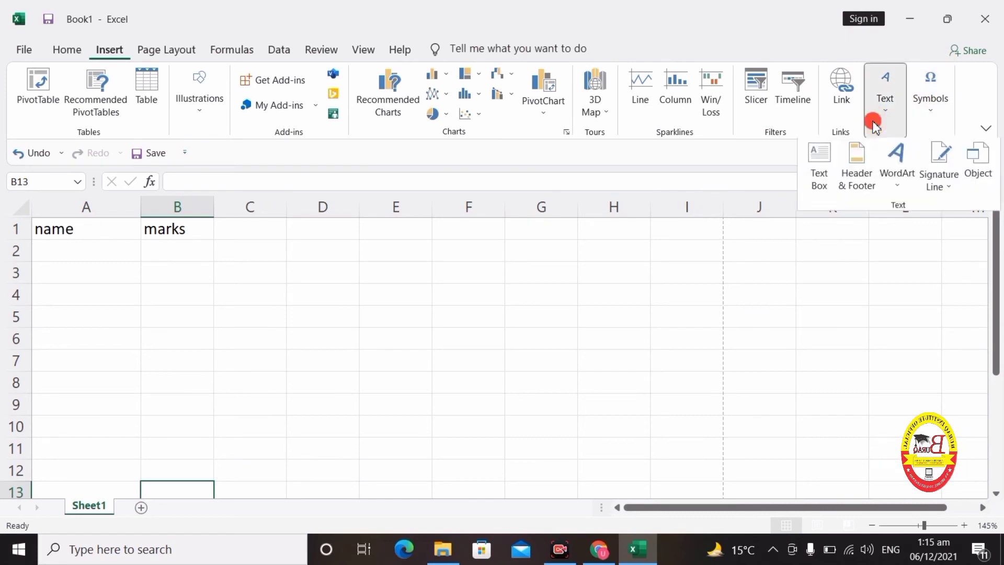
# - Insert a signature line with the signer's full name and the title 'Principal'
pyautogui.click(937, 177)
pyautogui.scroll(-2, 940, 169)
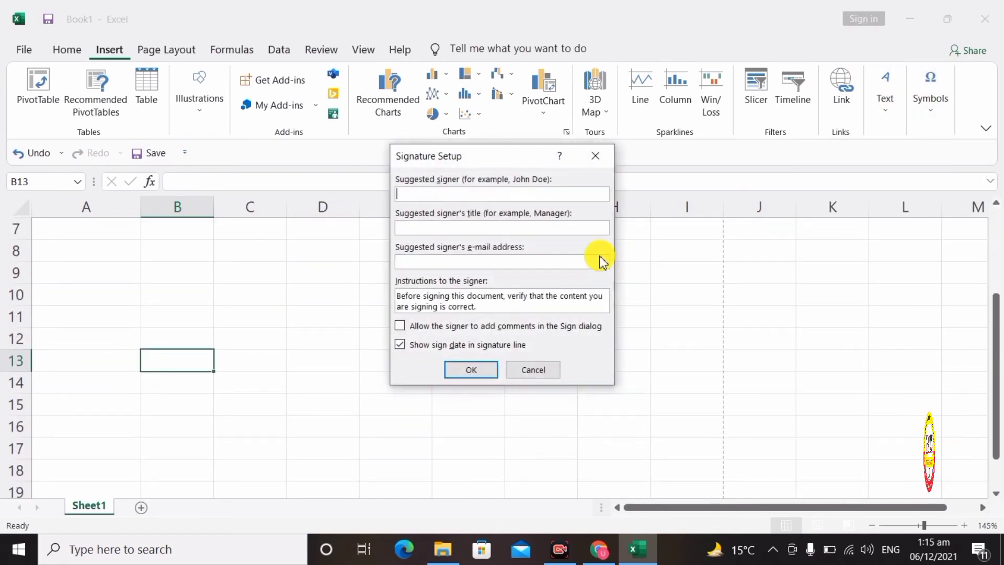
pyautogui.click(425, 194)
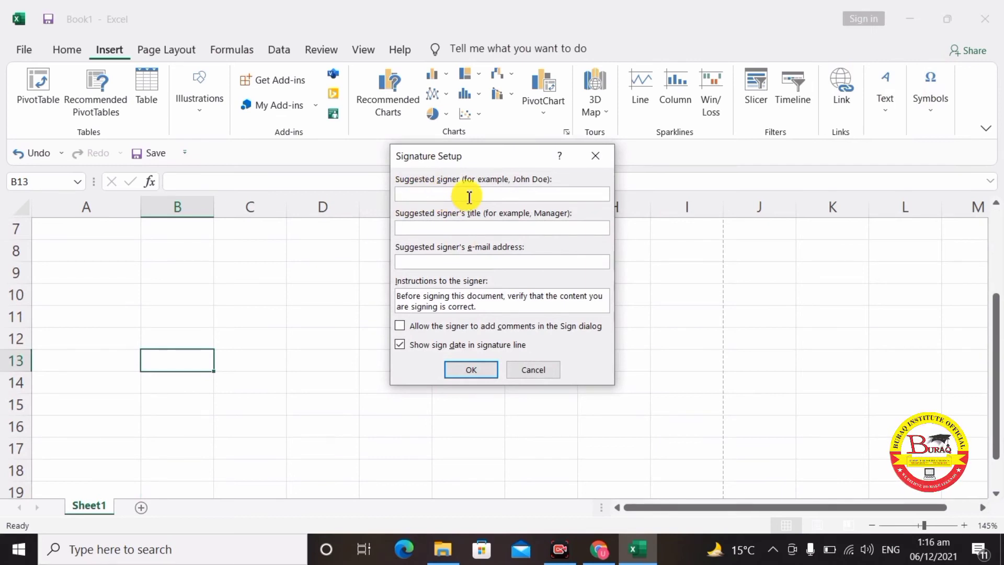
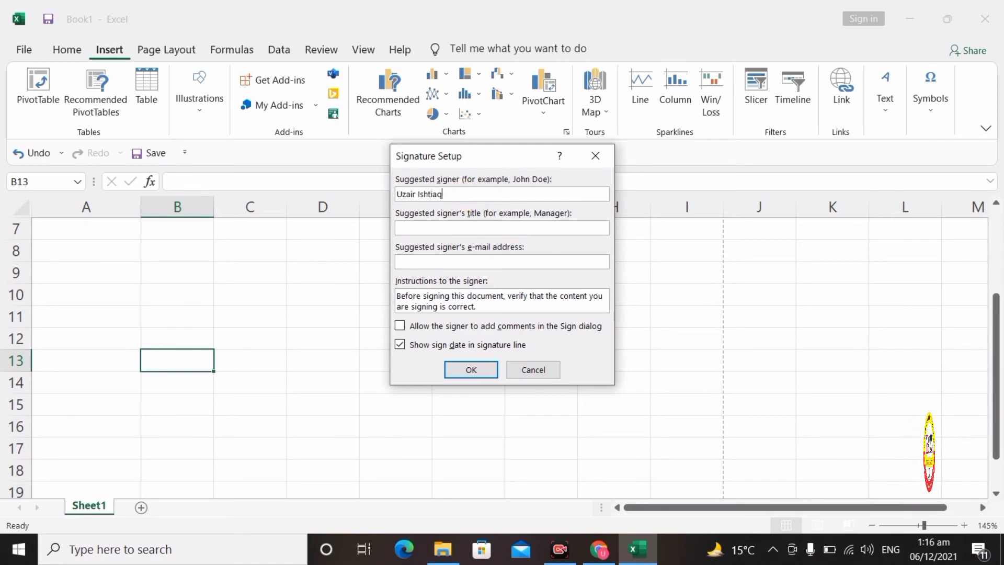
pyautogui.press('Tab')
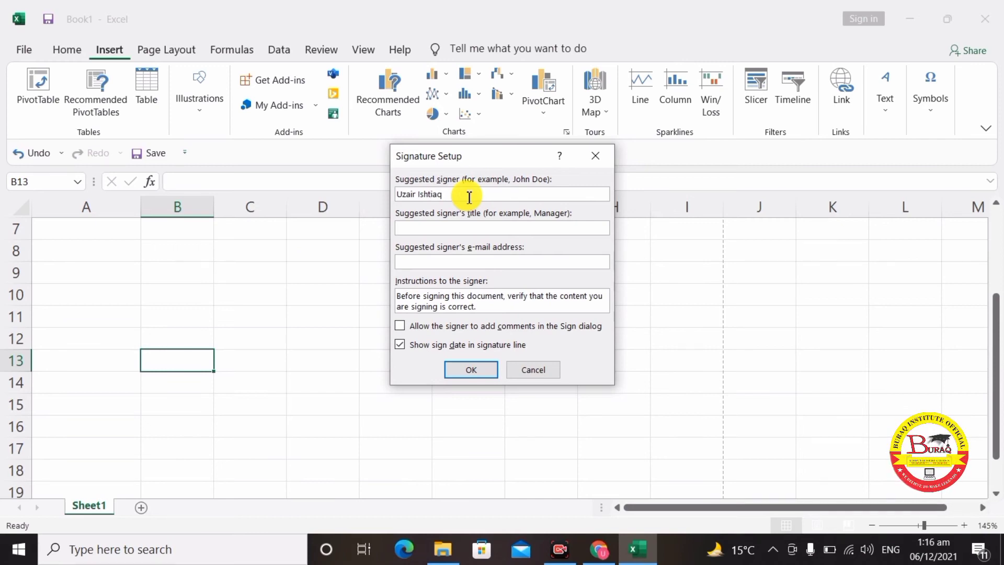
pyautogui.write('Pri')
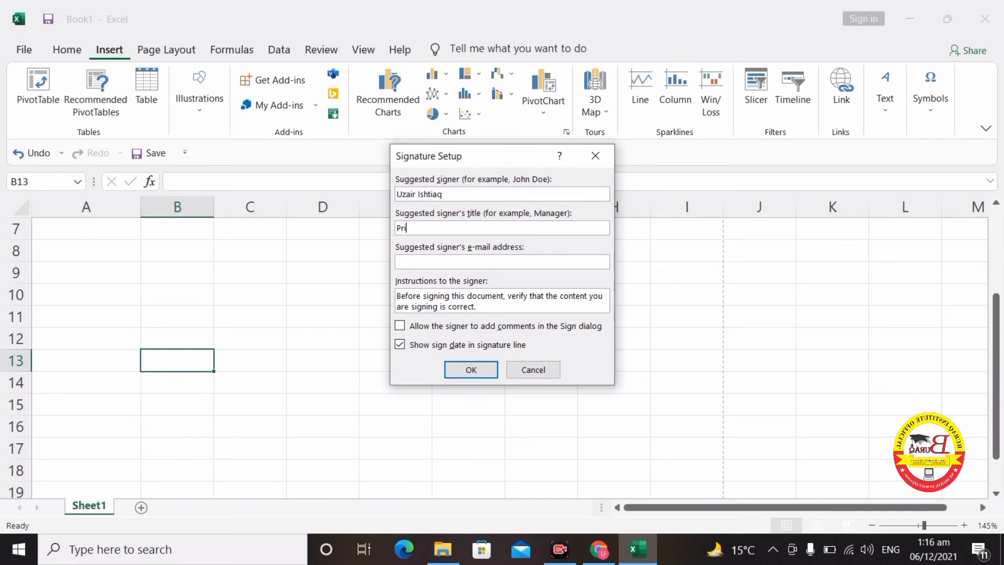
pyautogui.write('ncipal')
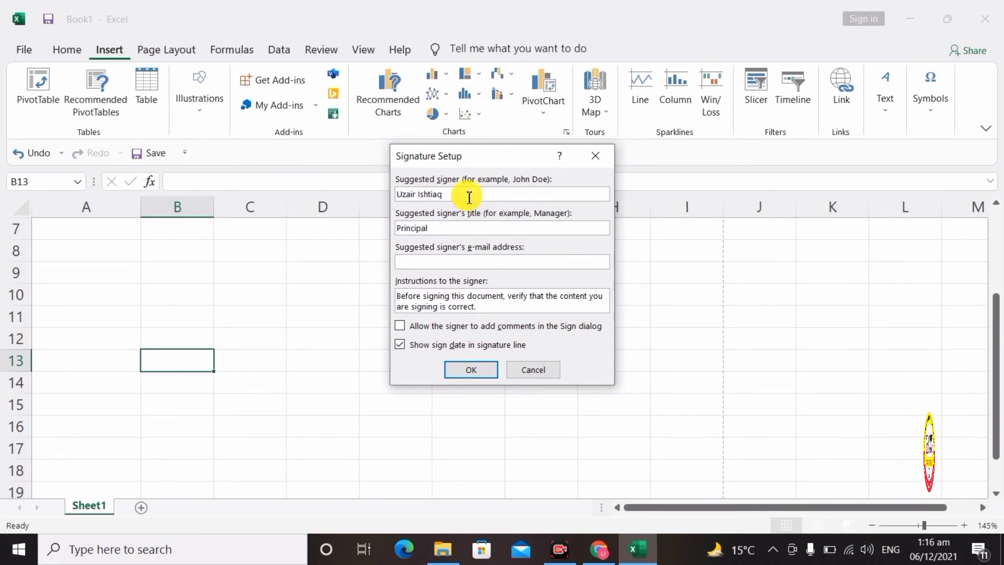
pyautogui.click(479, 369)
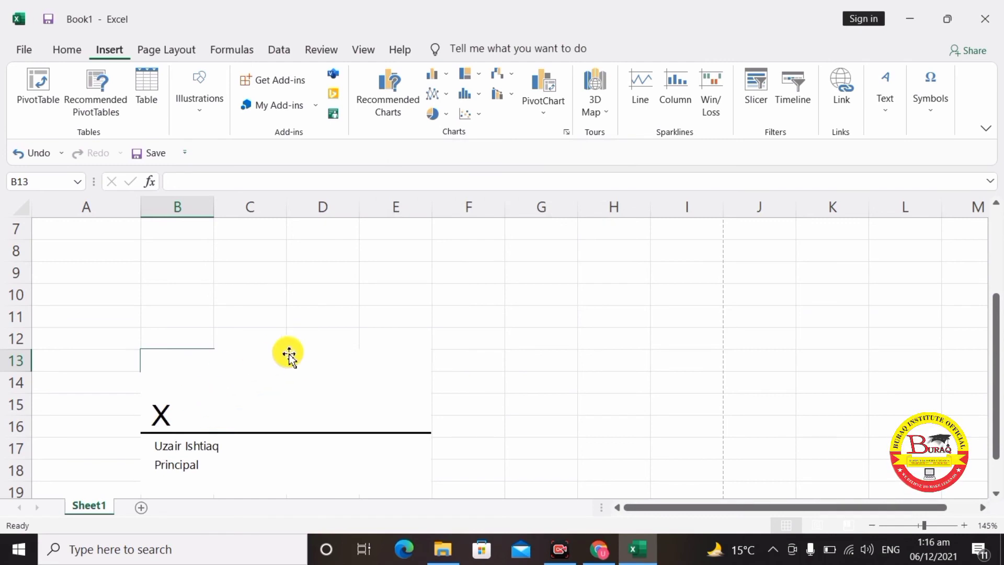
# - Move the principal's signature line into column A, then delete it from the sheet
pyautogui.click(266, 418)
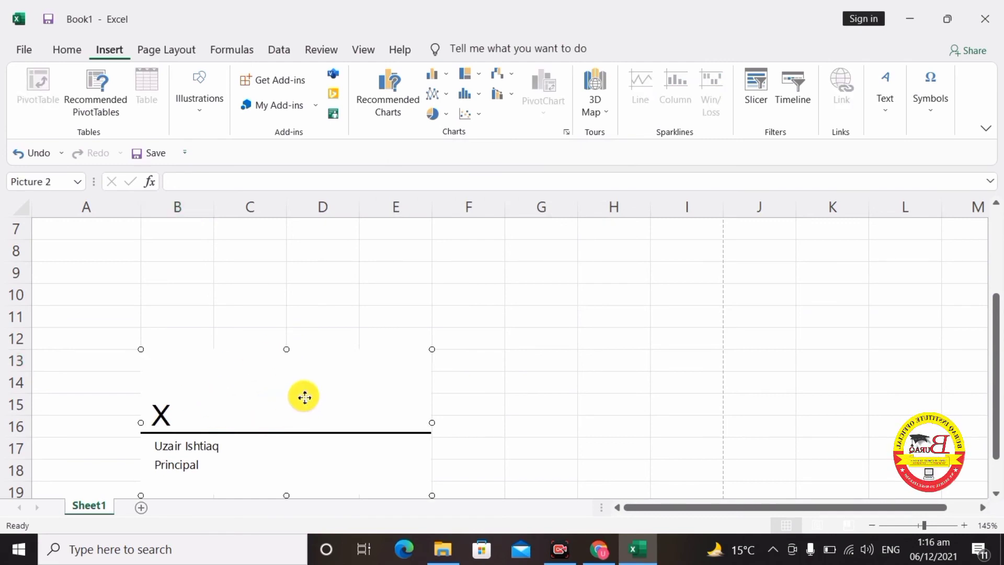
pyautogui.moveTo(305, 397)
pyautogui.mouseDown()
pyautogui.moveTo(244, 387)
pyautogui.moveTo(179, 408)
pyautogui.mouseUp()
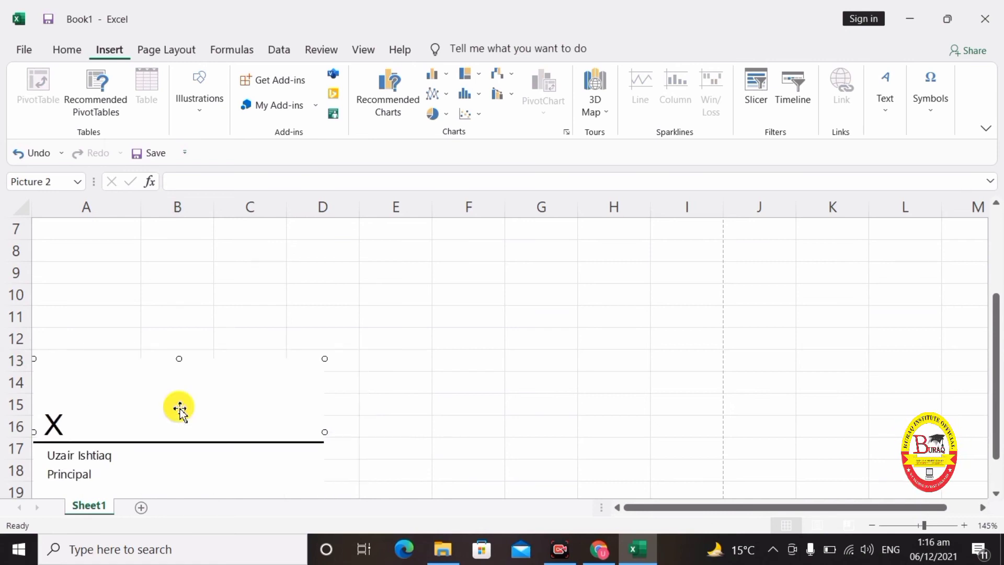
pyautogui.moveTo(251, 414); pyautogui.dragTo(276, 413)
pyautogui.click(427, 394)
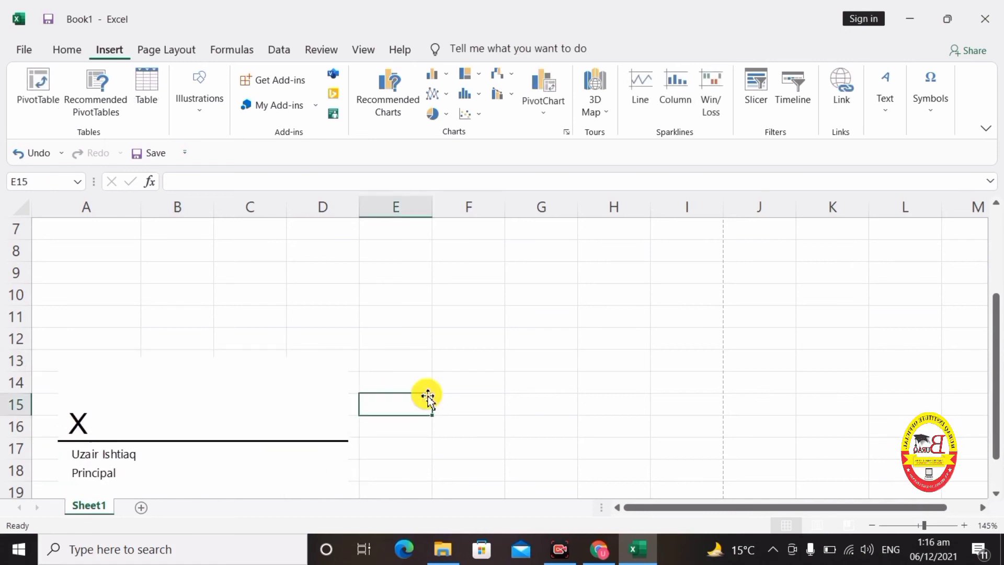
pyautogui.scroll(2, 427, 394)
pyautogui.scroll(-3, 426, 394)
pyautogui.click(268, 322)
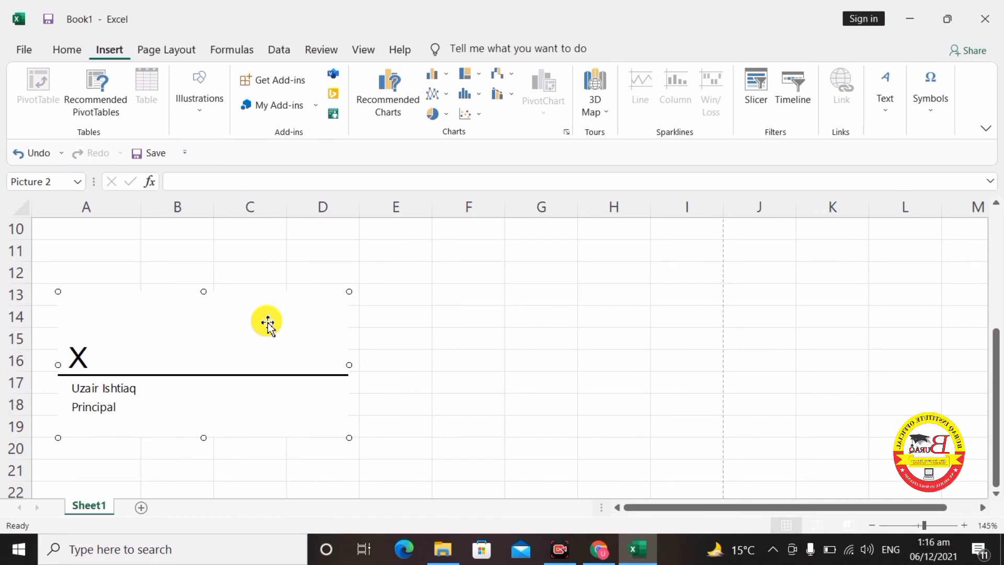
pyautogui.press('Delete')
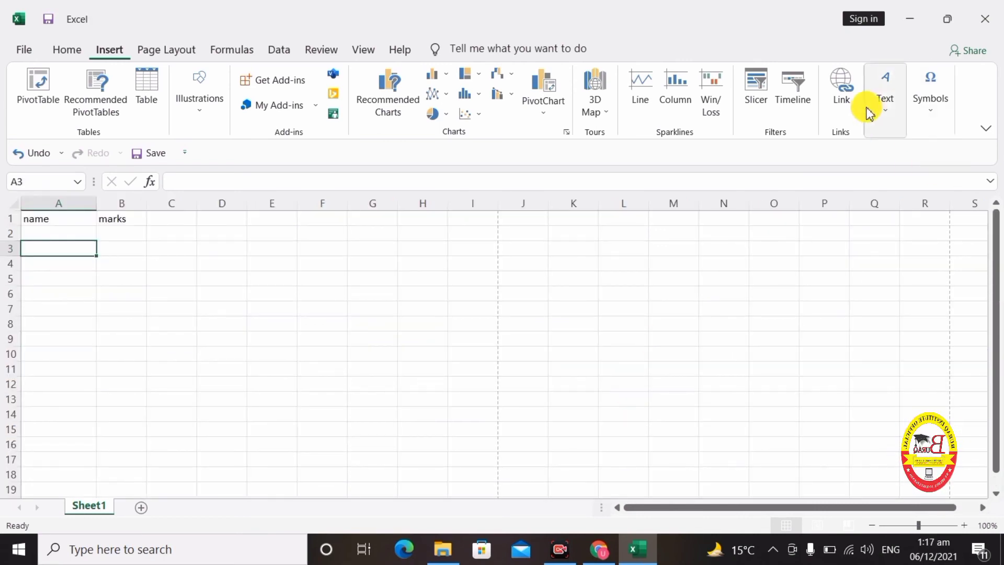
# - Open the Object dialog from Insert > Text and browse the object types
pyautogui.click(885, 107)
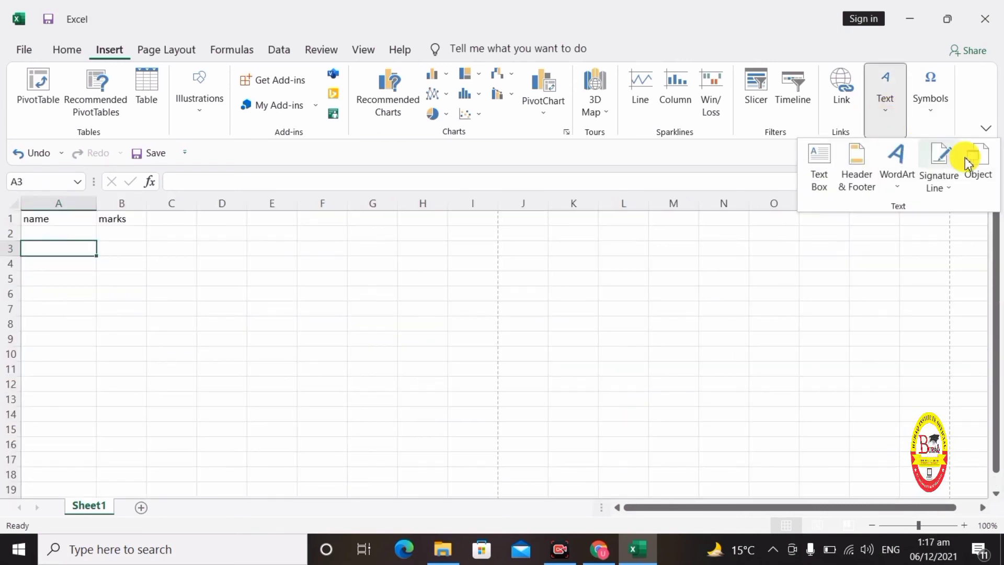
pyautogui.click(988, 174)
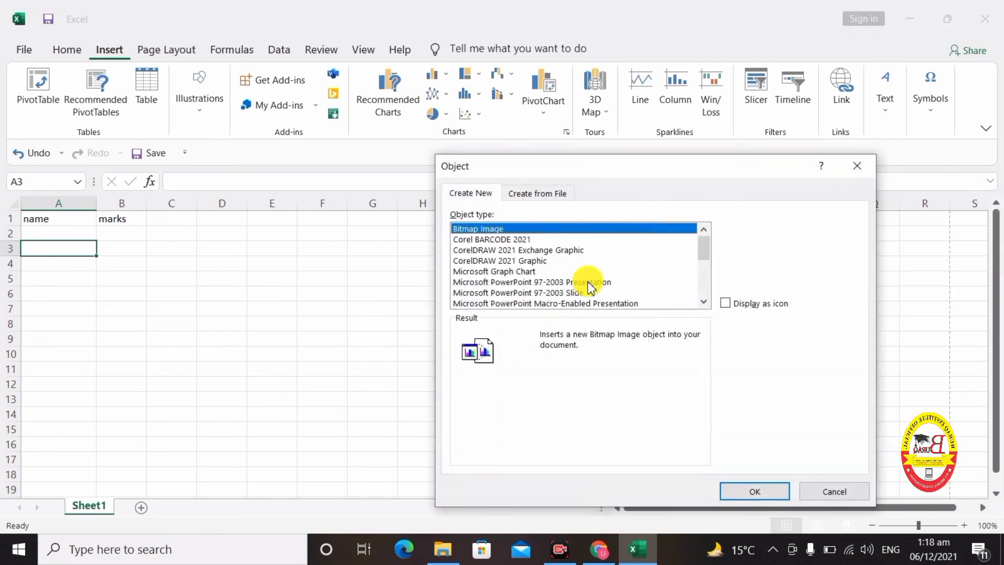
pyautogui.click(516, 261)
pyautogui.scroll(-5, 516, 262)
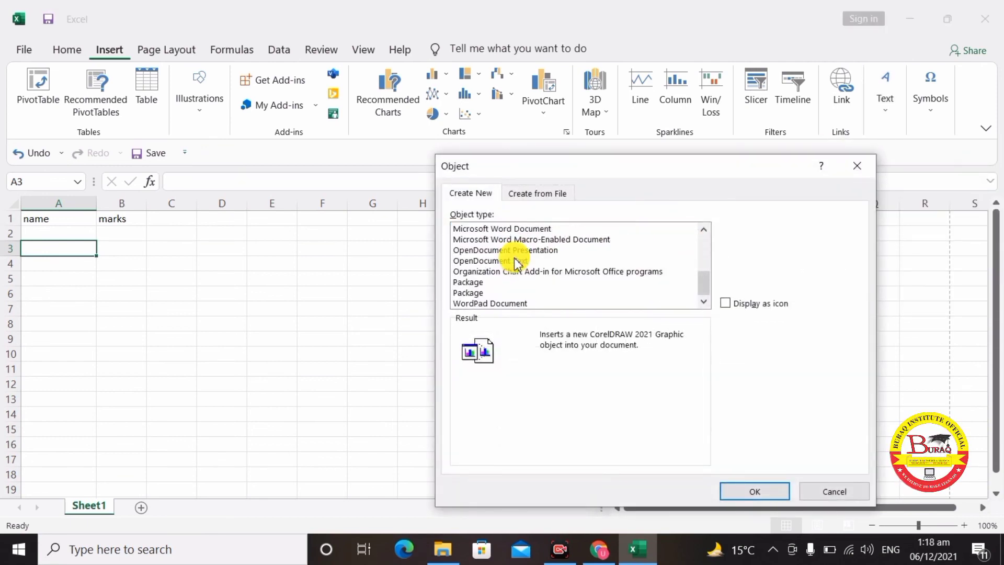
pyautogui.scroll(5, 516, 261)
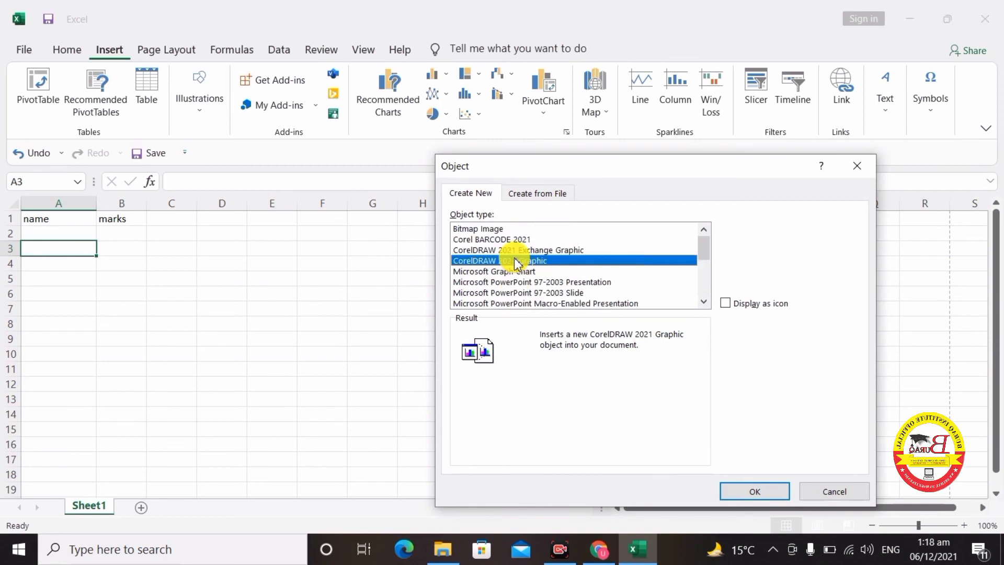
# - Choose Microsoft Word Document under Create New and insert it below the headers
pyautogui.click(497, 303)
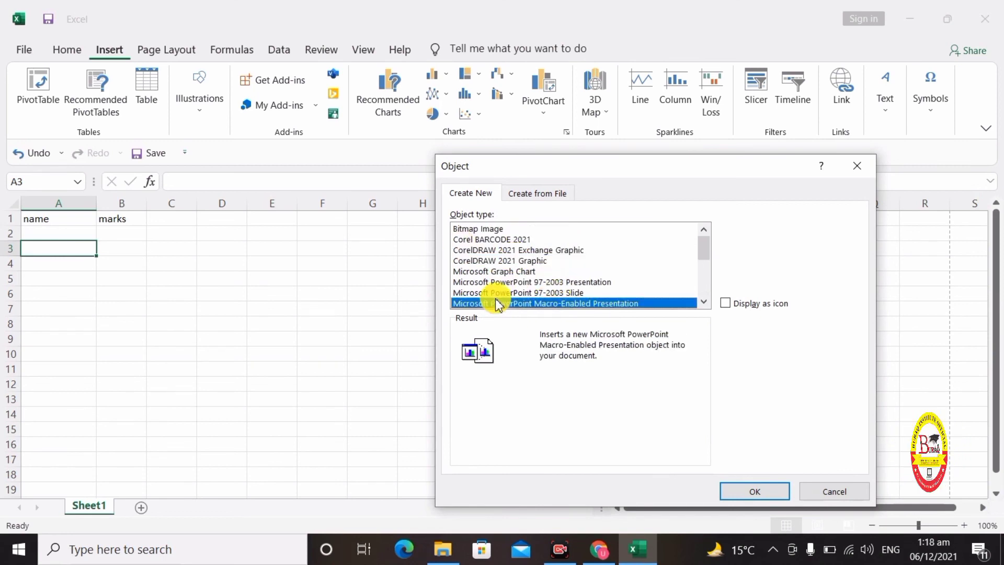
pyautogui.scroll(-1, 532, 280)
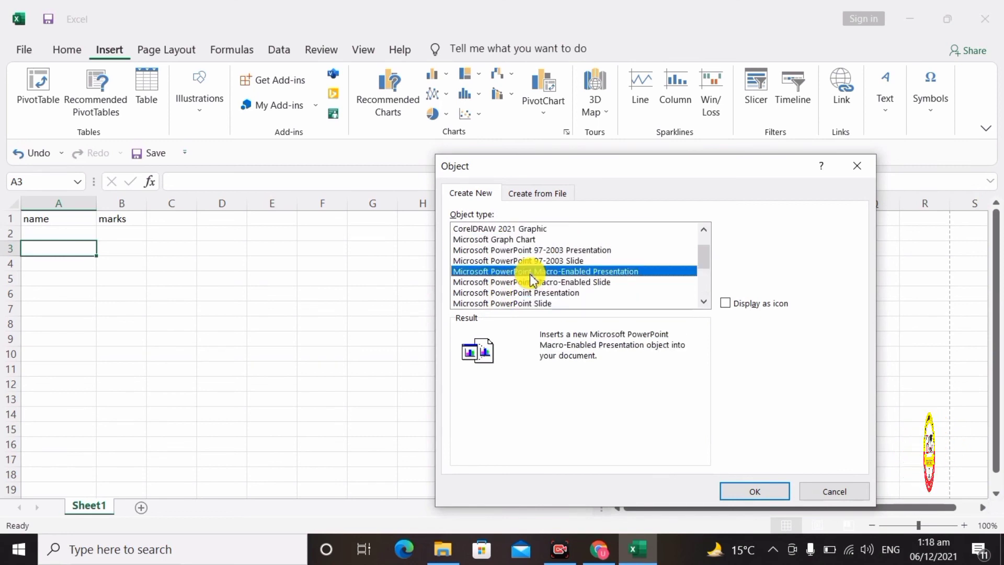
pyautogui.scroll(-1, 532, 280)
pyautogui.click(530, 271)
pyautogui.click(535, 282)
pyautogui.click(538, 303)
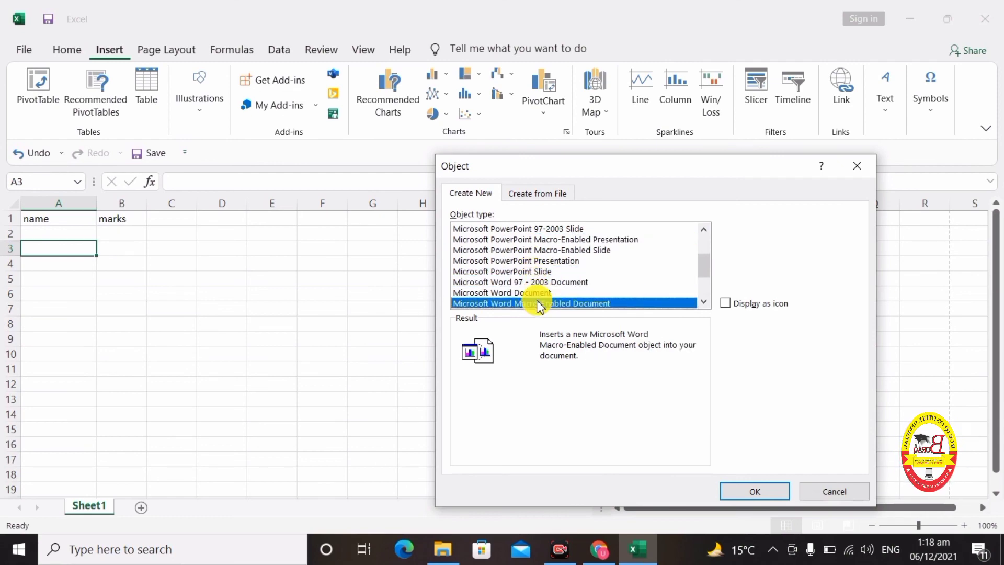
pyautogui.click(545, 294)
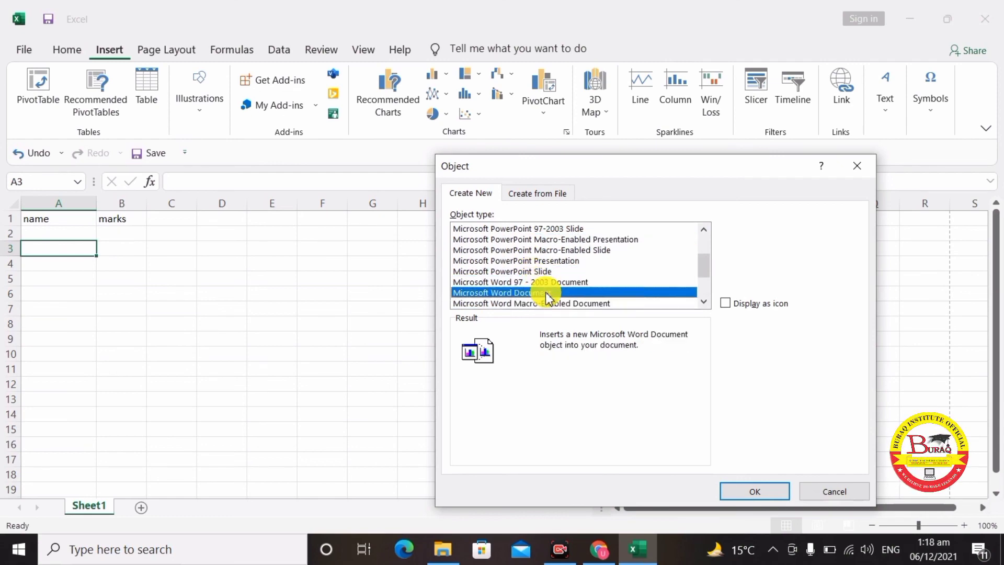
pyautogui.doubleClick(546, 293)
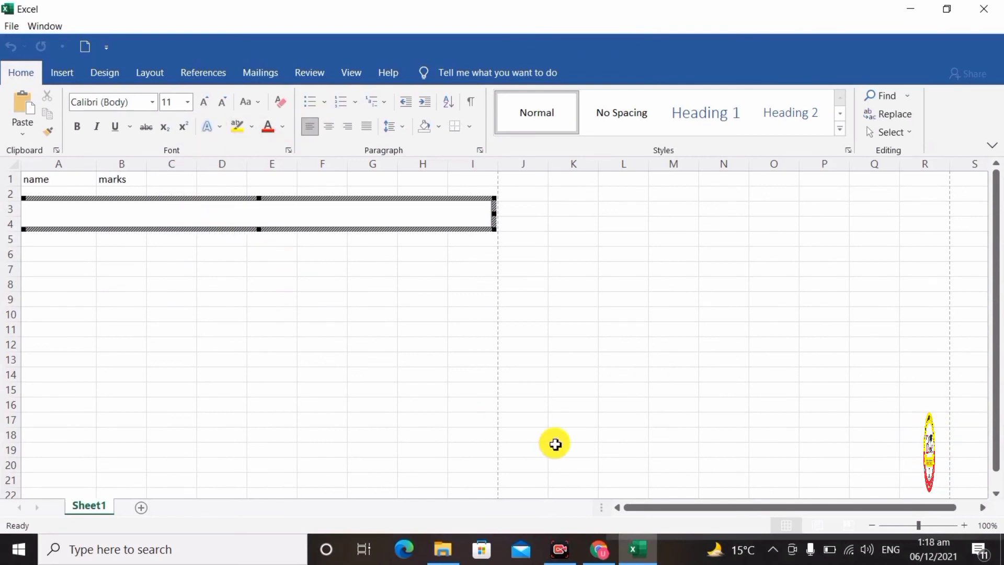
# - Type 'Burqa institute' into the embedded Word document, erase it, and return to the sheet
pyautogui.click(714, 510)
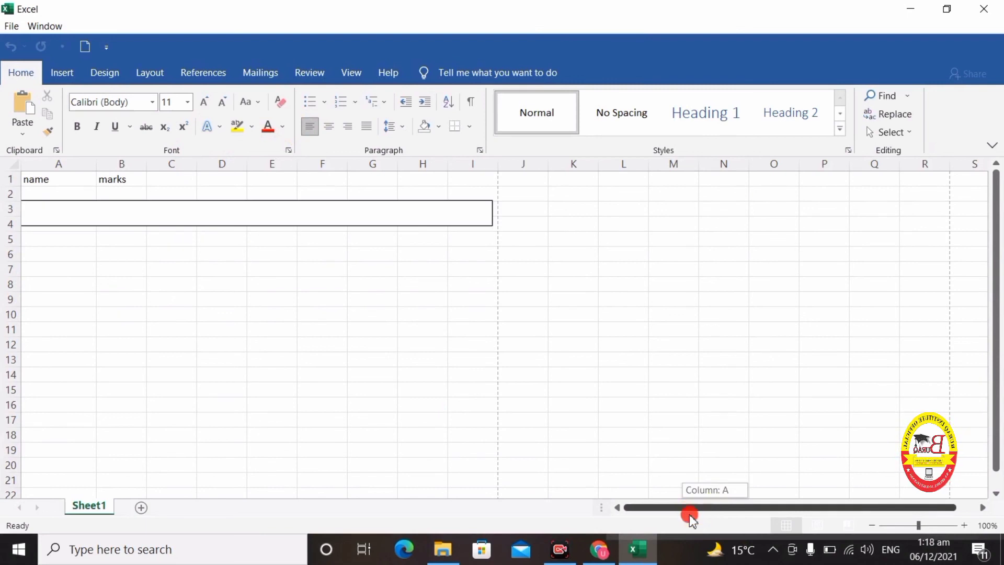
pyautogui.doubleClick(360, 212)
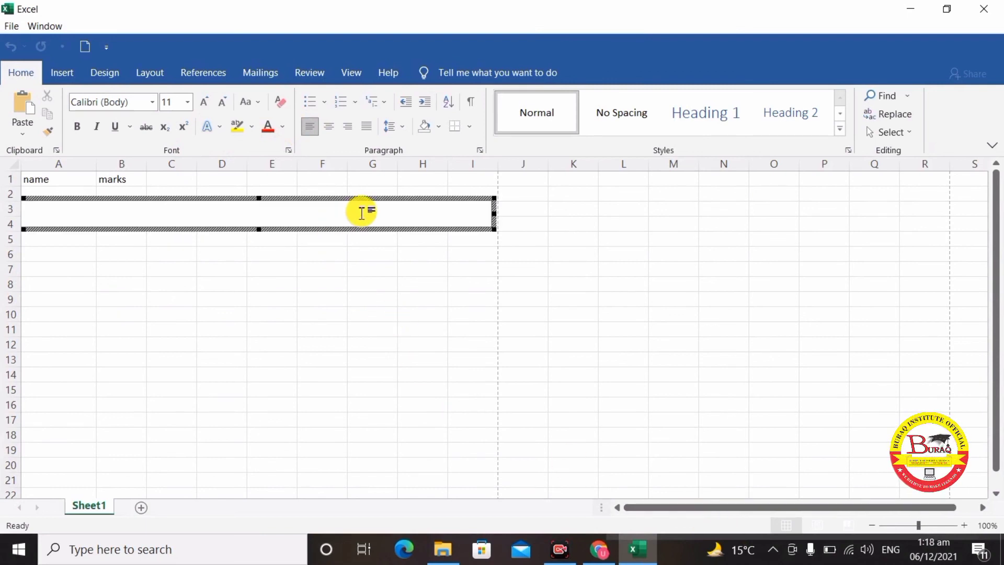
pyautogui.write('Burqa i')
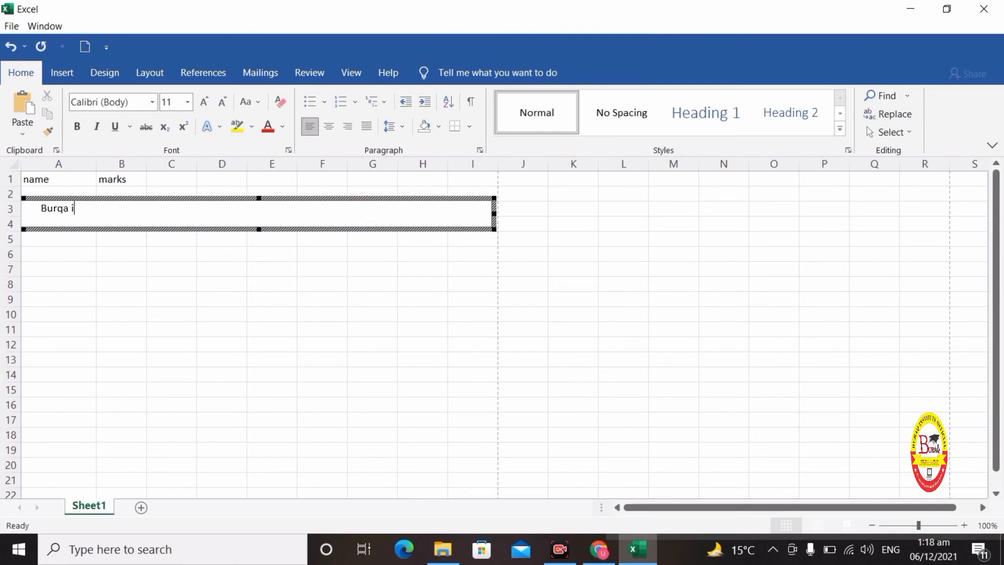
pyautogui.press('BackSpace')
pyautogui.write('ns')
pyautogui.press('BackSpace')
pyautogui.press('BackSpace')
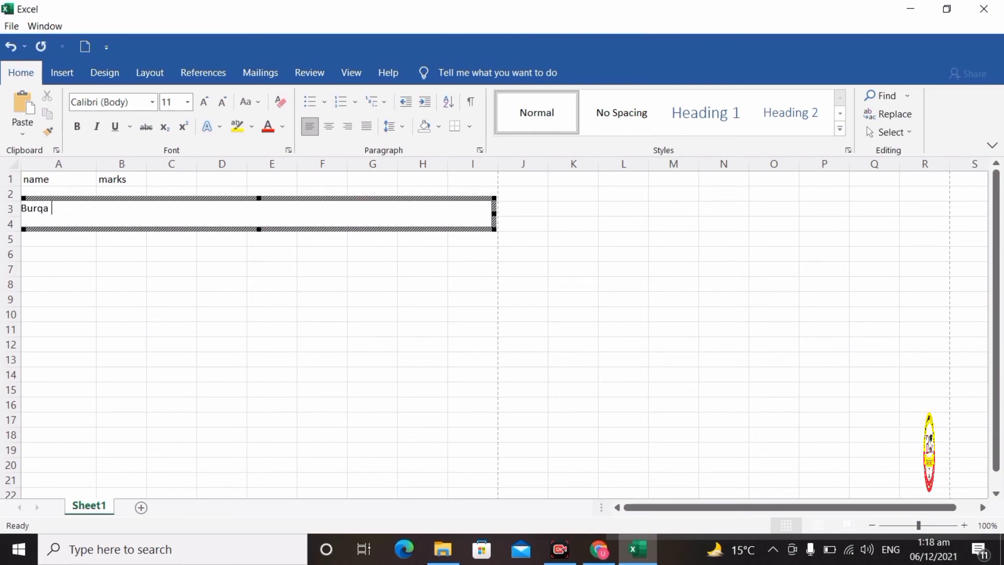
pyautogui.write('institute')
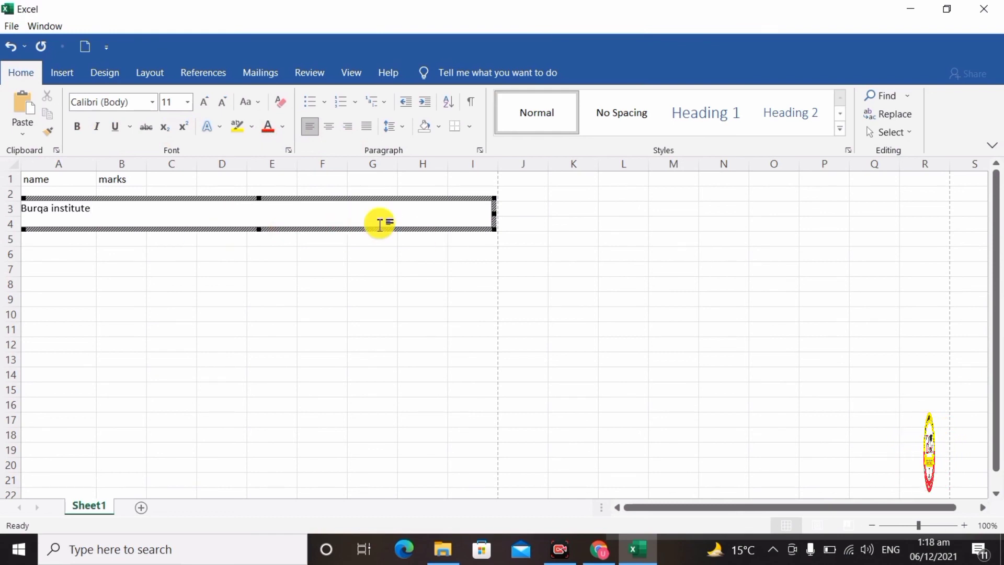
pyautogui.press('BackSpace')
pyautogui.press('BackSpace')
pyautogui.press('BackSpace')
pyautogui.press('BackSpace')
pyautogui.press('BackSpace')
pyautogui.press('BackSpace')
pyautogui.press('BackSpace')
pyautogui.press('BackSpace')
pyautogui.press('BackSpace')
pyautogui.press('BackSpace')
pyautogui.press('BackSpace')
pyautogui.press('BackSpace')
pyautogui.press('BackSpace')
pyautogui.press('BackSpace')
pyautogui.press('BackSpace')
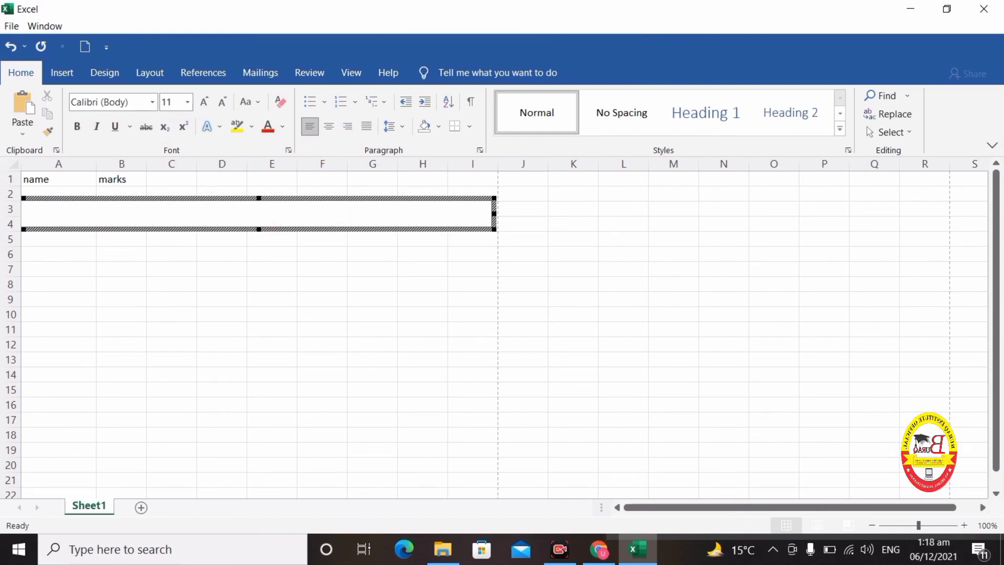
pyautogui.click(639, 269)
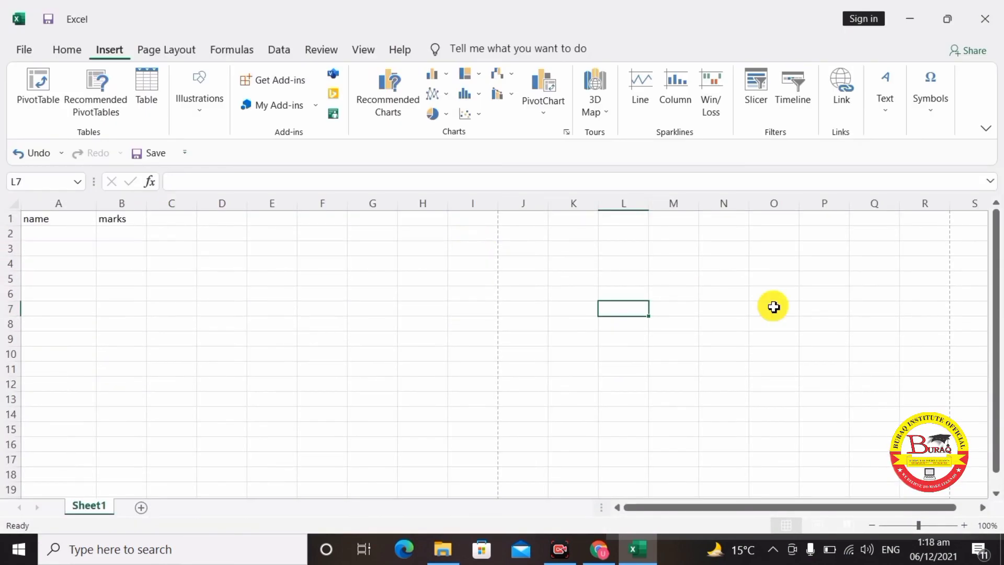